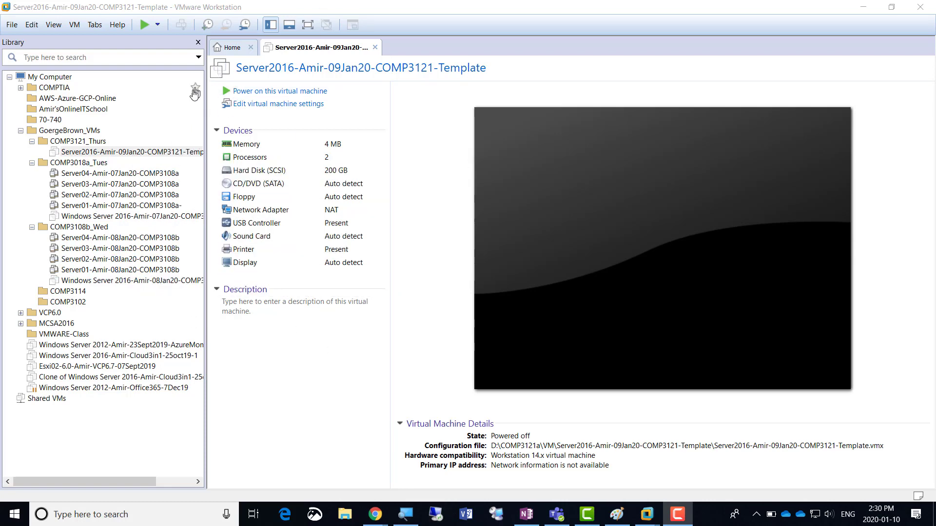
Narrow the library pane beside the VM summary and return to the Home page
left_click_drag(205, 97, 121, 120)
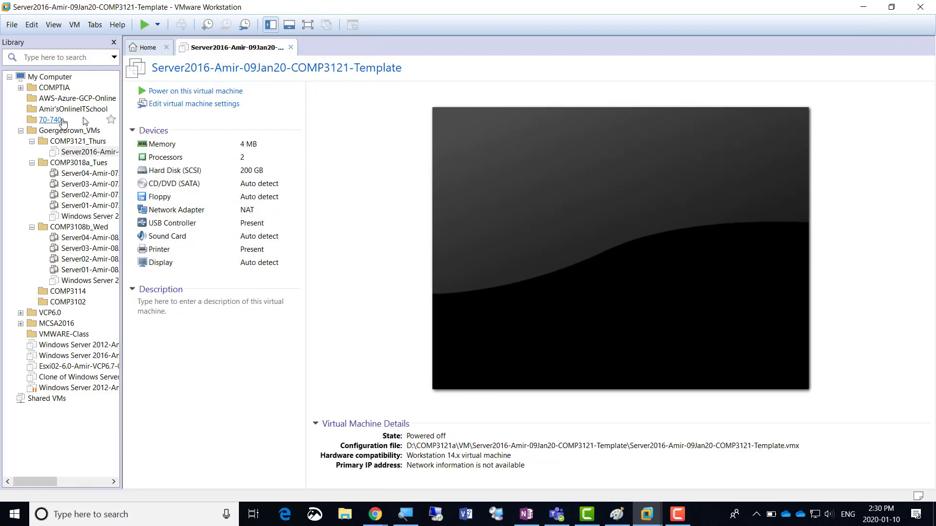
left_click(145, 53)
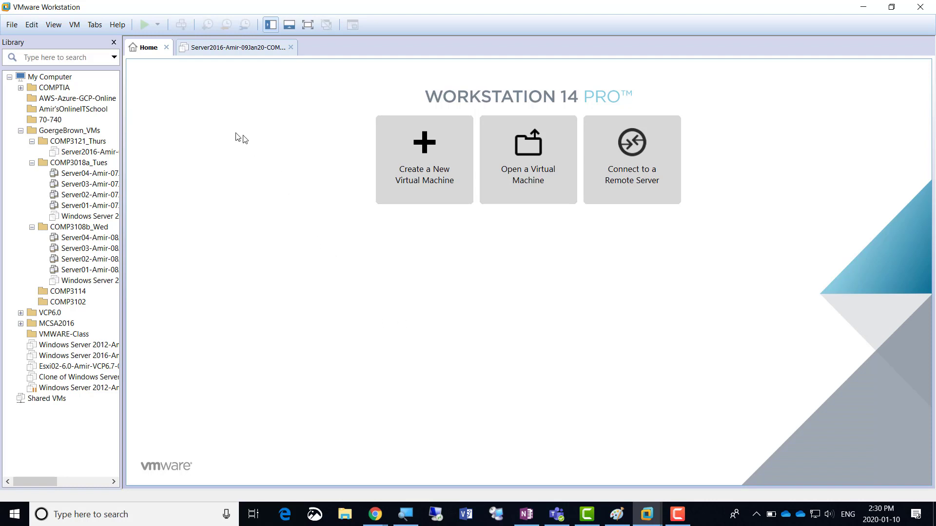
Start a Typical new virtual machine and reach Guest OS Installation, with the magnifier at 150%
left_click(412, 165)
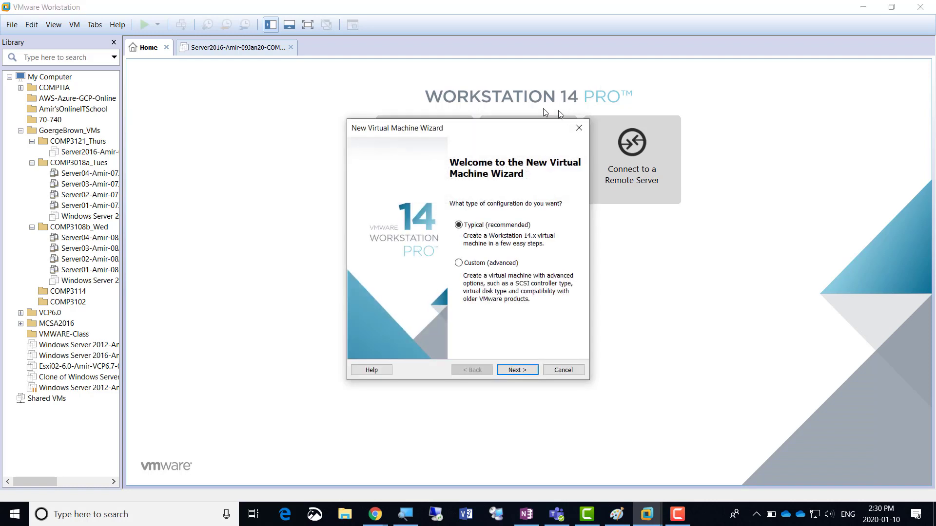
left_click(518, 373)
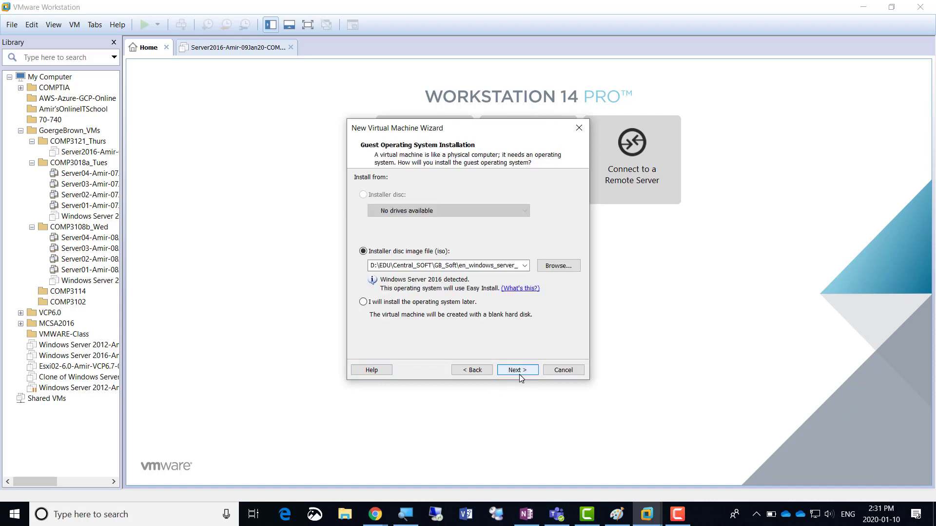
mouse_move(400, 511)
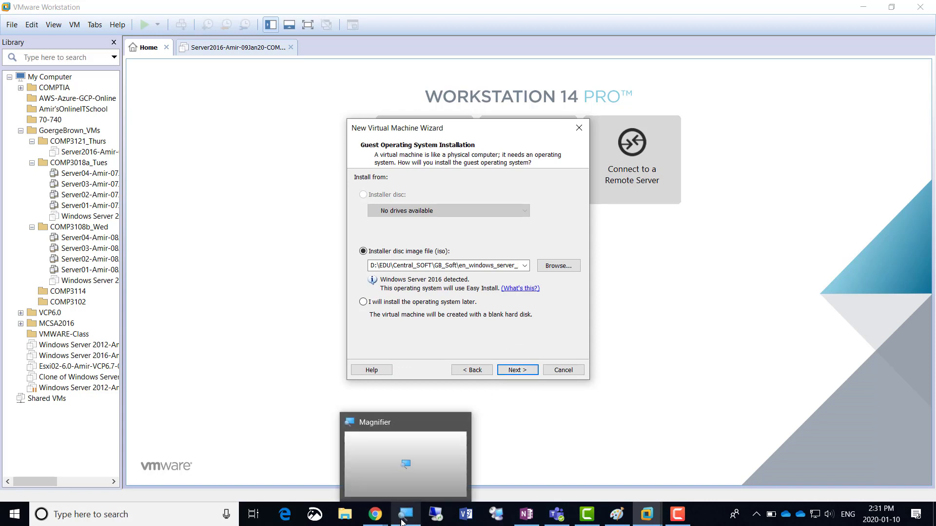
left_click(405, 514)
left_click(469, 283)
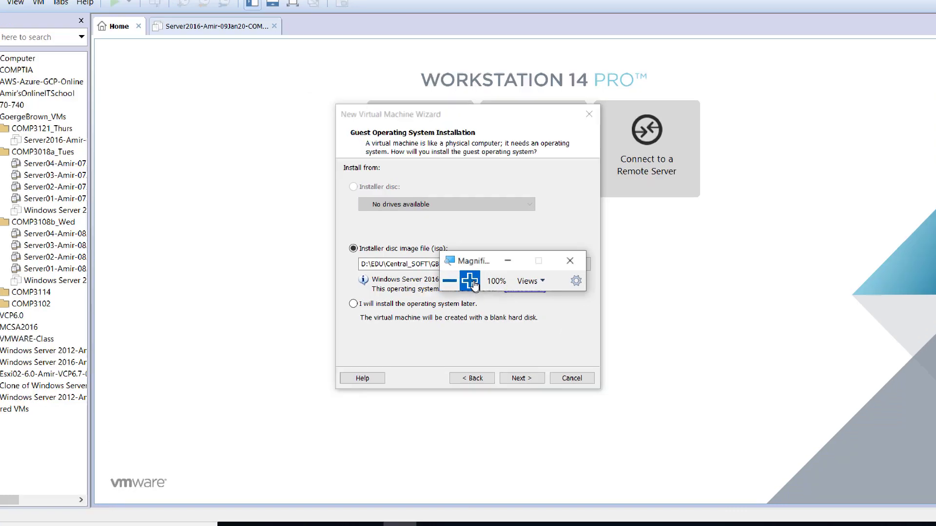
left_click(432, 282)
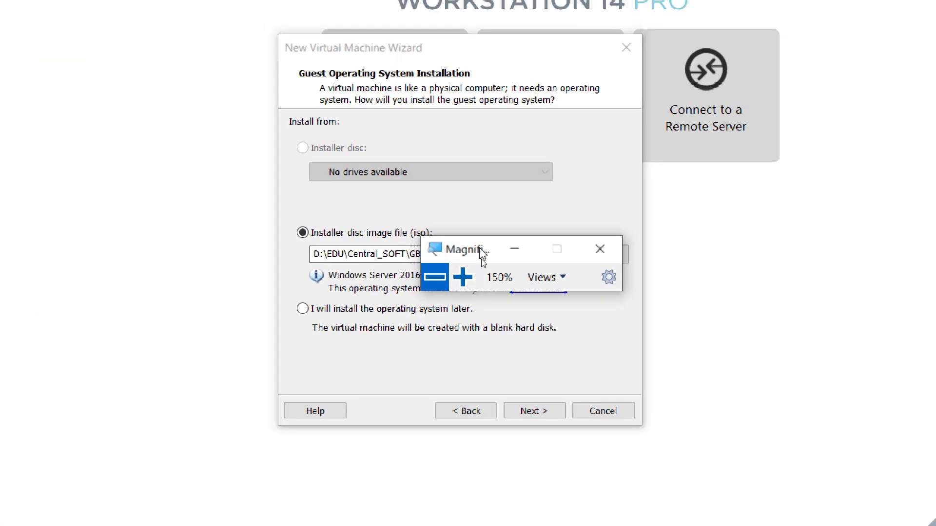
left_click_drag(570, 238, 832, 192)
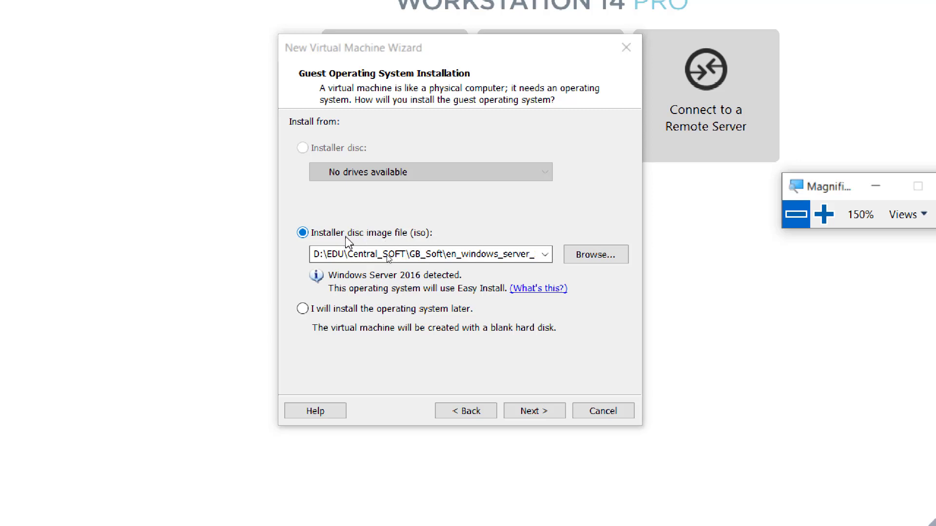
left_click(596, 255)
Pick the en_windows_server_2012_r2 ISO from the Windows Server 2012 R2 folder as installer disc
left_click(600, 259)
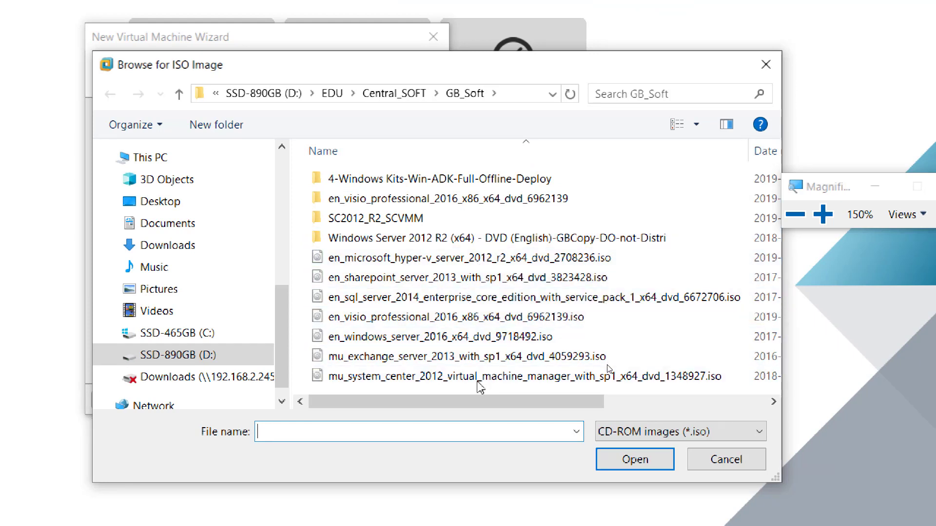
double_click(458, 238)
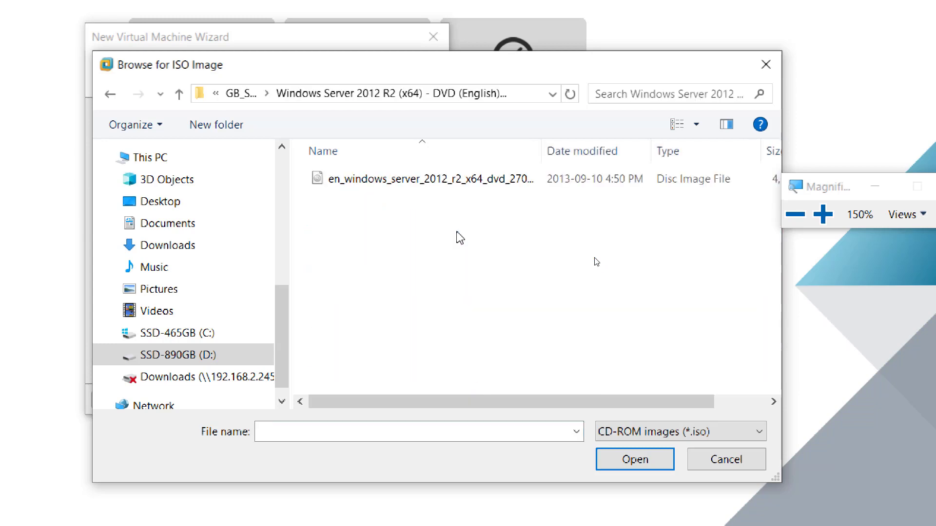
double_click(438, 185)
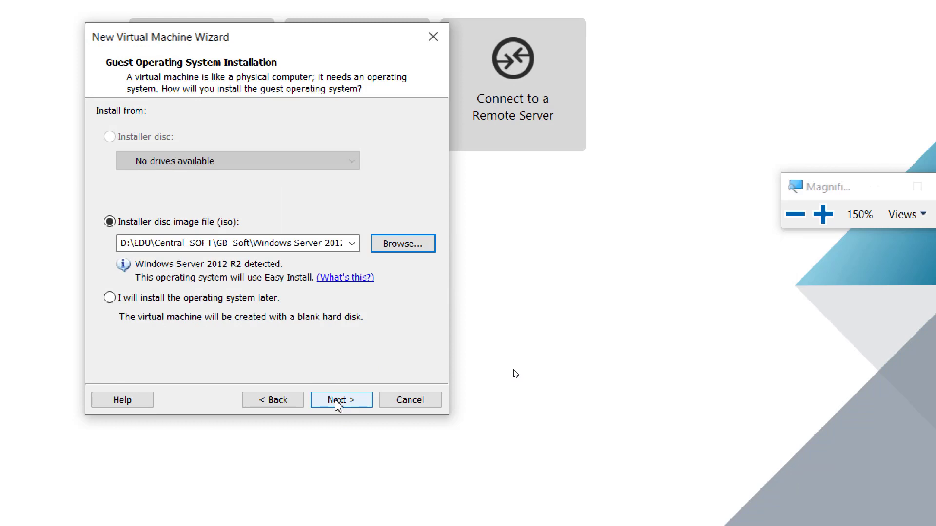
Advance to the Easy Install Information page and select the prefilled Full name text
left_click(338, 400)
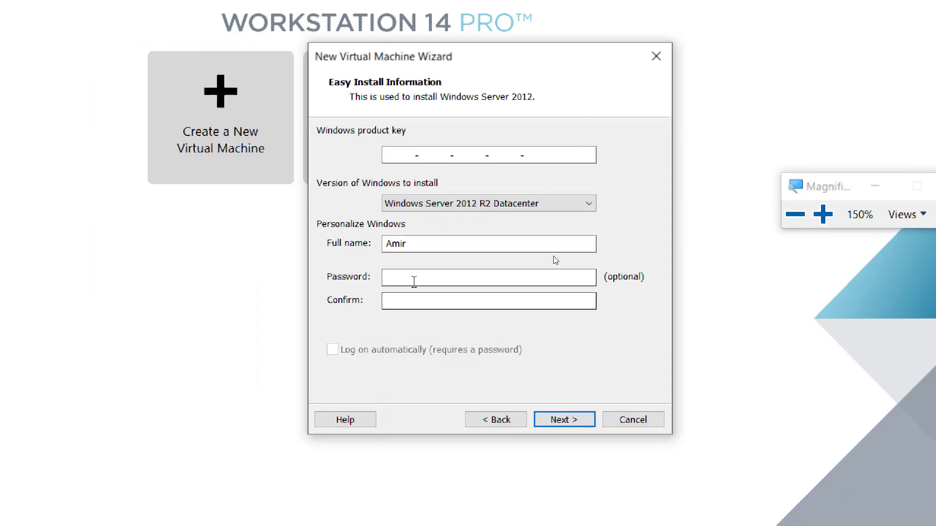
left_click_drag(414, 245, 360, 244)
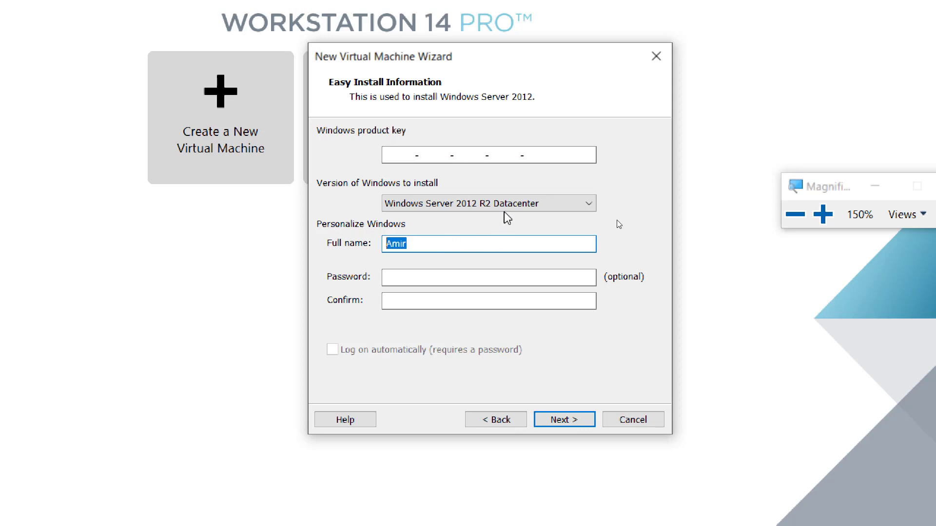
left_click(576, 210)
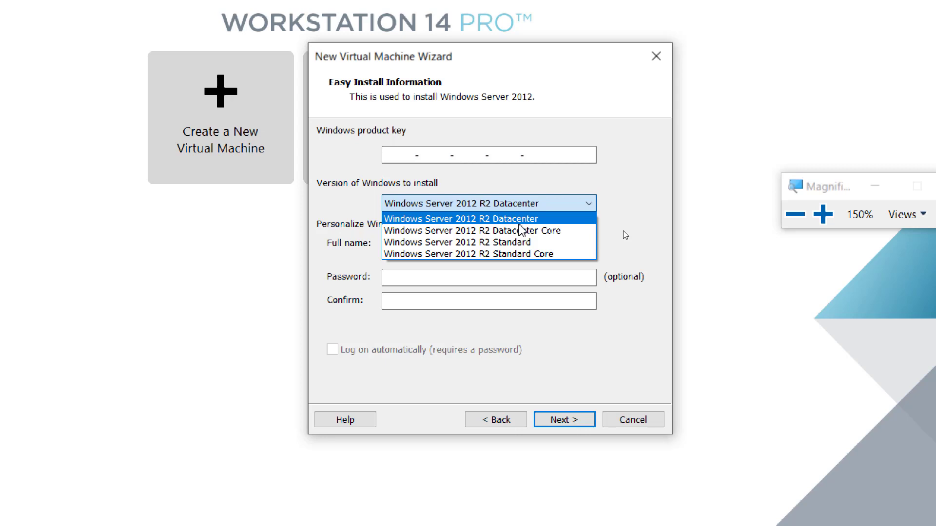
left_click(620, 182)
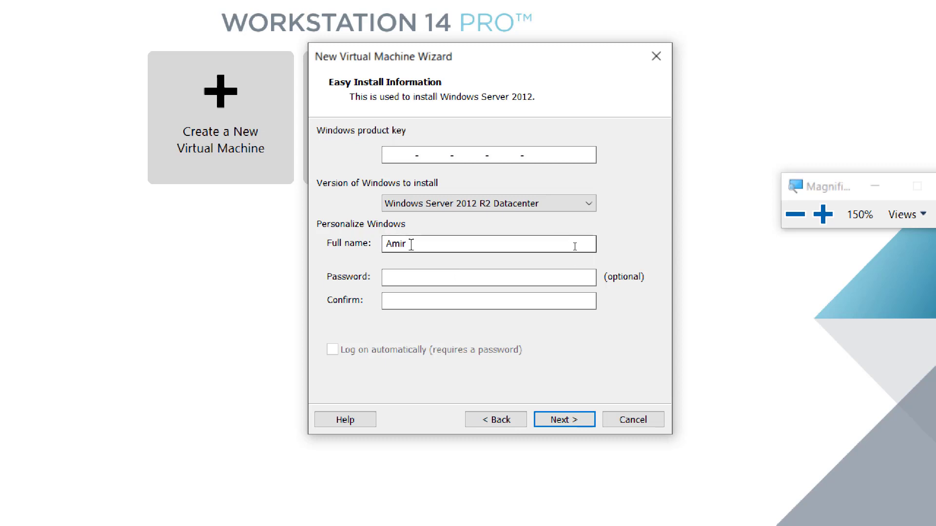
Launch Notepad via Win+R and type 'Screenshot 1 = Name of Windows VM'
left_click(794, 214)
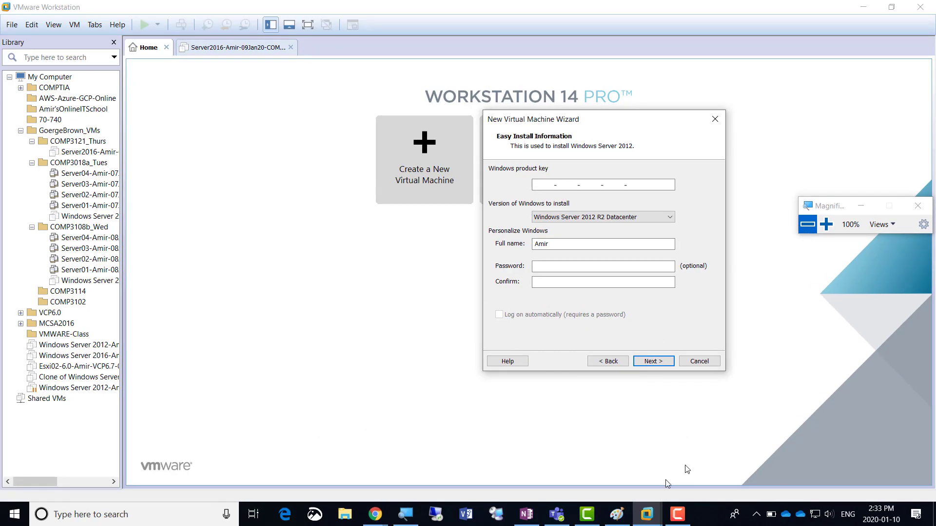
key("super+r")
type("notepad")
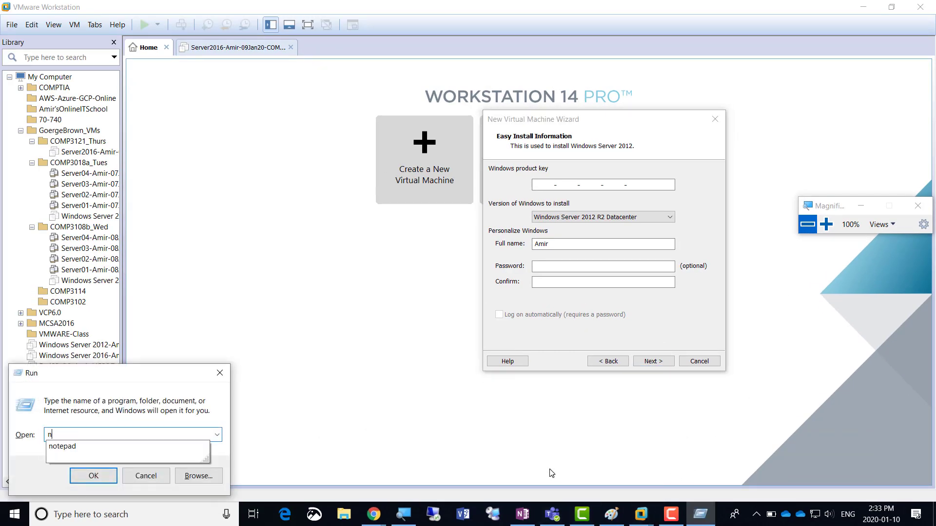
key("Return")
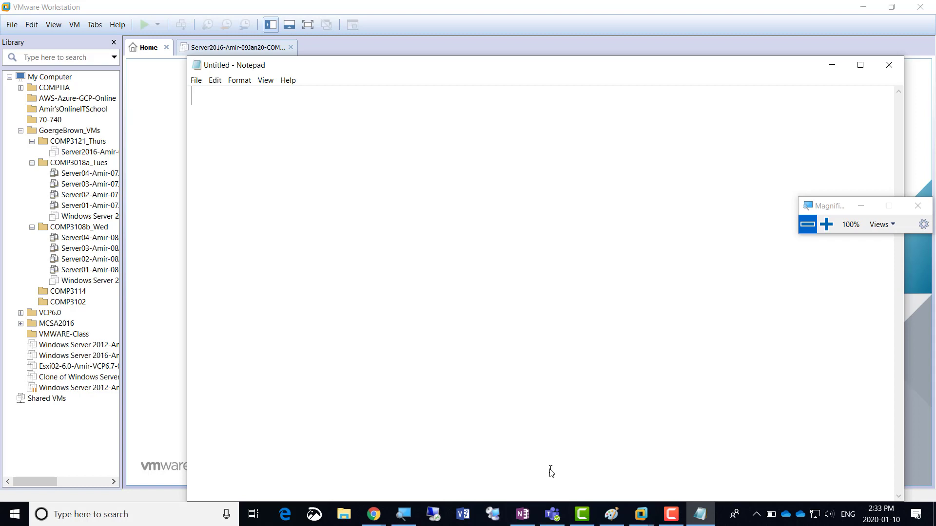
type("Screenshot 1 = ")
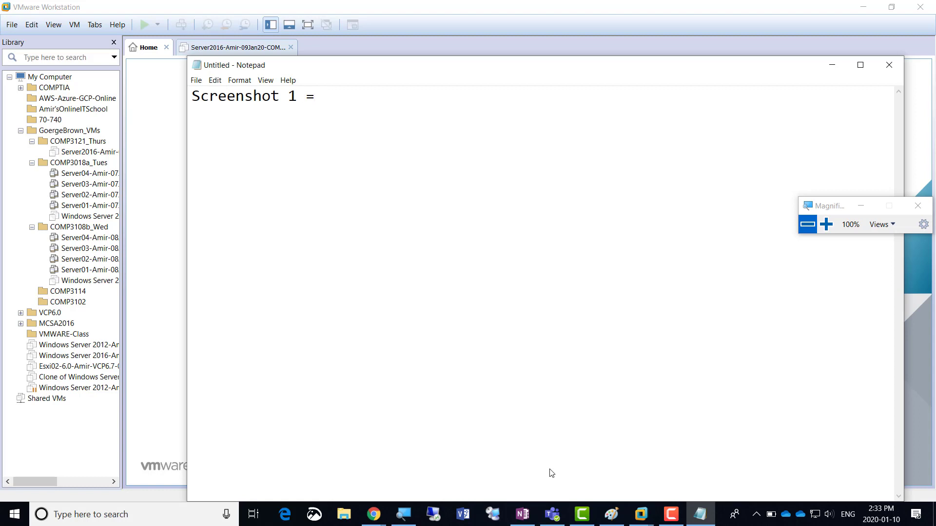
type("Name of Windows VM")
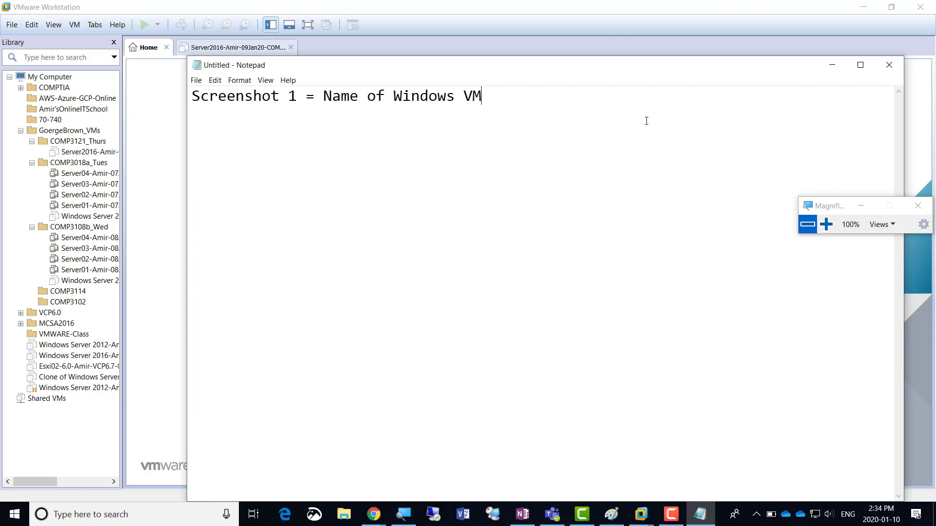
left_click(831, 65)
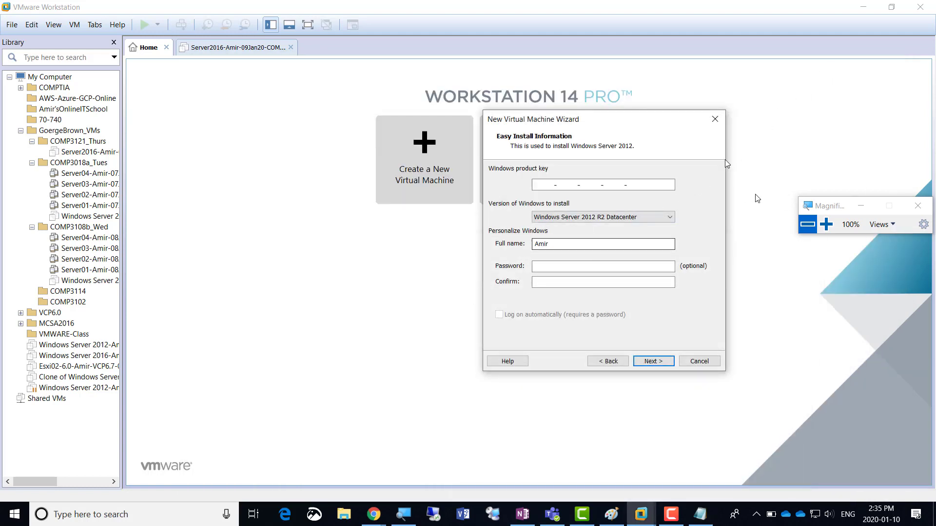
left_click(826, 224)
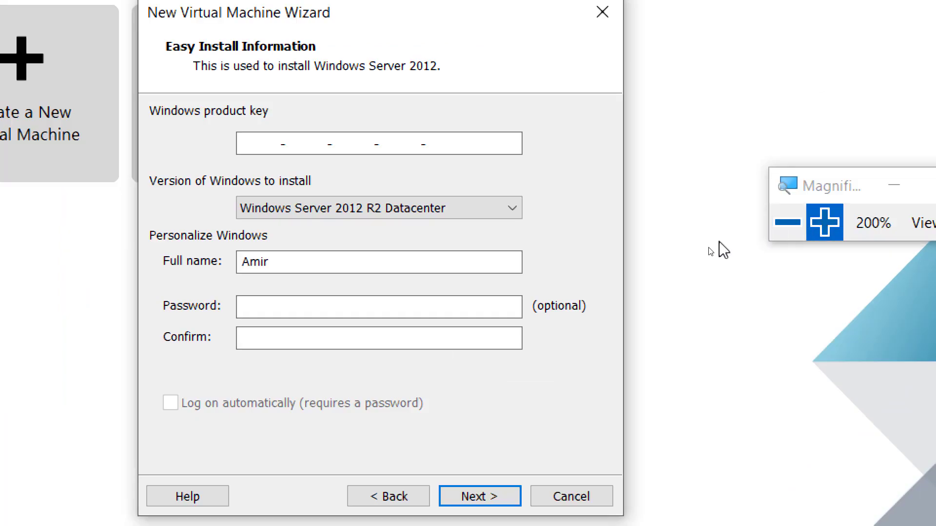
left_click(279, 259)
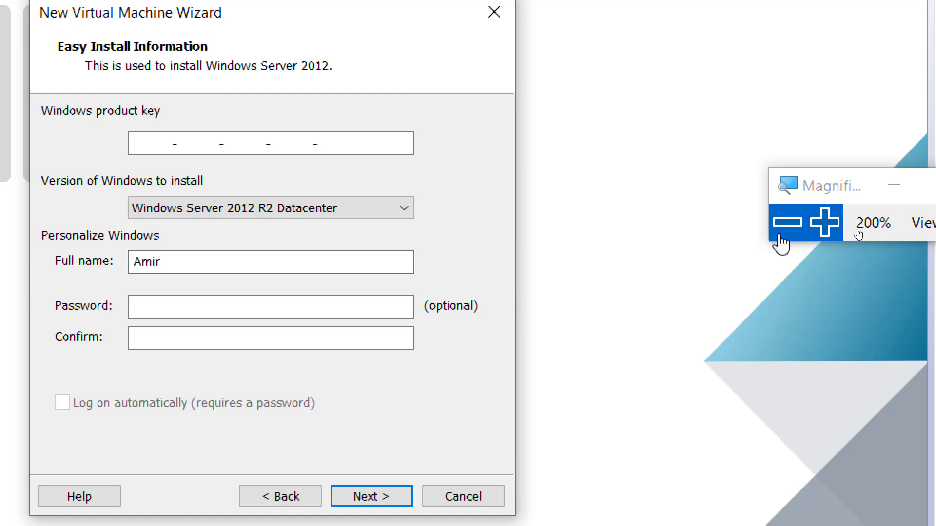
left_click(787, 223)
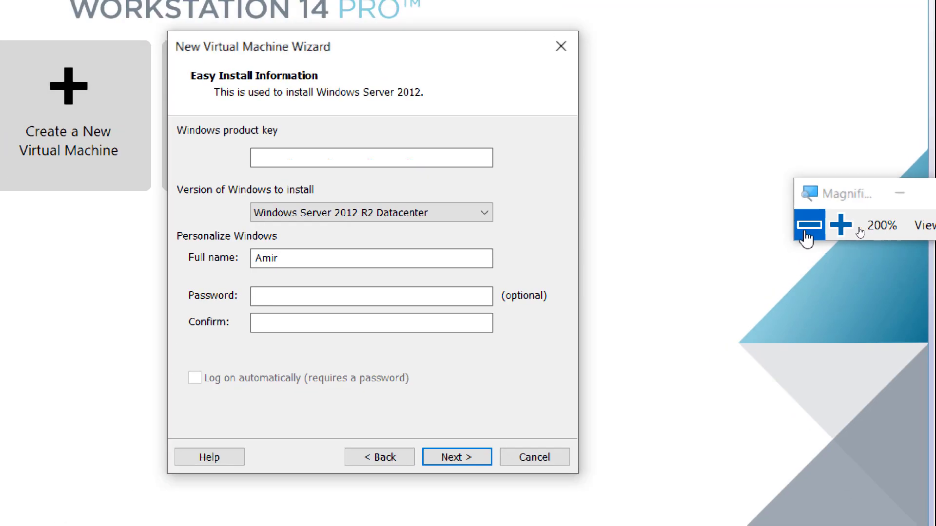
key("alt+Tab")
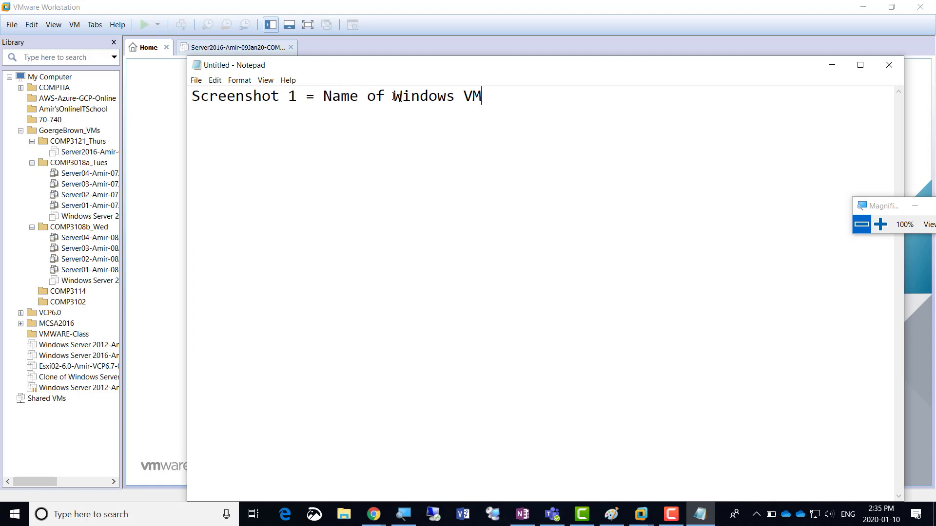
Change the checklist line's ending from 'VM' to 'User'
left_click_drag(463, 96, 485, 94)
type("User")
left_click(676, 516)
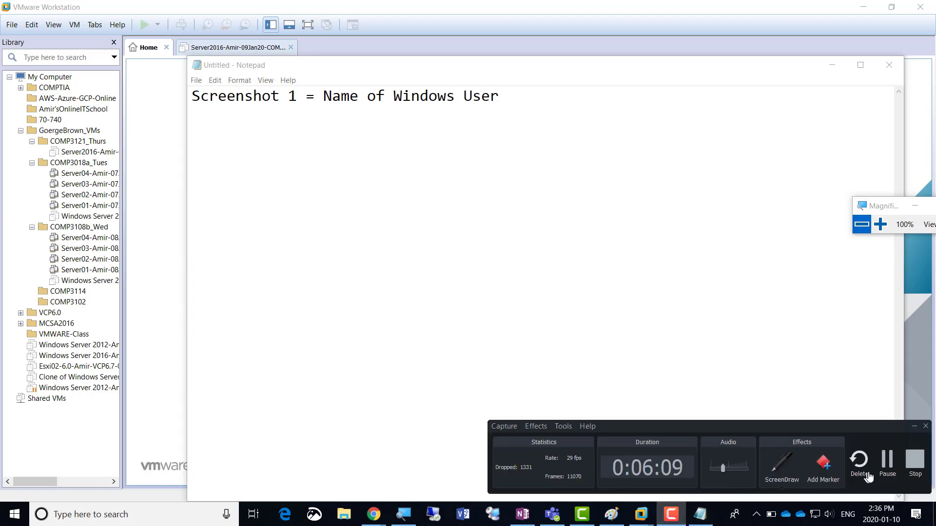
left_click(885, 458)
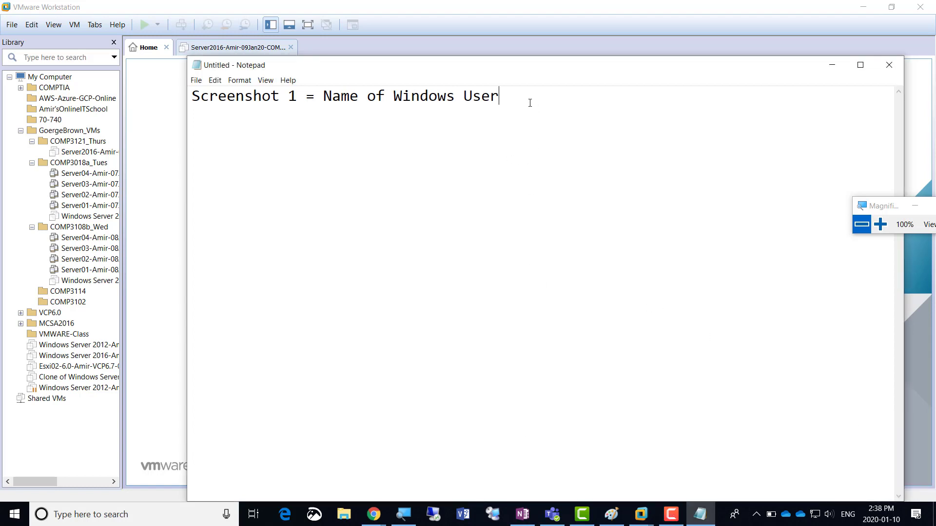
Minimize Notepad and shift the New Virtual Machine Wizard further left under magnification
left_click(832, 65)
left_click_drag(591, 121, 470, 105)
left_click(880, 224)
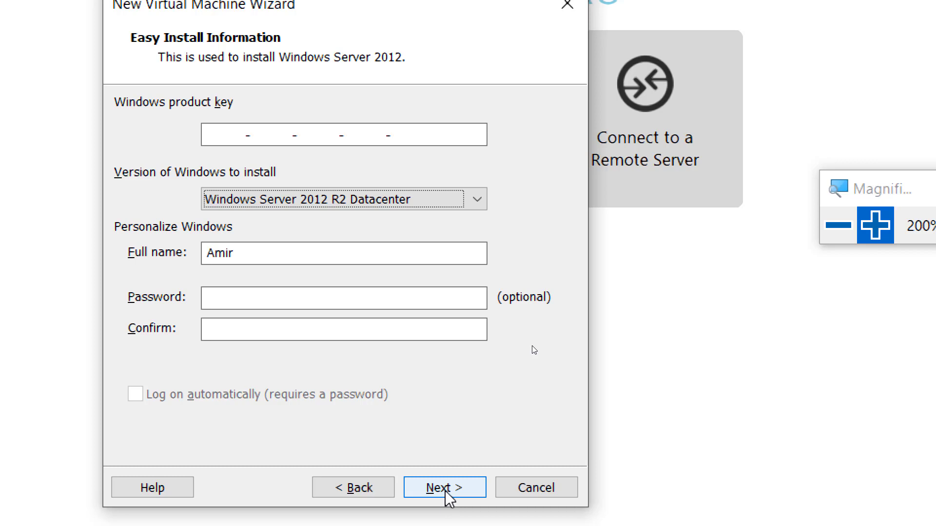
Continue past Easy Install with no product key, answering Yes in the warning prompt
left_click(445, 489)
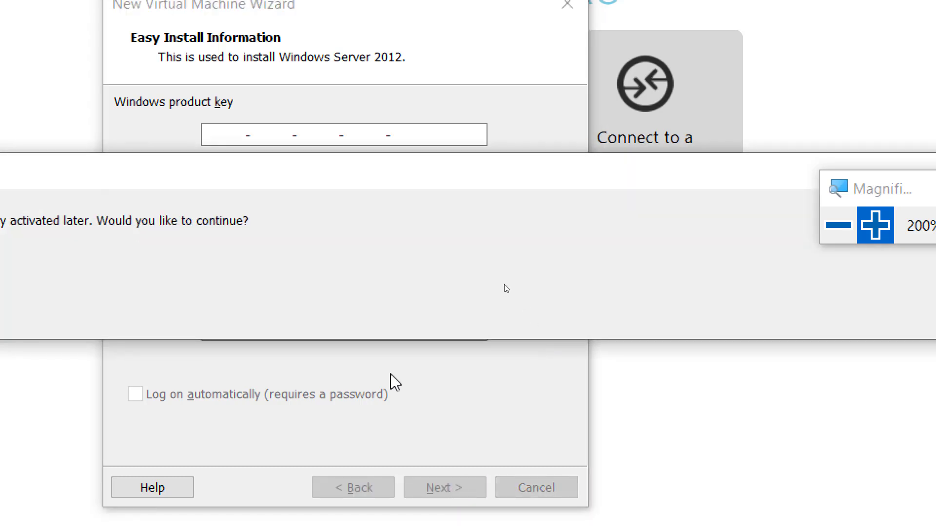
left_click_drag(842, 203, 706, 23)
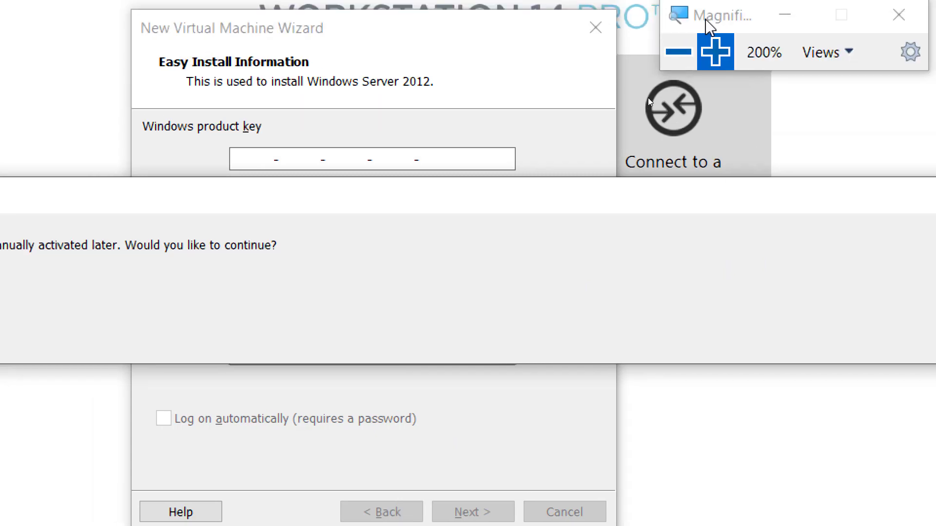
left_click(679, 52)
left_click_drag(666, 193, 387, 195)
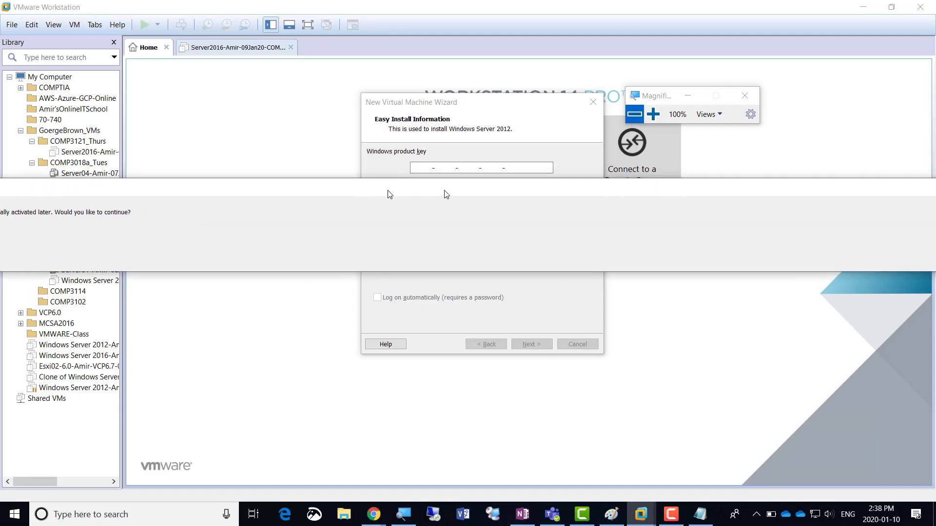
left_click_drag(593, 190, 342, 195)
left_click_drag(679, 194, 320, 201)
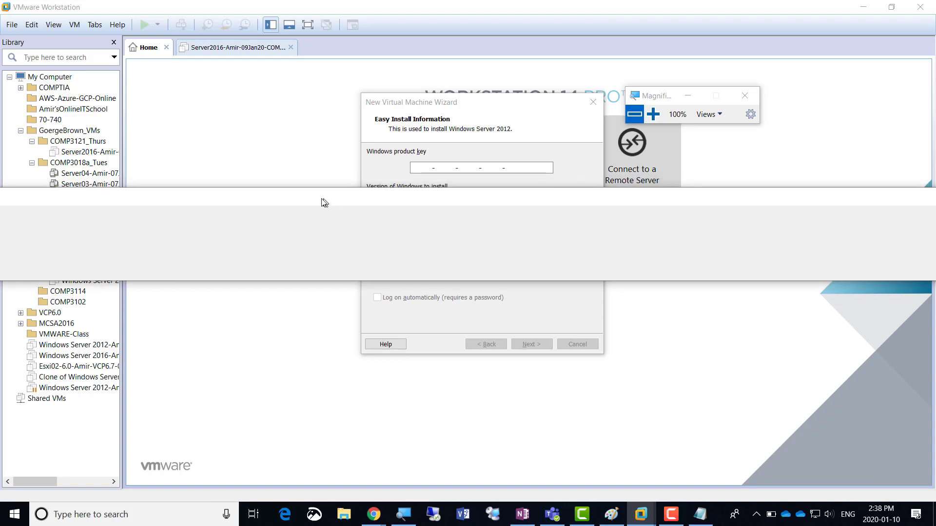
left_click_drag(659, 205, 447, 194)
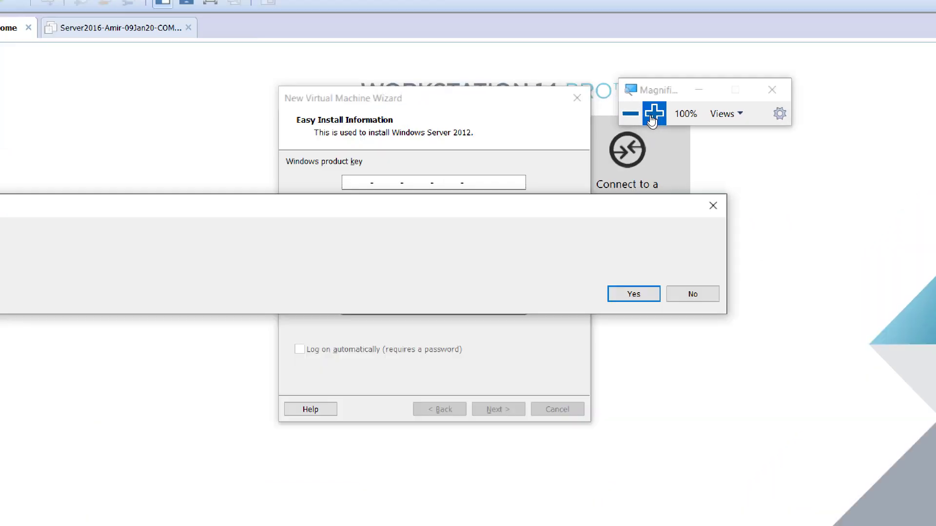
left_click(653, 115)
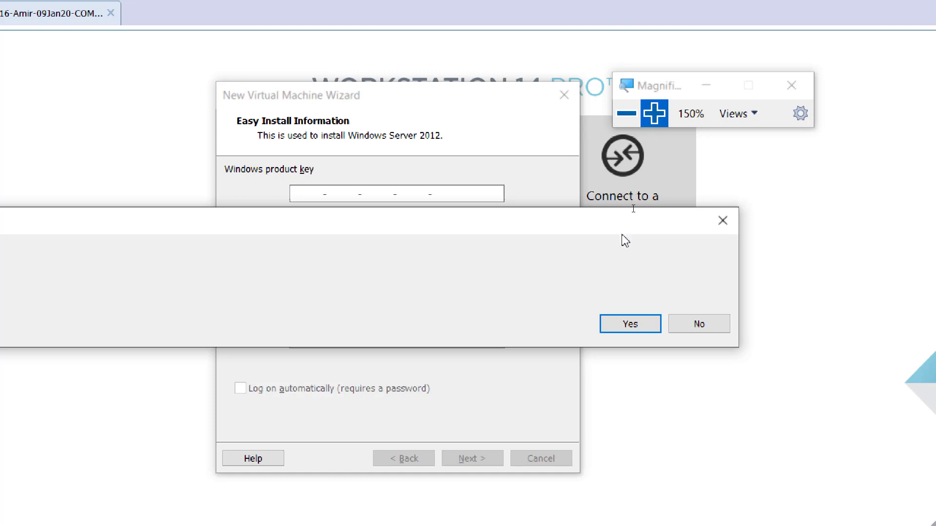
left_click(619, 330)
Append the user's name, '-Virt2200-' and '10Jan20' to the default virtual machine name
left_click(645, 112)
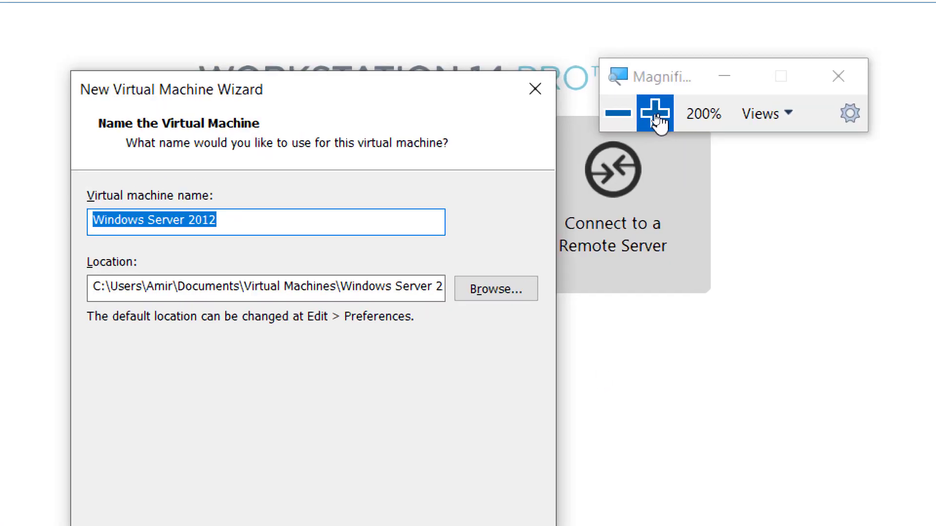
left_click(656, 115)
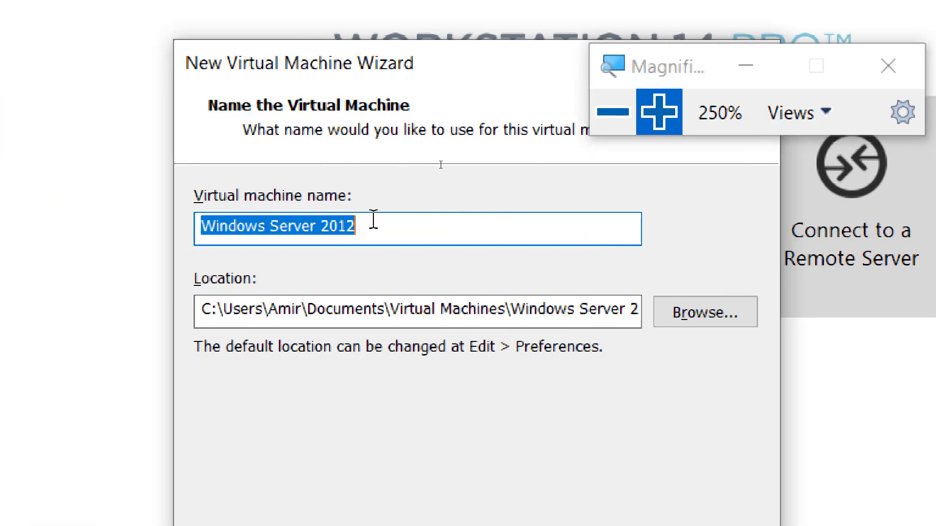
left_click(374, 224)
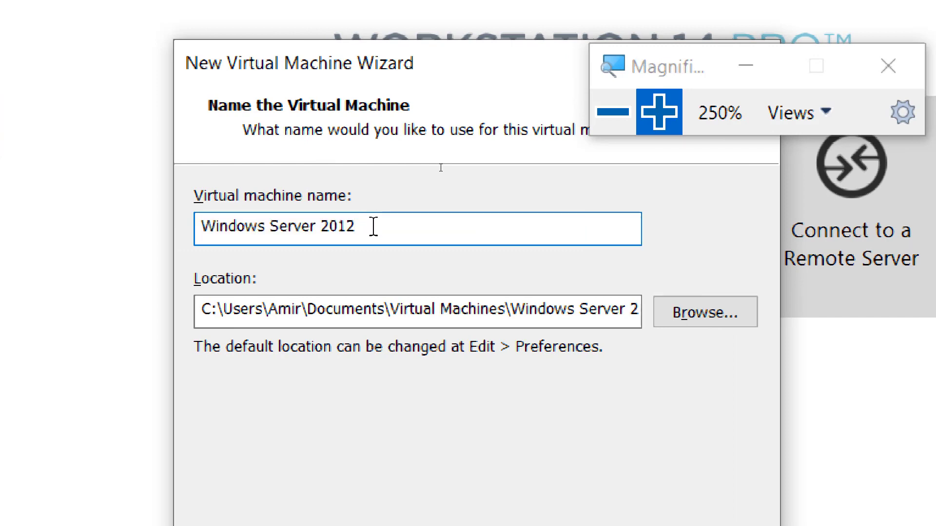
type("-Amir-")
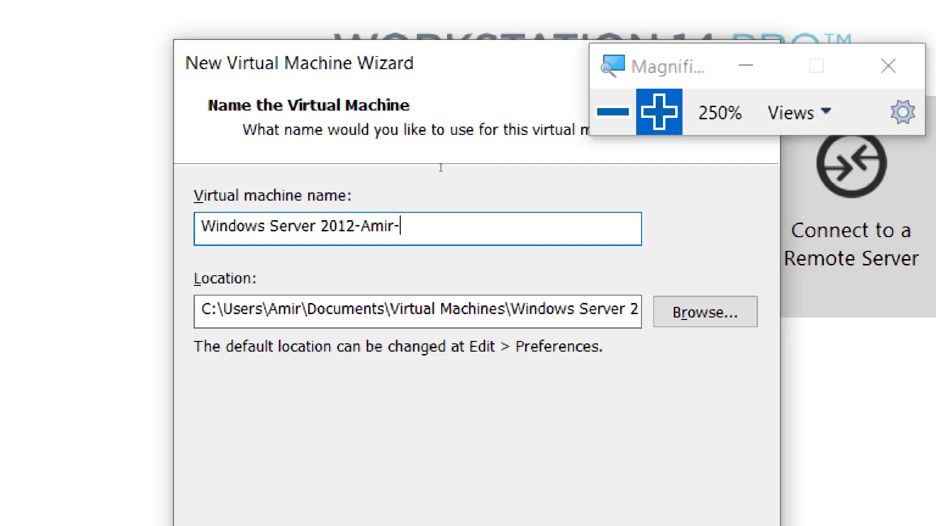
type("Virt220")
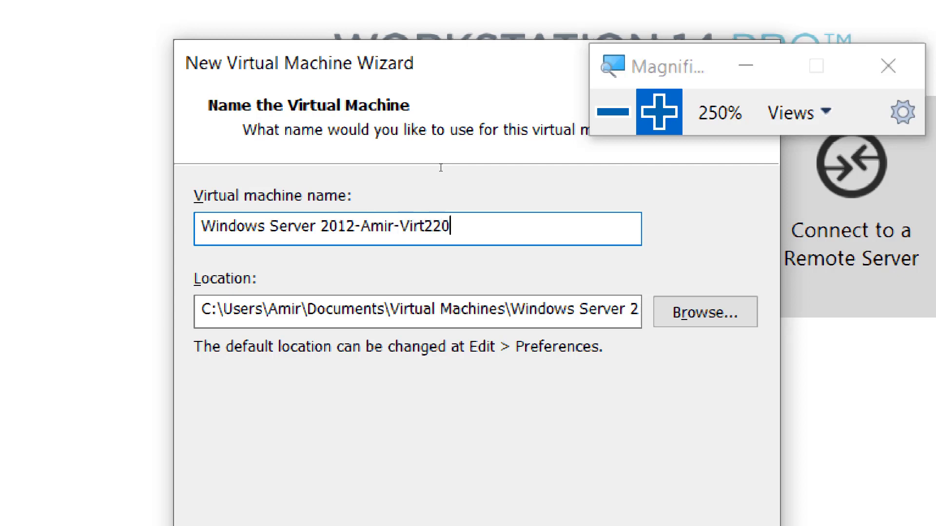
type("0-")
type("10Jan20")
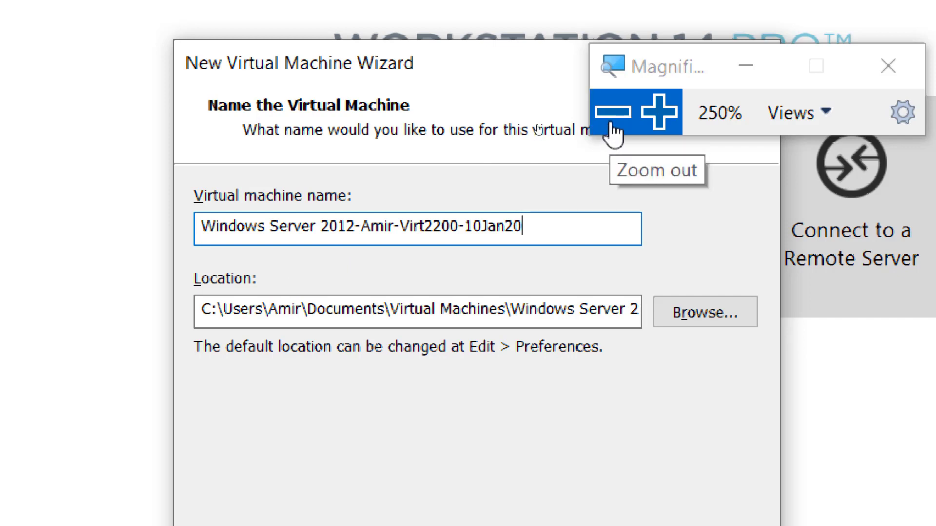
Return the screen magnification to normal size and bring the Notepad checklist forward
left_click_drag(643, 71, 651, 36)
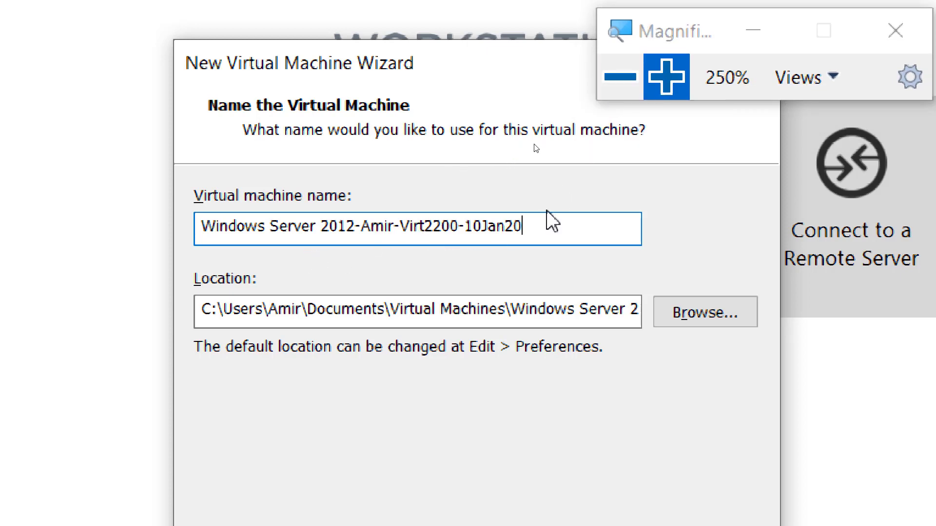
left_click(613, 85)
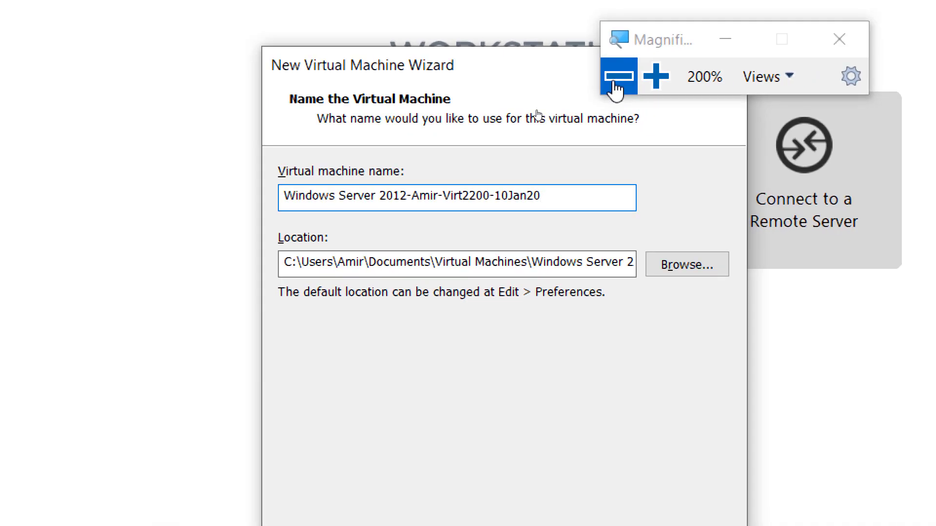
left_click(654, 78)
left_click(656, 78)
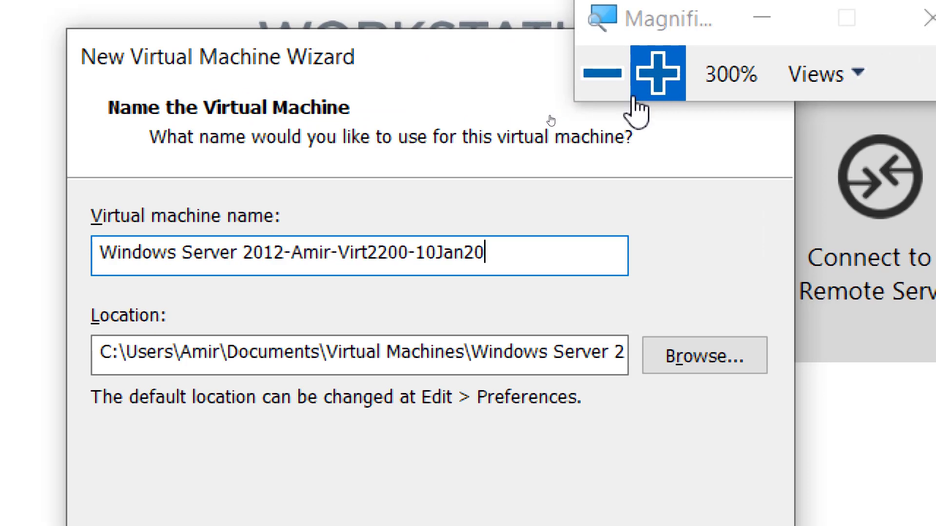
left_click(605, 89)
left_click(605, 89)
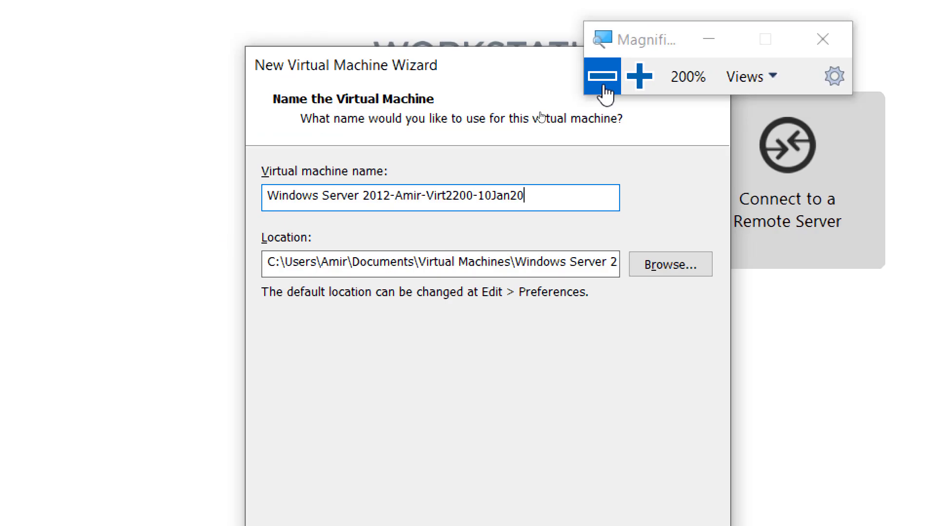
left_click(604, 89)
left_click(604, 90)
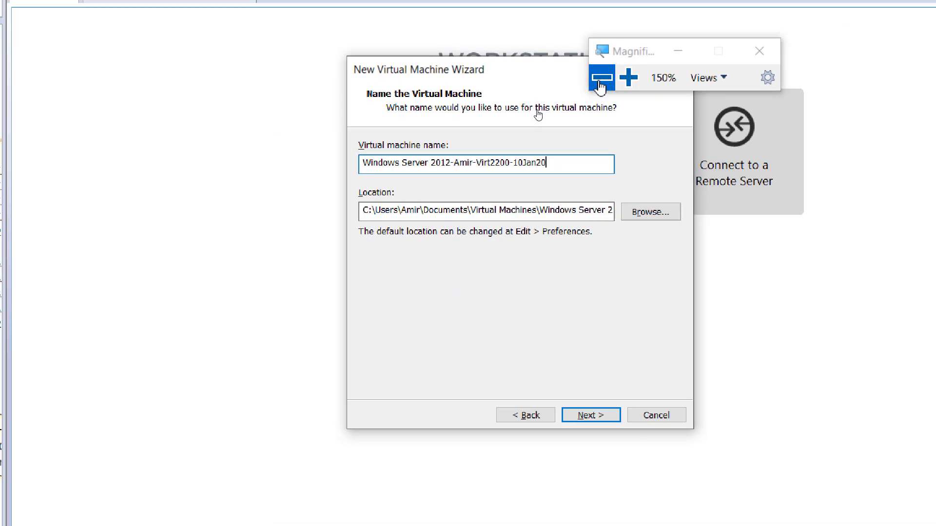
key("alt+Tab")
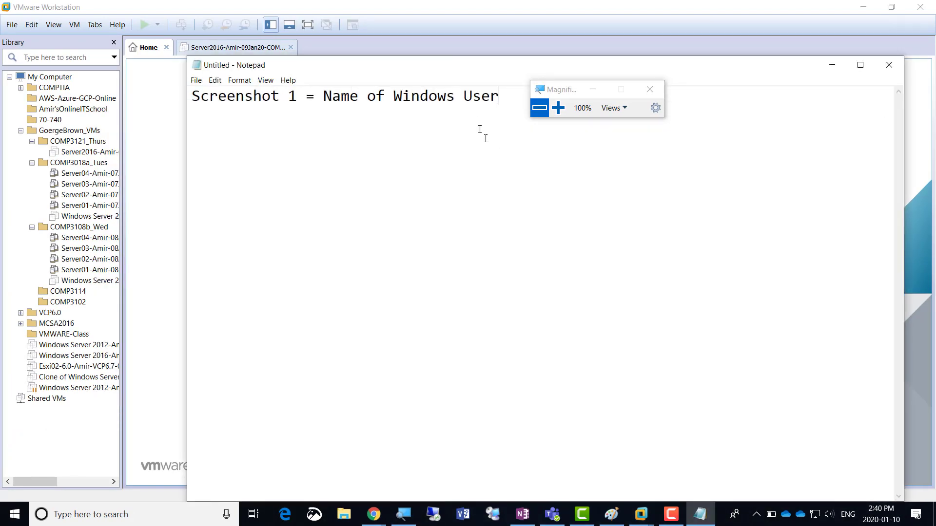
Copy the first checklist line and paste a duplicate onto line 2
left_click_drag(502, 98, 185, 117)
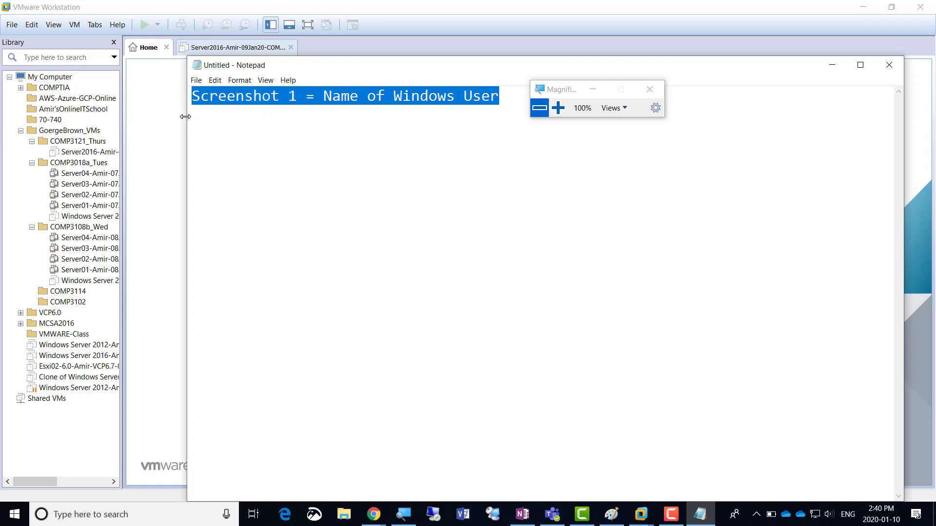
key("Down")
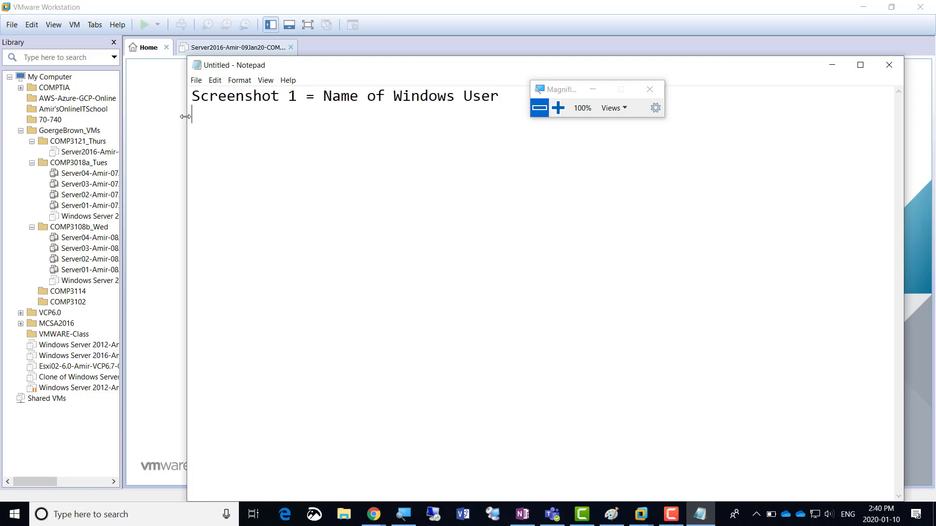
key("BackSpace")
left_click_drag(507, 98, 95, 68)
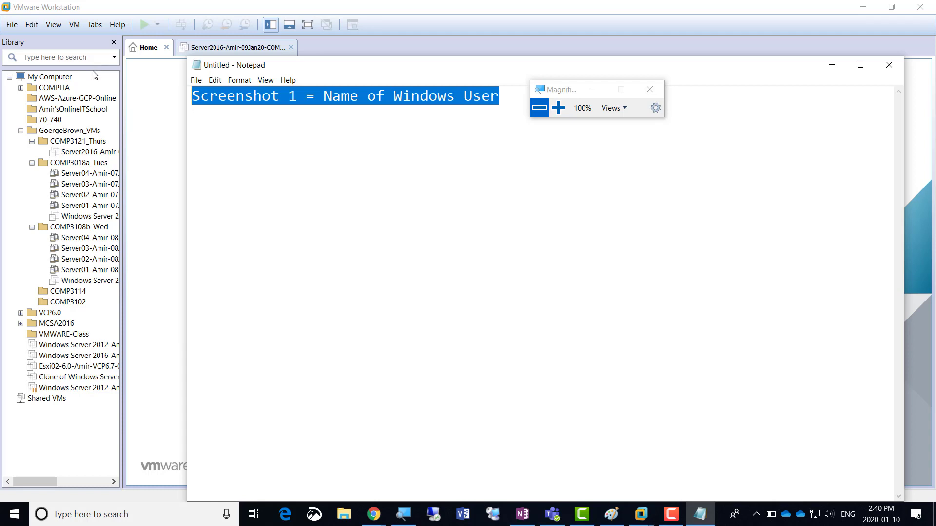
key("ctrl+c")
left_click(194, 120)
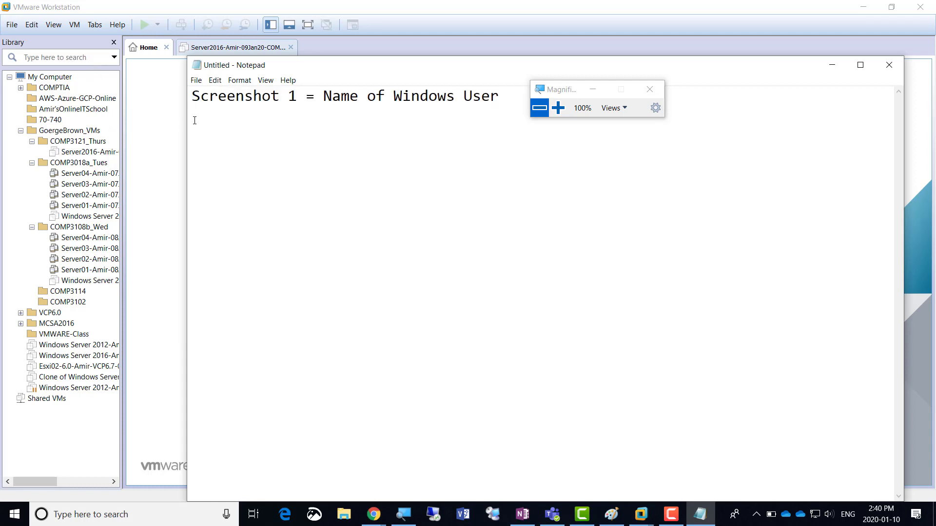
key("ctrl+v")
Edit the duplicate to read 'Screenshot 2 = Name of Windows VM'
key("shift+Left")
key("shift+Left")
key("shift+Left")
key("shift+Left")
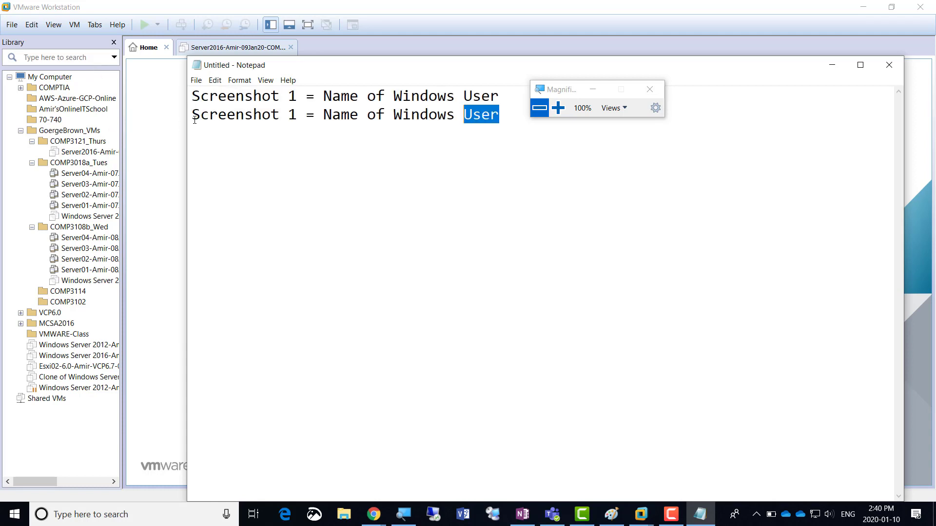
type("VM")
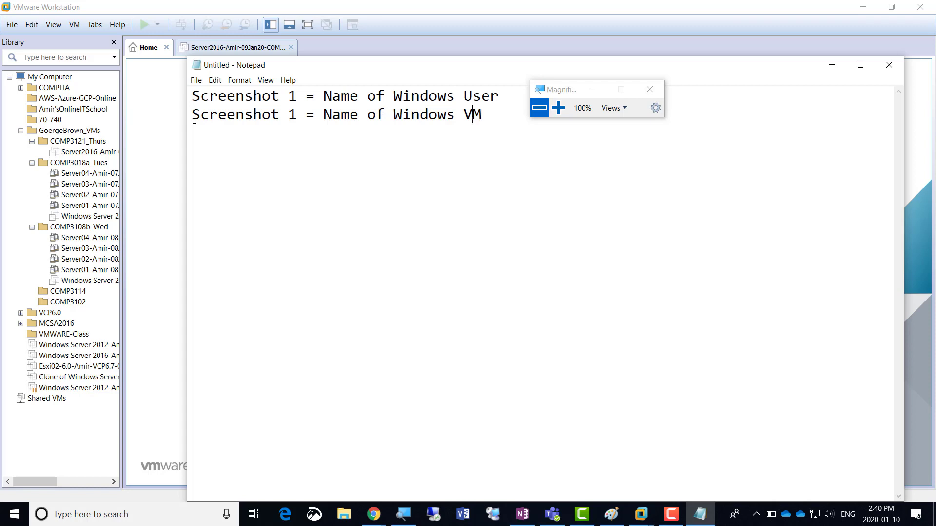
key("ctrl+Left")
key("ctrl+Left")
key("ctrl+Left")
key("Left")
key("Left")
key("Left")
key("Left")
key("Left")
key("Left")
key("Left")
key("Left")
key("Left")
key("shift+Right")
type("2")
key("alt+Tab")
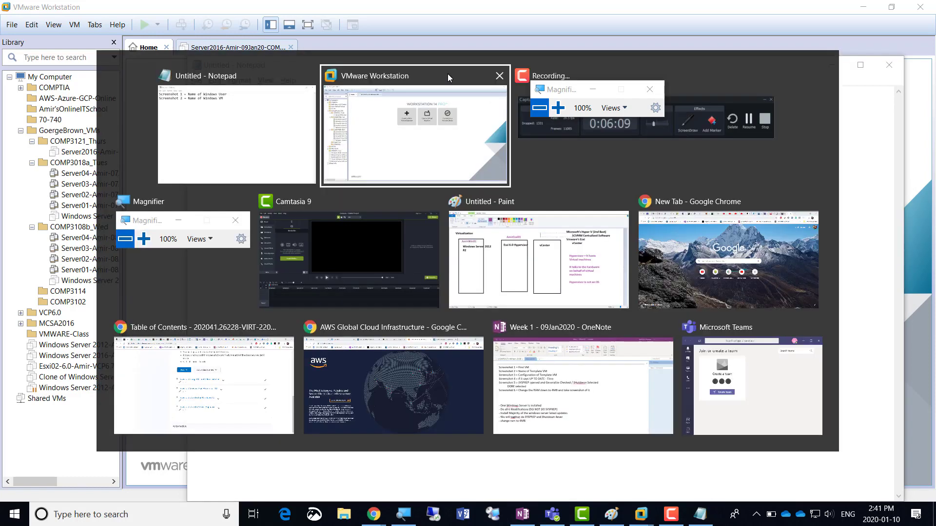
Return to the wizard and advance from Name the Virtual Machine to Specify Disk Capacity
left_click(558, 108)
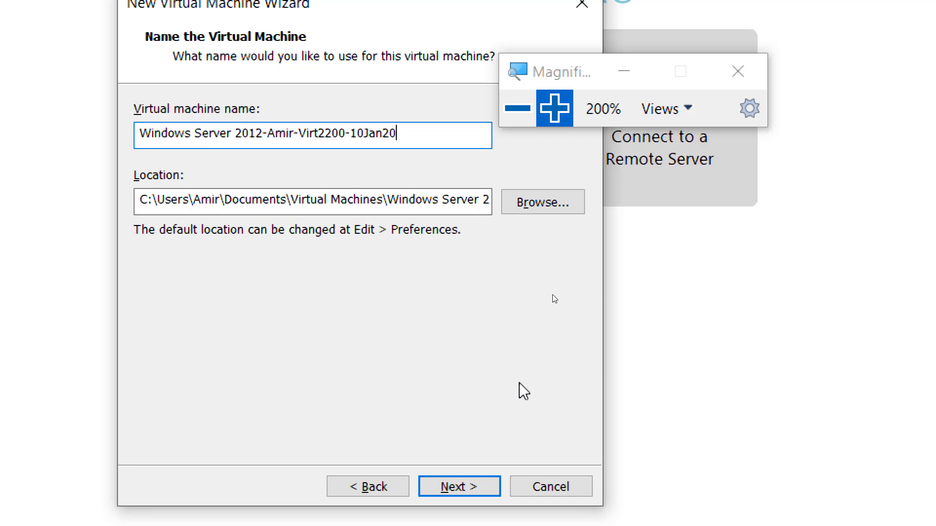
left_click(458, 489)
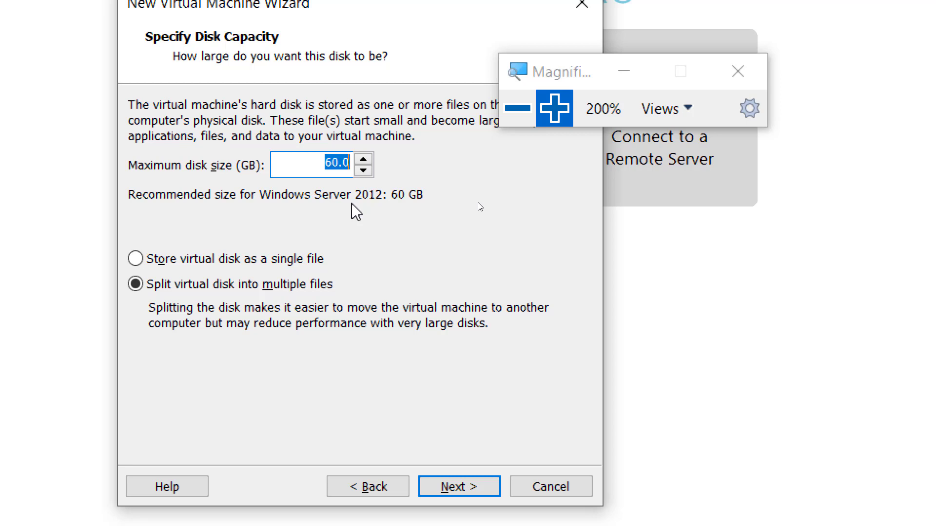
Set the maximum disk size to 200 GB, correcting an accidental 1000000 entry
type("200")
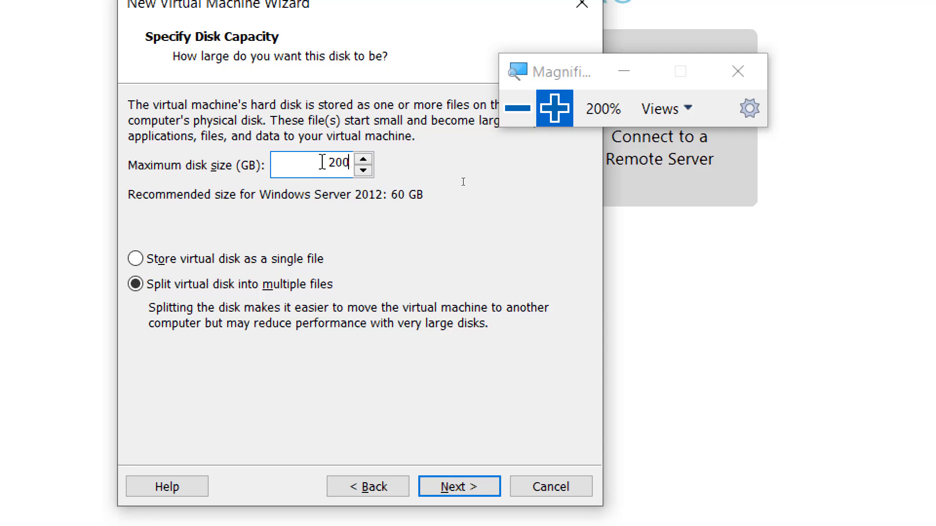
left_click_drag(324, 162, 424, 167)
type("1000000")
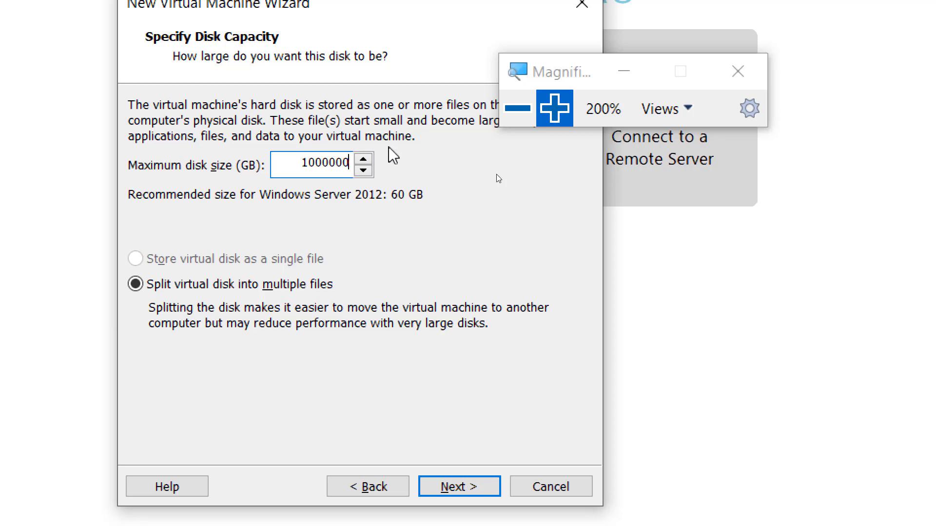
key("BackSpace")
key("BackSpace")
key("BackSpace")
key("BackSpace")
key("BackSpace")
key("BackSpace")
key("BackSpace")
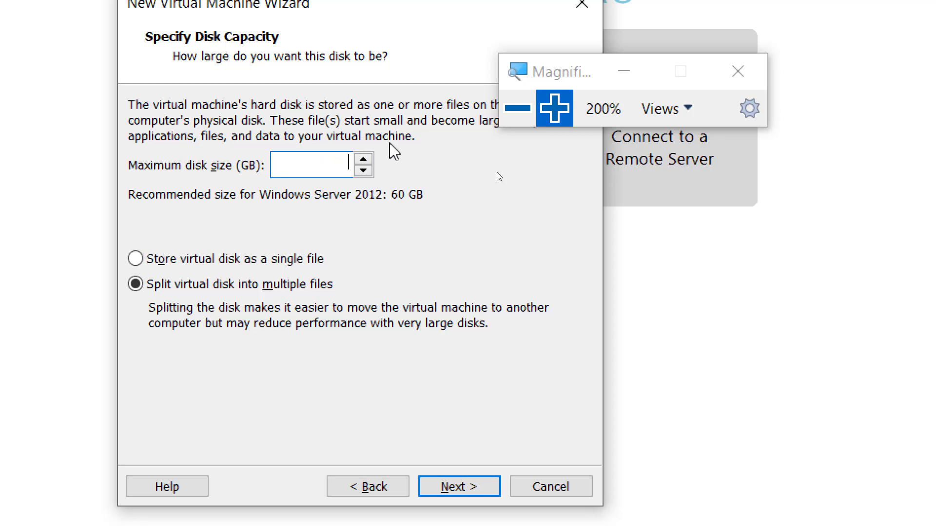
type("200")
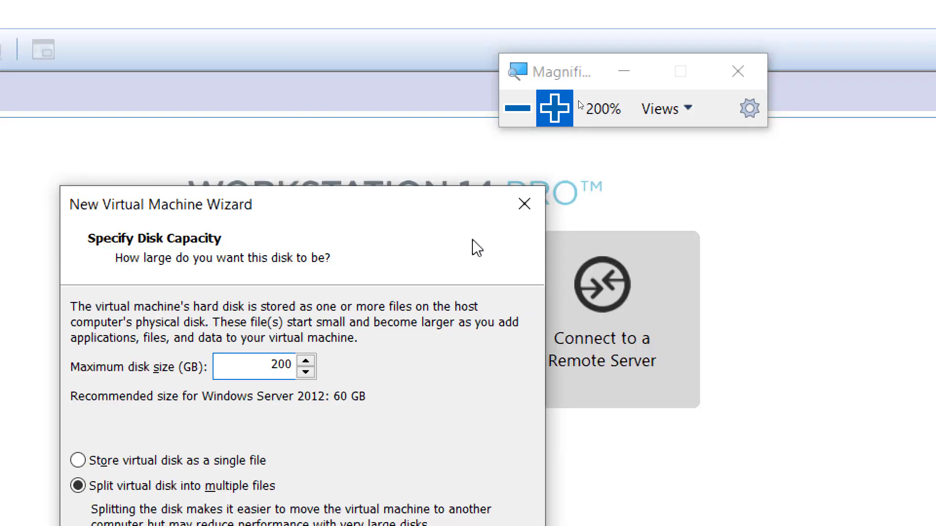
left_click(518, 109)
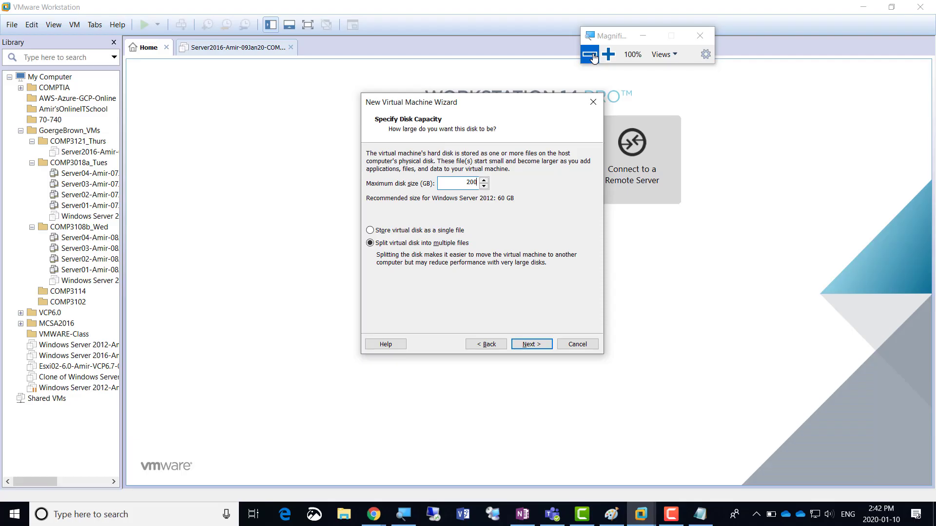
Start a new blank Paint window from Paint's taskbar entry
left_click(611, 514)
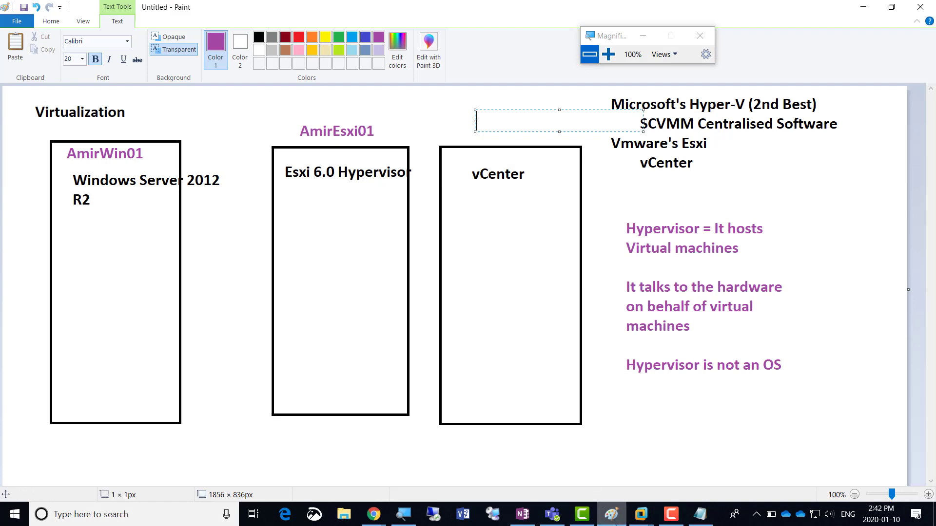
left_click(609, 518)
right_click(611, 515)
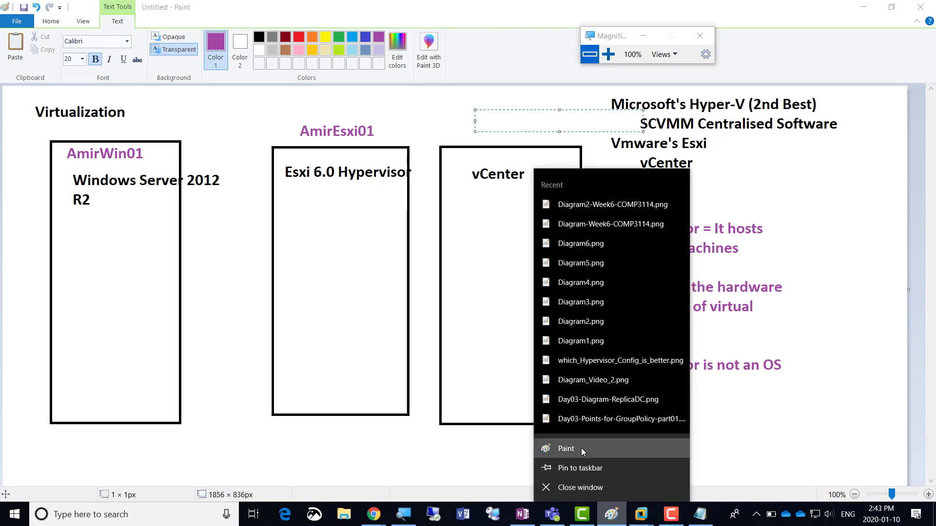
left_click(581, 449)
Place the heading 'Thin provisioning' at the canvas top-left in a text box widened across the canvas
left_click(166, 42)
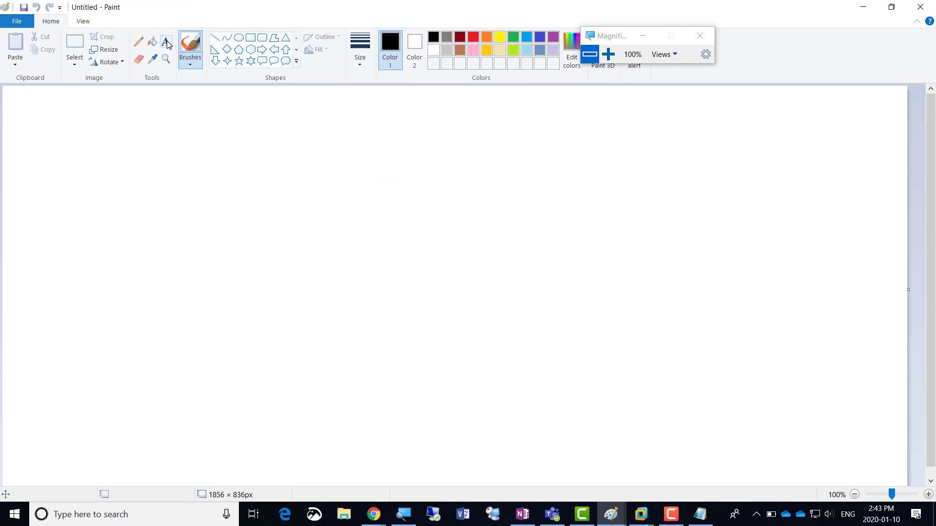
left_click(37, 119)
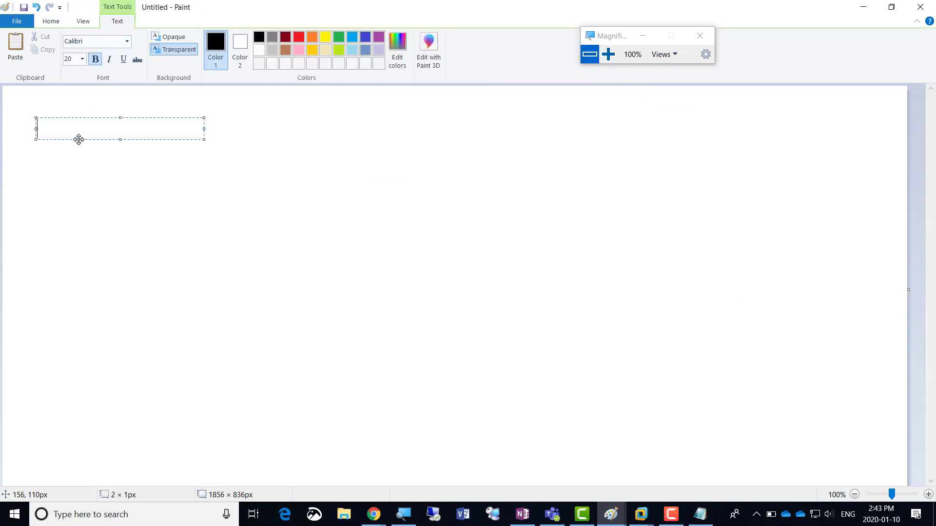
type("Thin provisioning")
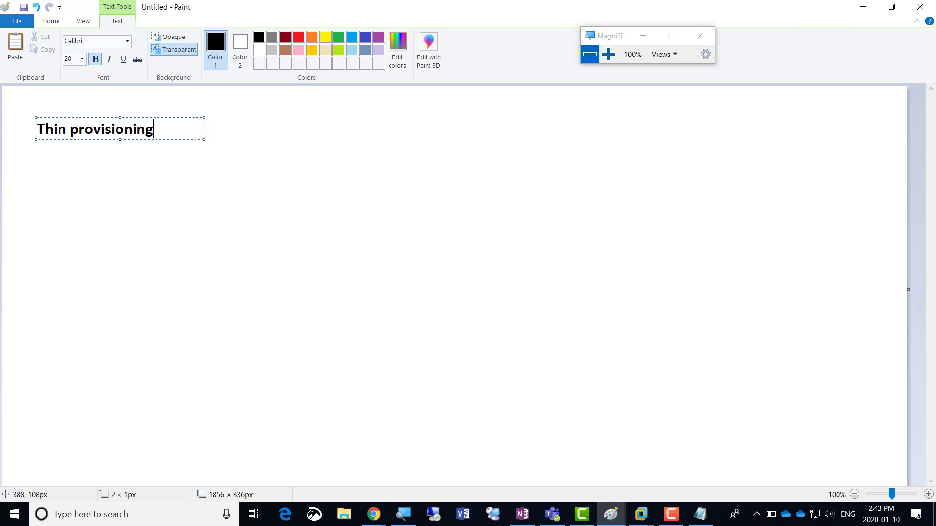
left_click_drag(204, 130, 614, 129)
Add the indented line 'Only the software being installed occupies the physical space on the physical Disk', then 'Think Provisioning'
key("Return")
key("Tab")
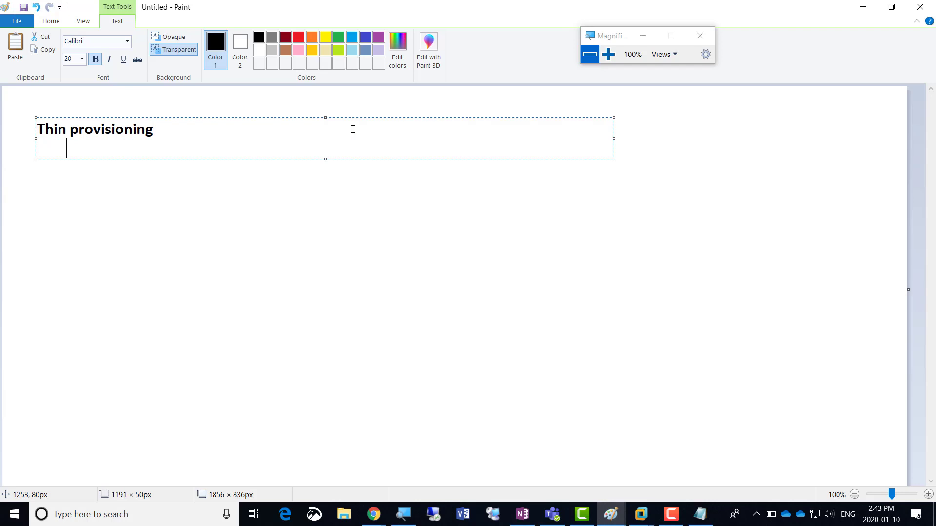
type("Only the softwar")
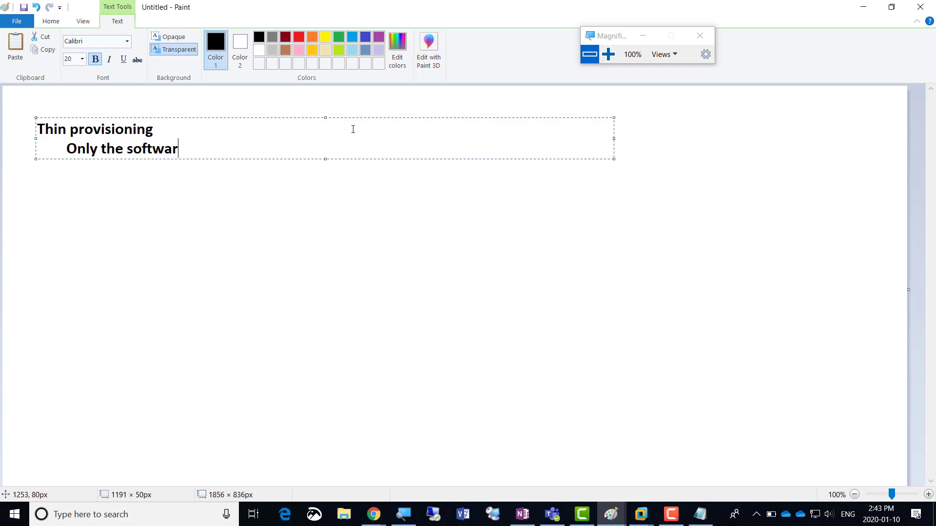
type("e being installe")
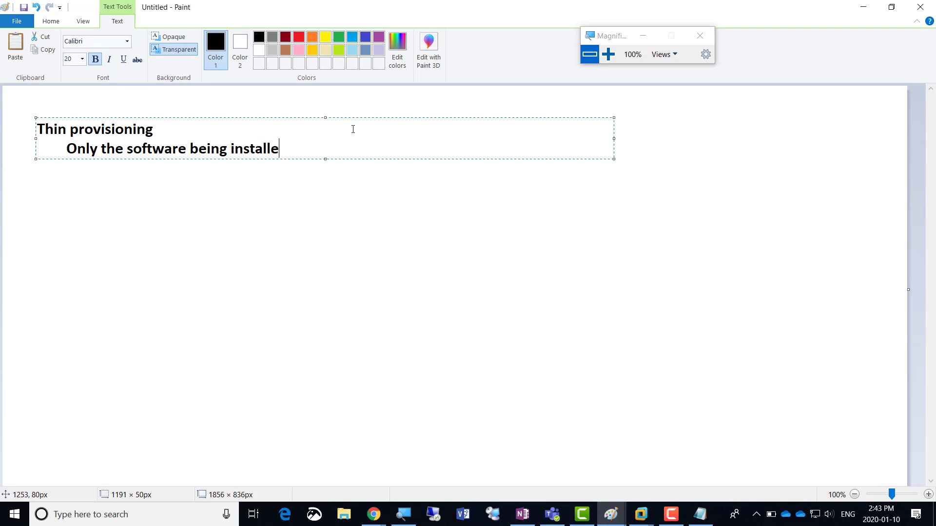
type("d occupies ")
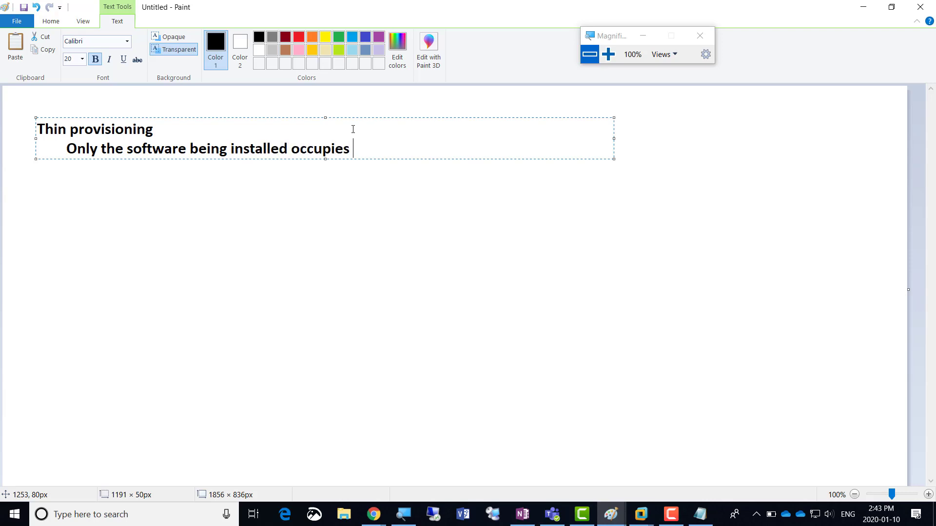
type("the physic")
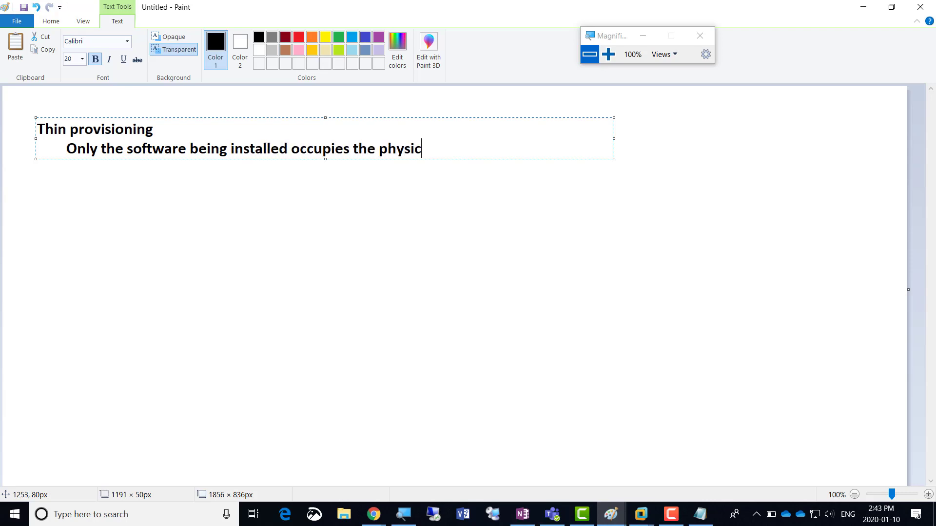
type("al space on")
type("the physic")
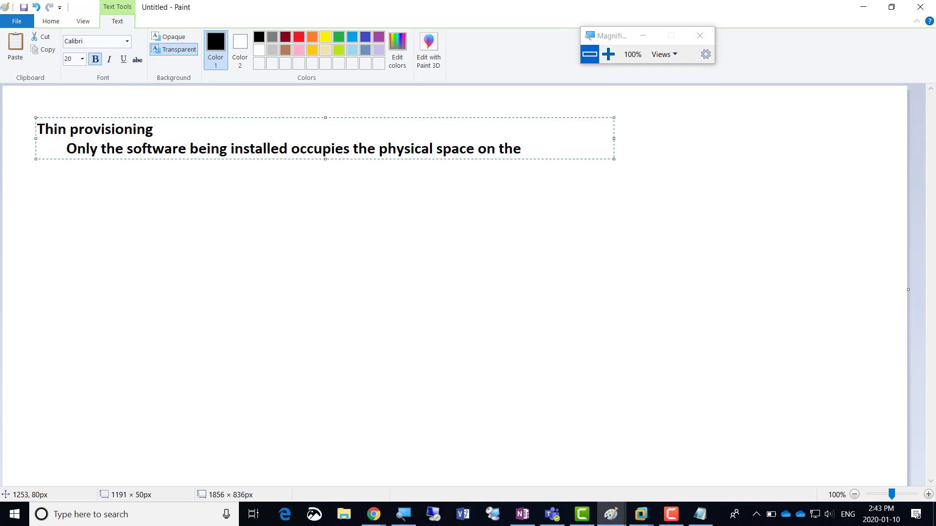
type("al Disk")
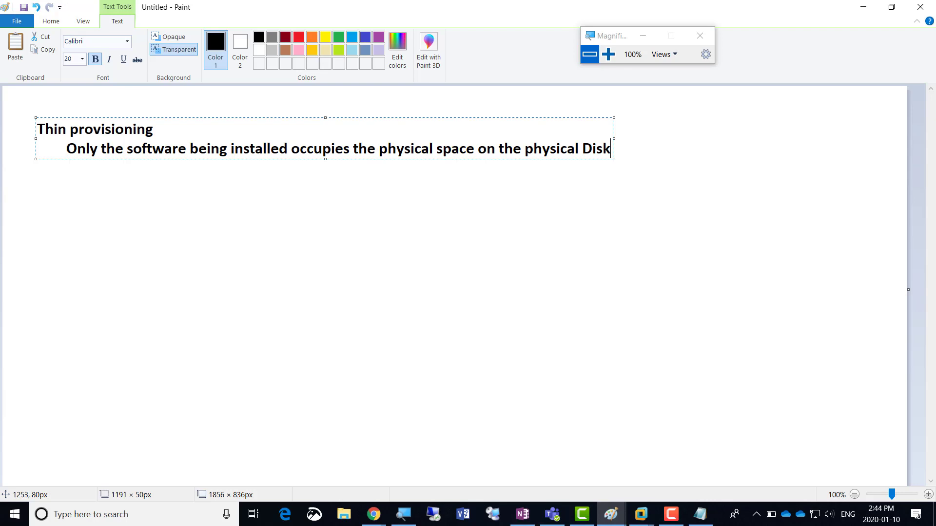
key("Return")
type("Think Provisioning")
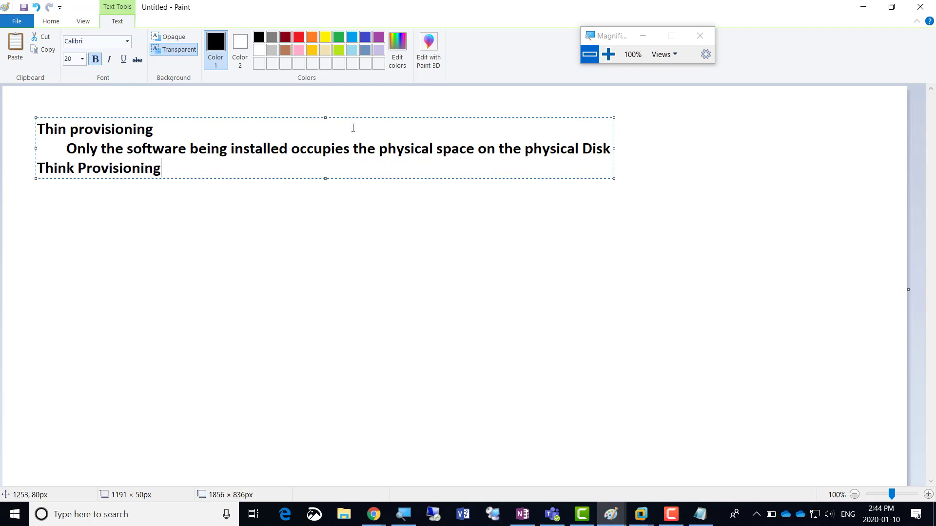
Correct the heading 'Think Provisioning' to 'Thick Provisioning'
key("Left")
key("Left")
key("Left")
key("Left")
key("Left")
key("Left")
key("Left")
key("Left")
key("Left")
key("Left")
key("Left")
key("Left")
key("Left")
key("Left")
key("shift+Left")
type("c")
key("Right")
key("Right")
key("Right")
key("Right")
key("Right")
key("Right")
key("Right")
key("Right")
key("Right")
key("Right")
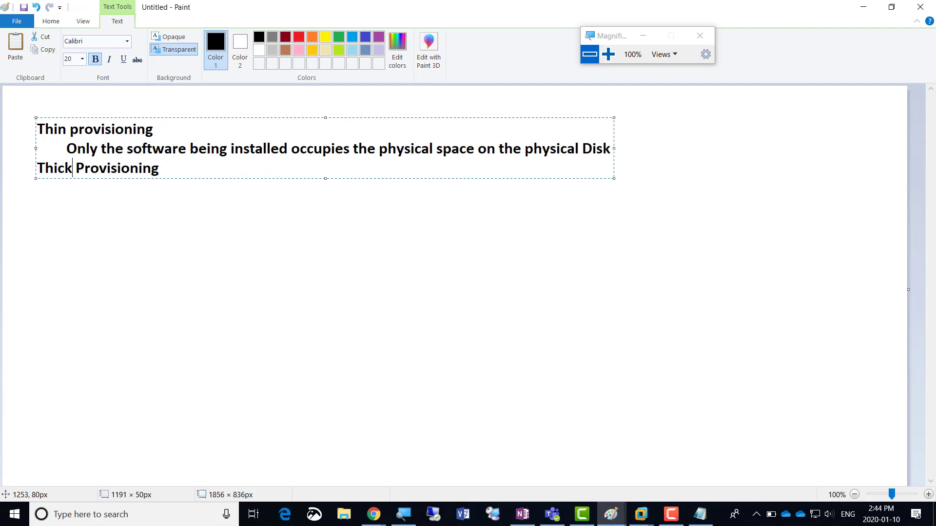
key("Right")
key("Right")
key("Right")
key("Right")
Add the indented line 'It occupies all the space mentioned on that page' under it
key("Return")
key("Tab")
type("It occupies a")
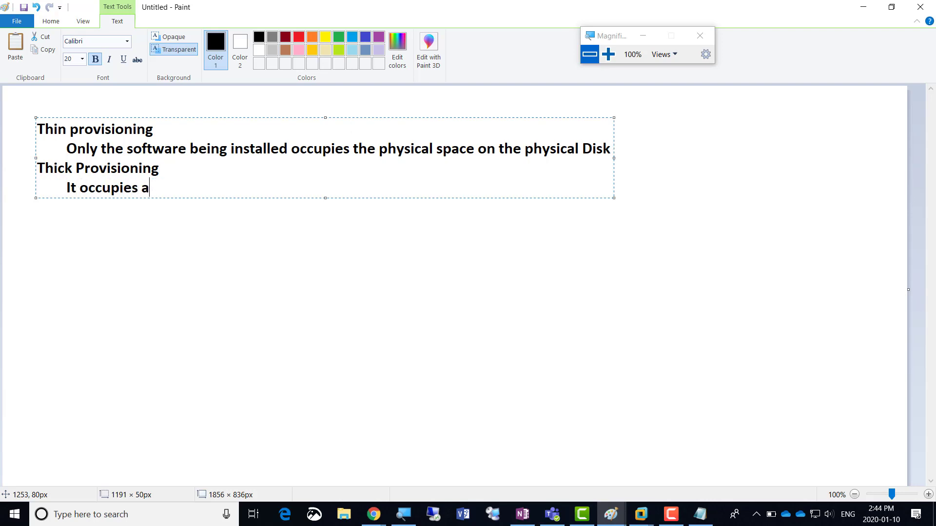
type("ll the space m")
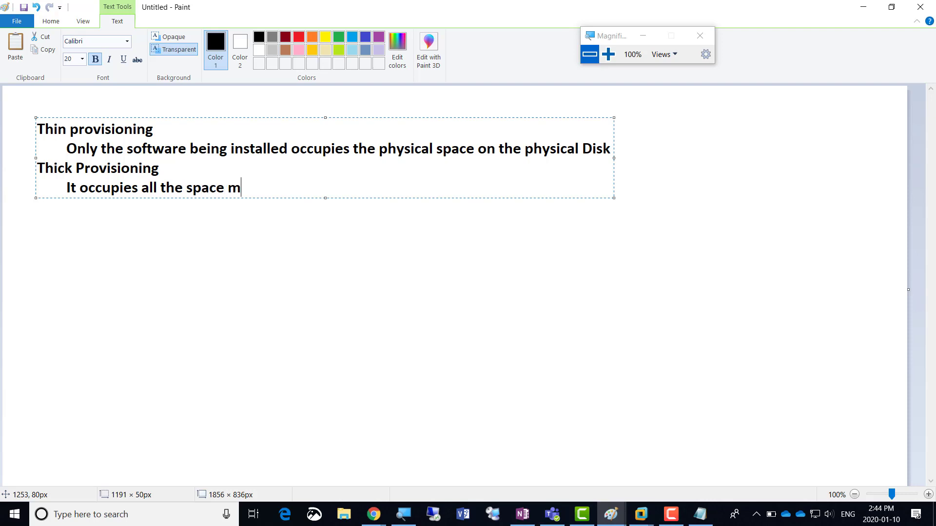
type("entioned on that page")
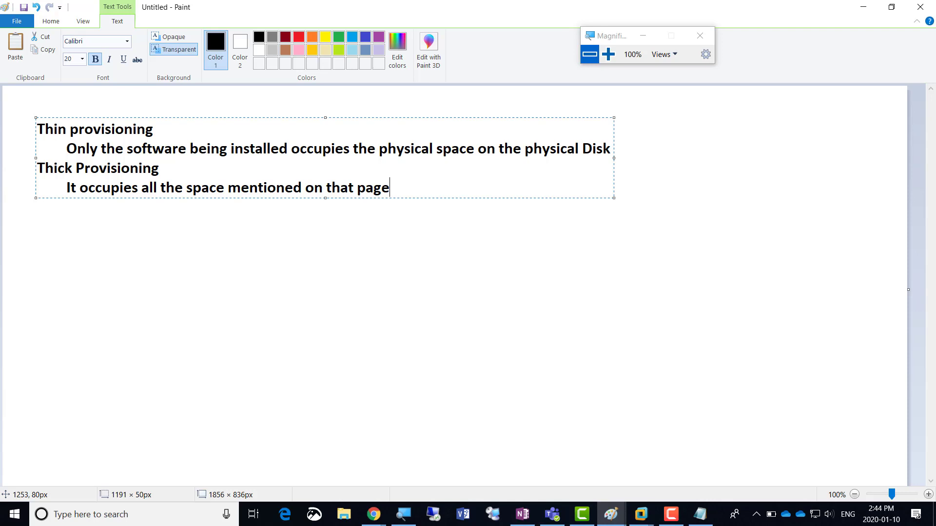
key("Up")
key("Up")
key("Up")
Append '(Vmware) / Dynamic Expanding (Microsoft)' to the Thin provisioning heading
type("/ Dynamic ")
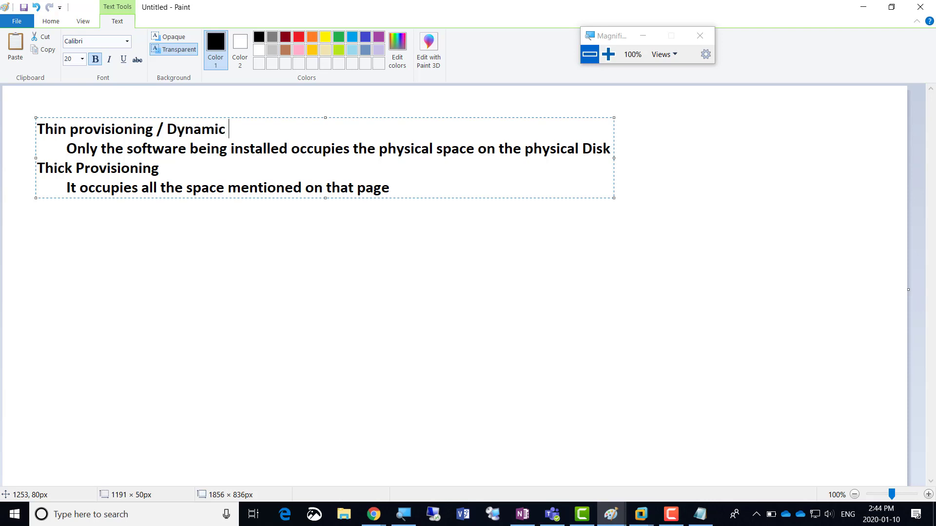
type("Expanding ")
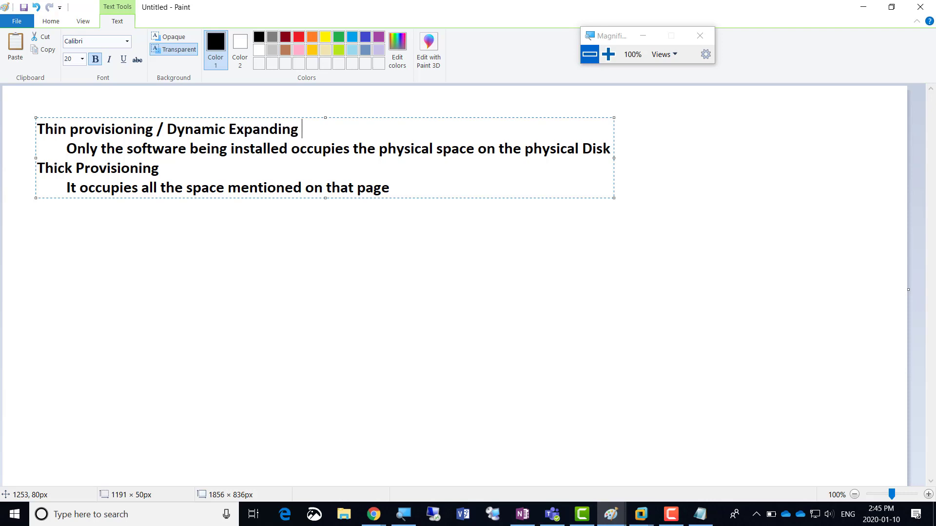
type("(Microsoft")
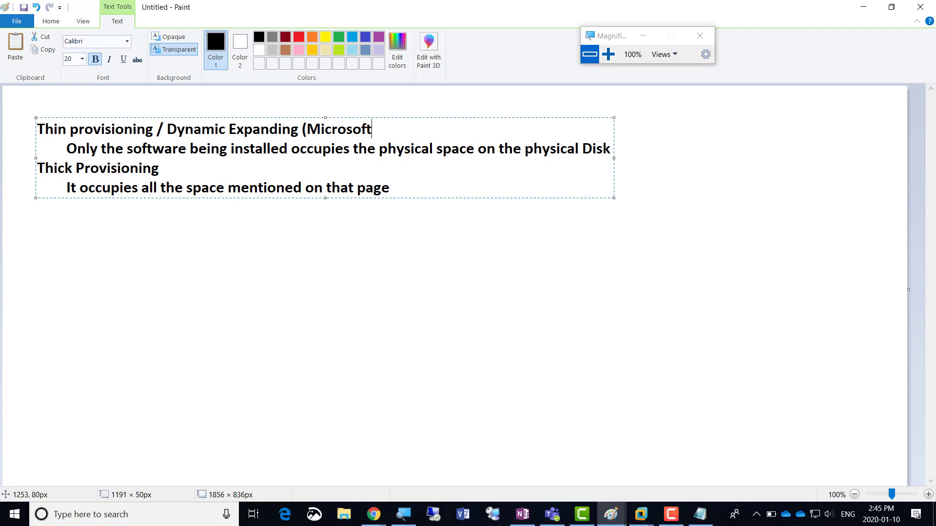
type(")")
key("Left")
key("Left")
key("Left")
key("Left")
key("Left")
key("Left")
key("Left")
key("Left")
key("Left")
key("Left")
key("Left")
key("Left")
key("Left")
key("Left")
key("Left")
key("Left")
key("Left")
key("Left")
key("Left")
key("Left")
key("Left")
key("Left")
key("Left")
key("Left")
key("Left")
key("Left")
key("Left")
key("Left")
key("Left")
key("Left")
key("Left")
key("Left")
type("(Vmware)")
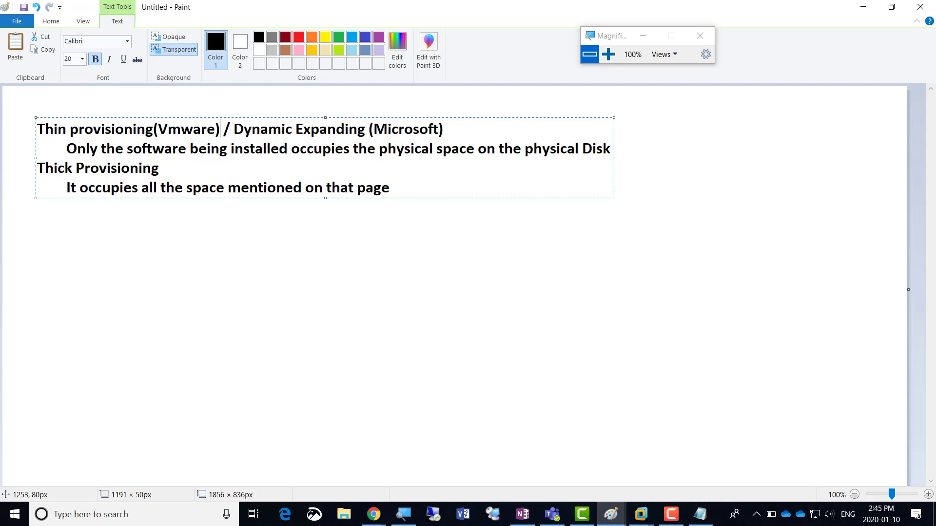
Copy that label onto the Thick Provisioning heading and remove the extra blank line
key("Left")
key("Left")
key("Left")
key("Left")
key("Left")
key("Left")
key("Left")
key("Left")
key("shift+Right")
key("shift+Right")
key("shift+Right")
key("shift+Right")
key("shift+Right")
key("shift+Right")
key("shift+Right")
key("shift+Right")
key("shift+Right")
key("shift+Right")
key("shift+Right")
key("shift+Right")
key("shift+Right")
key("shift+Right")
key("shift+Right")
key("shift+Right")
key("shift+Right")
key("shift+Right")
key("shift+Right")
key("shift+Right")
key("shift+Right")
key("shift+Right")
key("shift+Right")
key("ctrl+c")
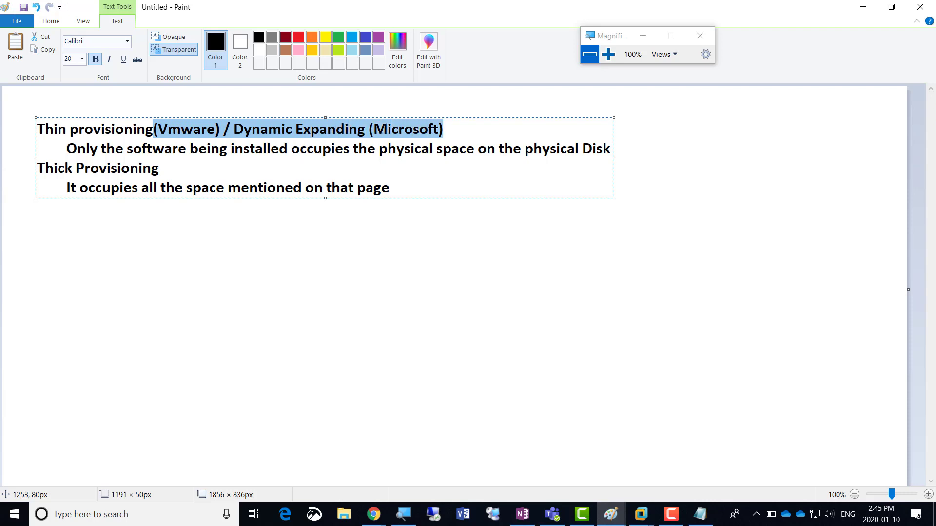
key("Down")
key("Down")
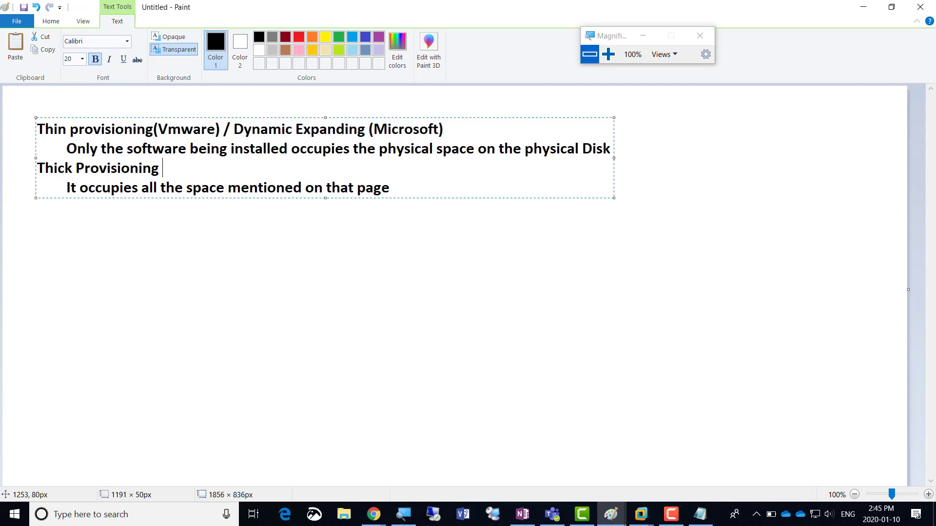
key("ctrl+v")
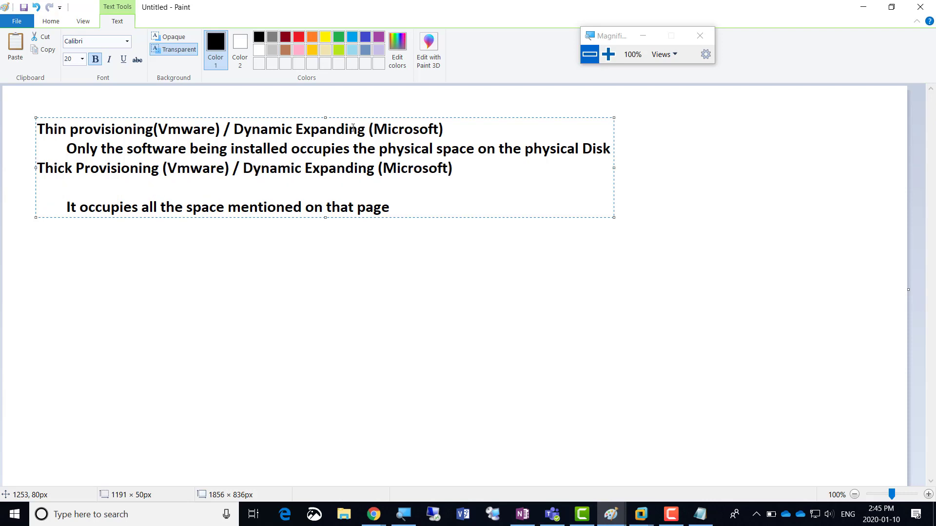
key("Delete")
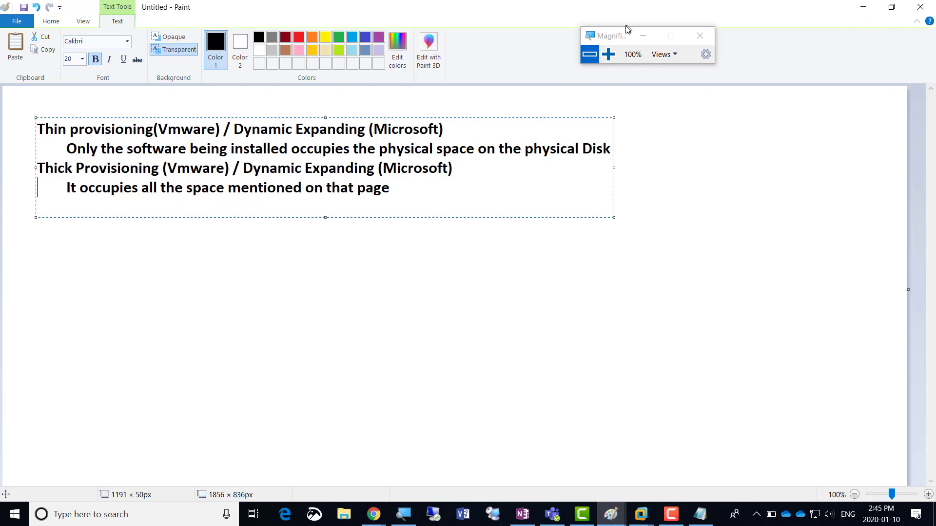
Back in the VMware wizard, store the 200 GB virtual disk as a single file
left_click(864, 8)
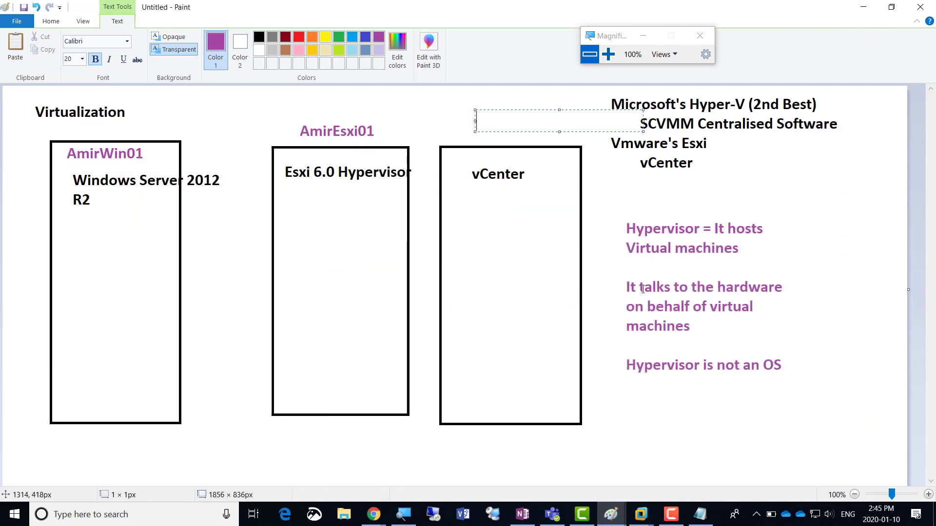
key("alt+Tab")
key("alt+Tab")
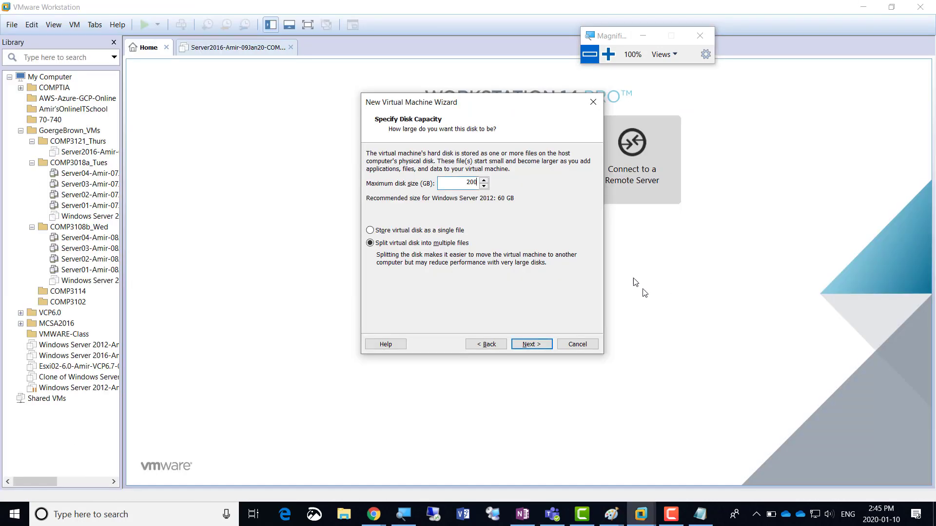
left_click(608, 54)
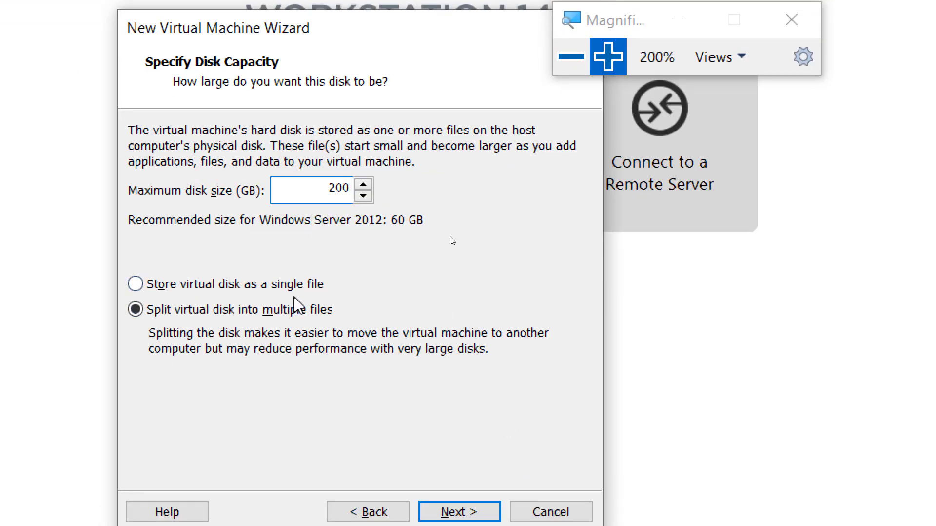
left_click(309, 287)
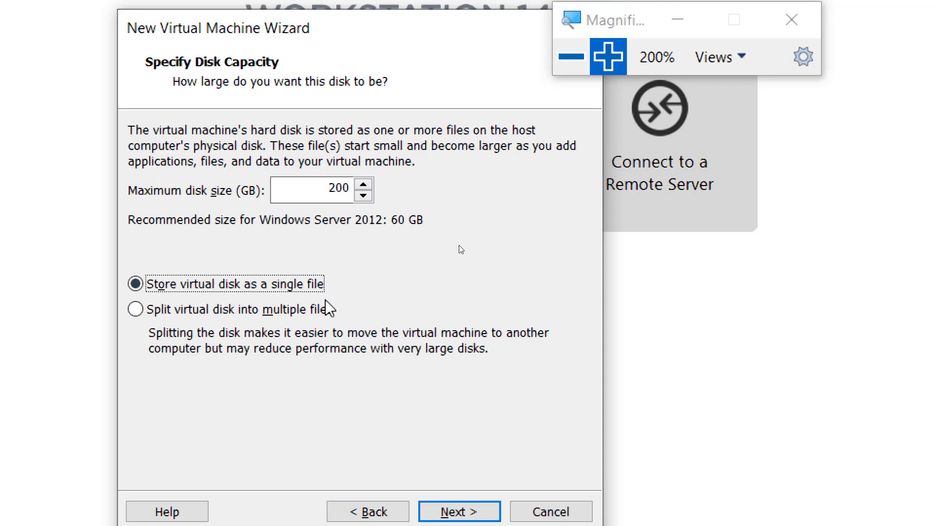
left_click(322, 312)
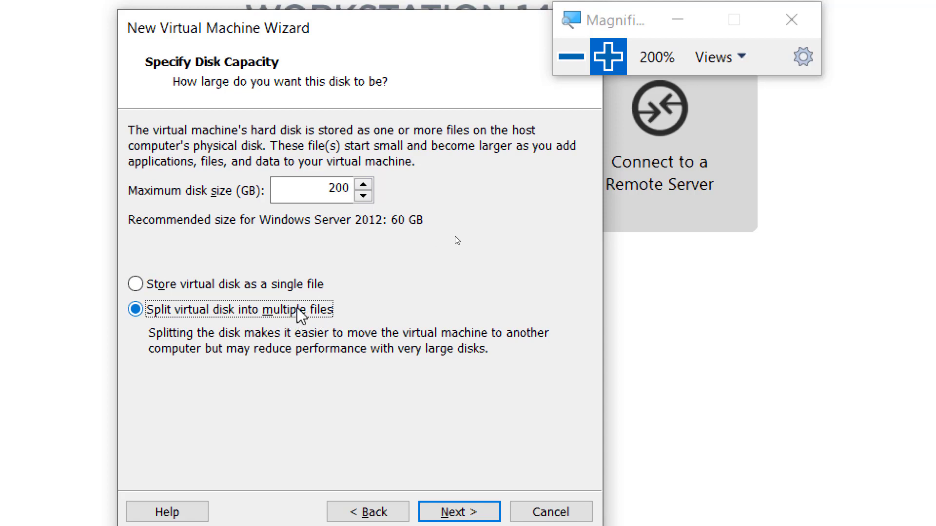
left_click(302, 286)
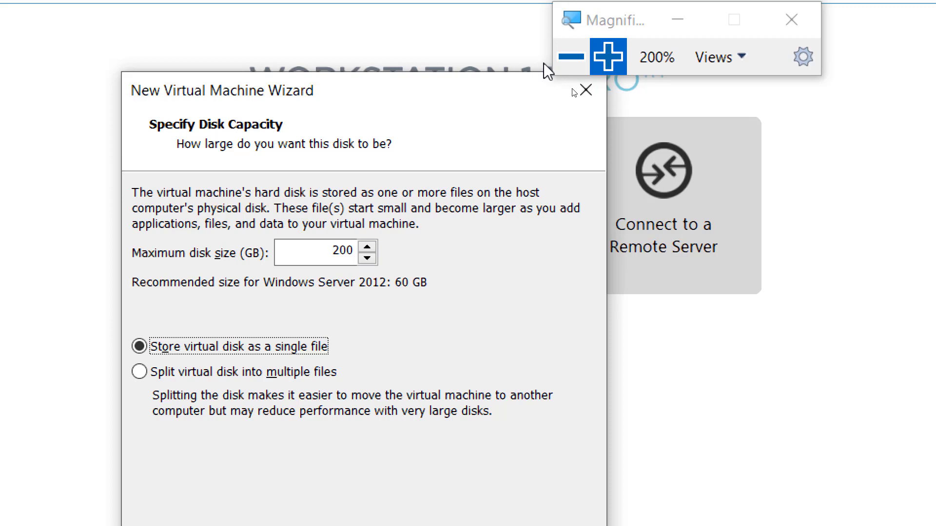
Reset the magnifier to 100% and bring up the Alt+Tab window switcher
left_click(568, 57)
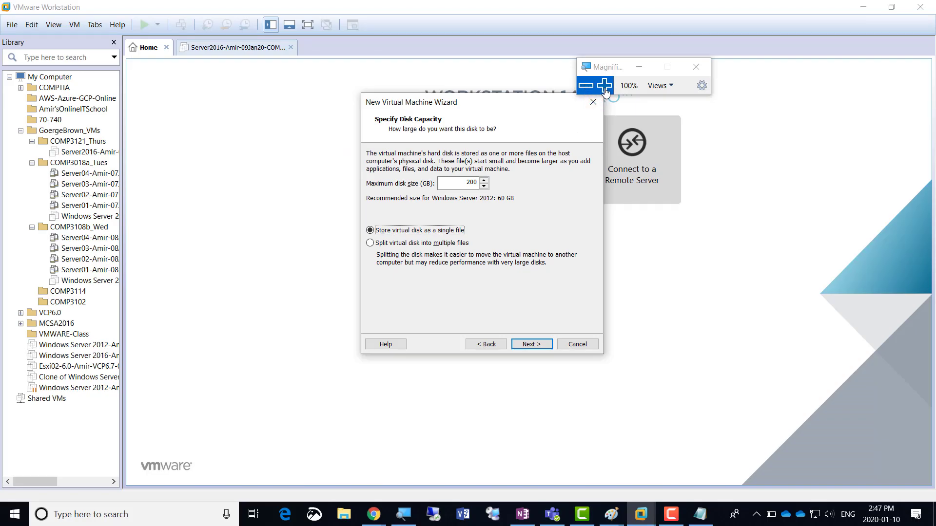
left_click(605, 85)
left_click(577, 84)
key("alt+Tab")
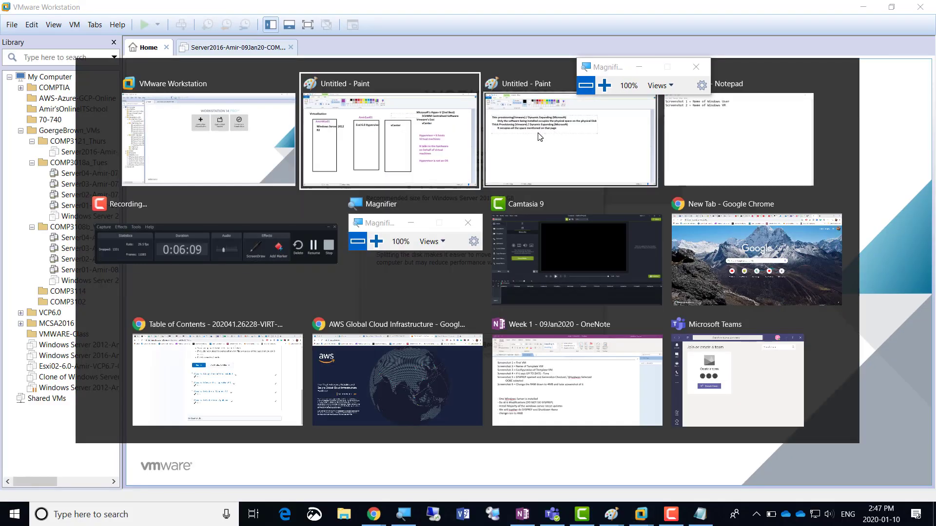
Duplicate the second Notepad checklist line as a new third line
key("Tab")
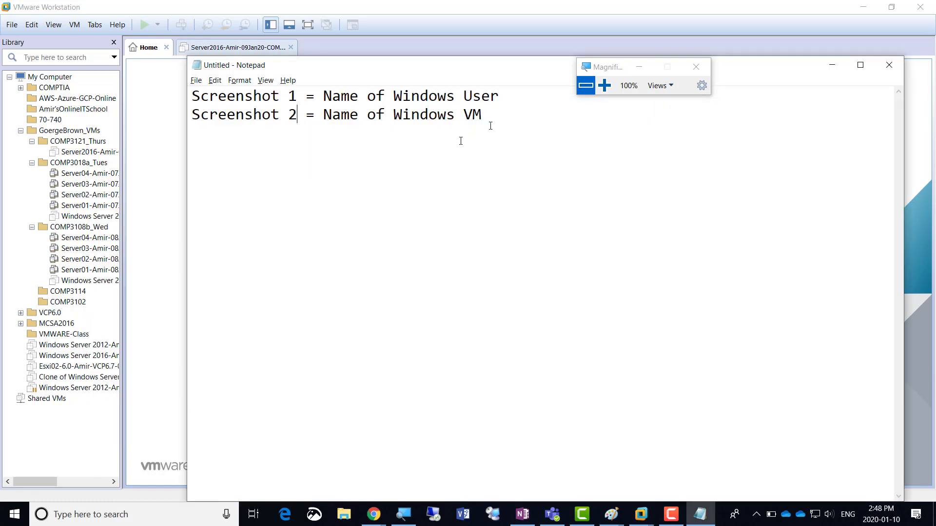
key("shift+Up")
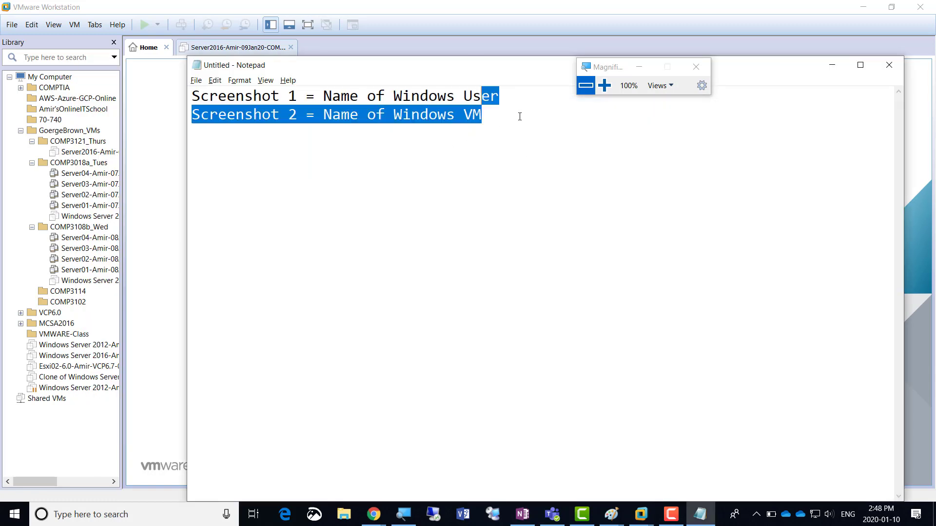
key("shift+Right")
key("shift+Right")
key("shift+Left")
key("ctrl+c")
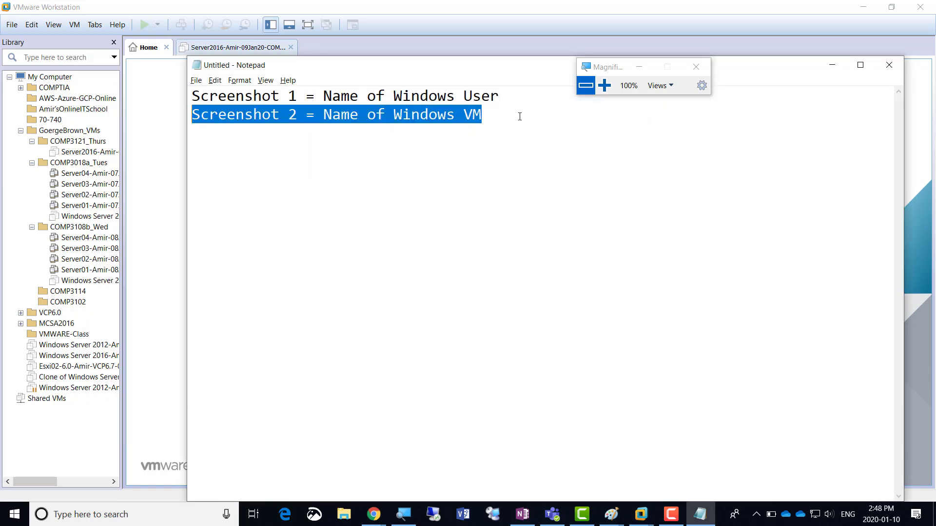
key("Right")
key("Return")
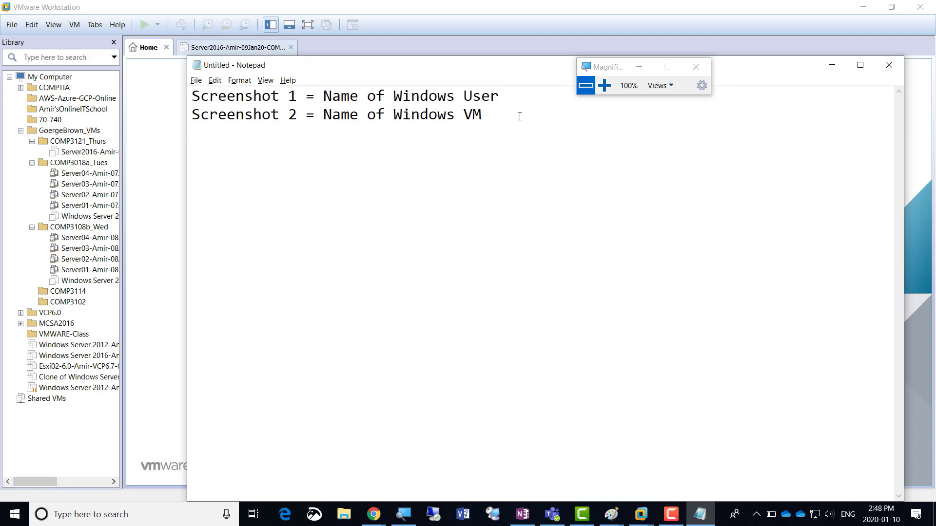
key("ctrl+v")
Change line 3 to read 'Screenshot 3 = Virtual Disk Size'
key("Left")
key("Left")
key("Left")
key("Left")
key("Left")
key("Left")
key("Left")
key("Left")
key("Left")
key("Left")
key("Left")
key("Left")
key("Left")
key("Left")
key("Left")
key("Left")
key("Left")
key("Left")
key("Left")
key("Left")
key("Left")
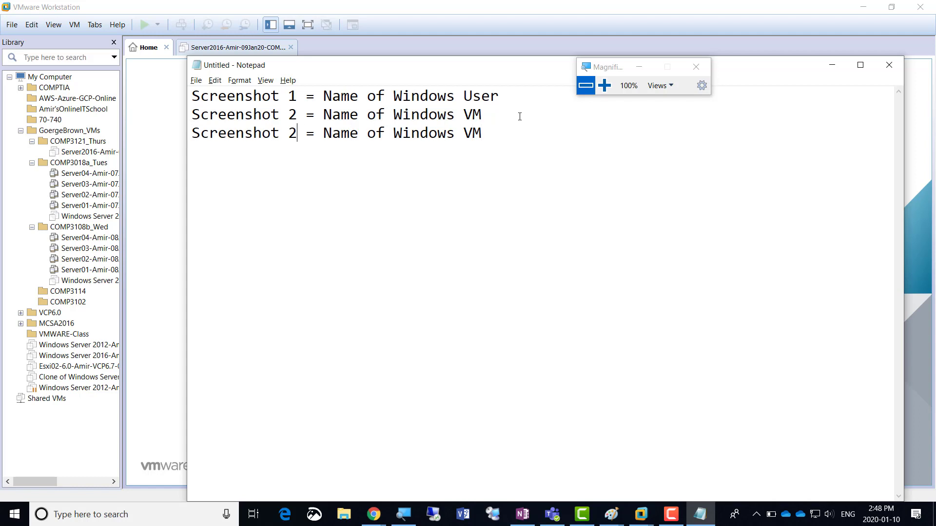
key("shift+Left")
type("3")
key("Right")
key("Right")
key("Right")
key("Right")
key("Left")
key("shift+Right")
key("shift+Right")
key("shift+Right")
key("shift+Right")
key("shift+Right")
key("shift+Right")
key("shift+Right")
key("shift+Right")
key("shift+Right")
key("shift+Right")
key("shift+Right")
key("shift+Right")
key("shift+Right")
key("shift+Right")
key("shift+Right")
key("shift+Right")
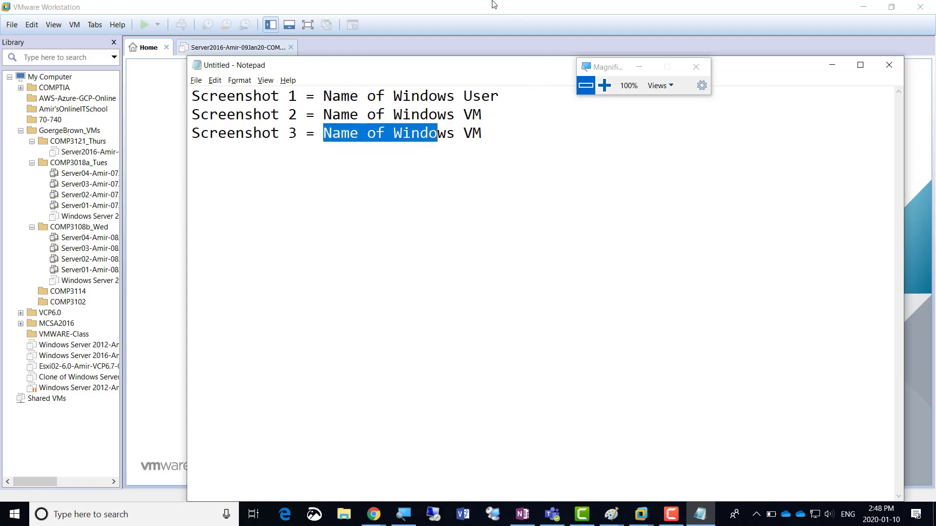
key("shift+Right")
key("shift+Right")
type("Vir")
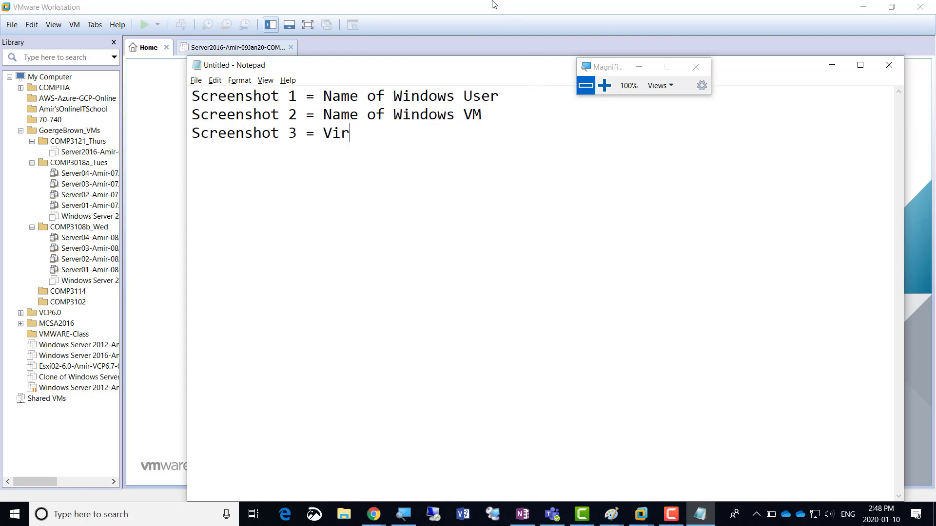
type("tual Disk Size")
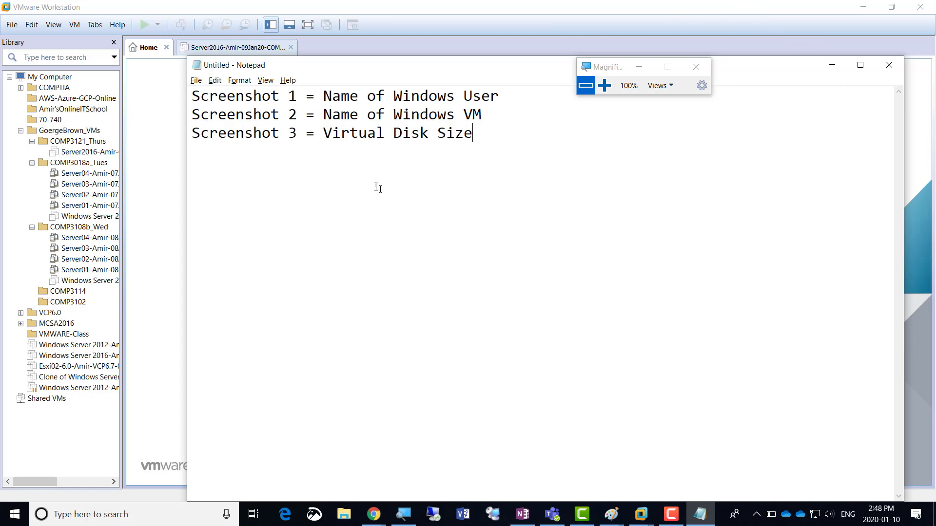
Hide Notepad and accept the 200 GB single-file disk to reach the Ready to Create summary
left_click(835, 65)
left_click(605, 85)
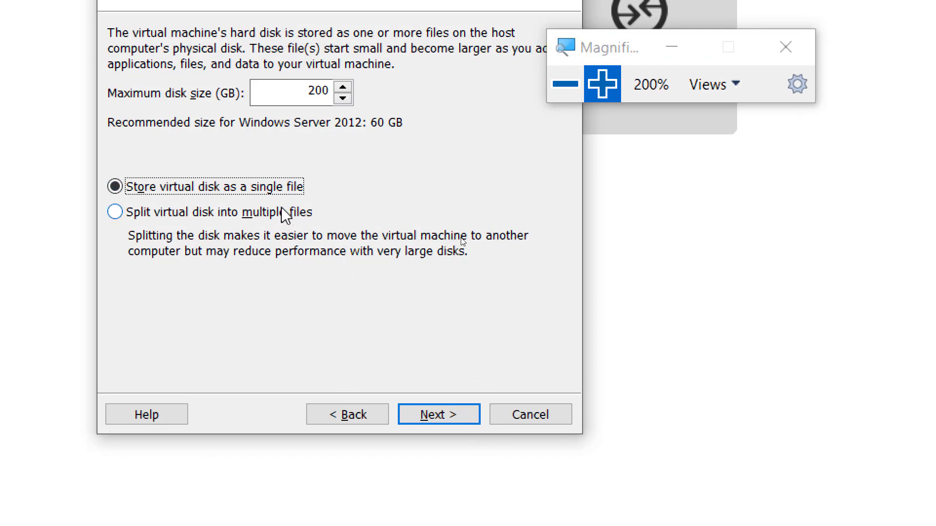
left_click(446, 423)
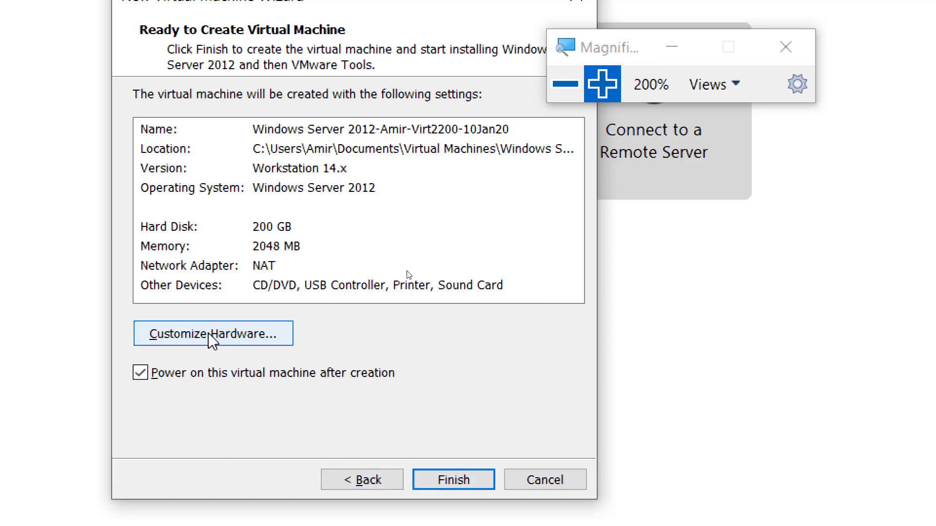
Open the new VM's Hardware dialog, showing 2048 MB memory and 1 processor
left_click(235, 334)
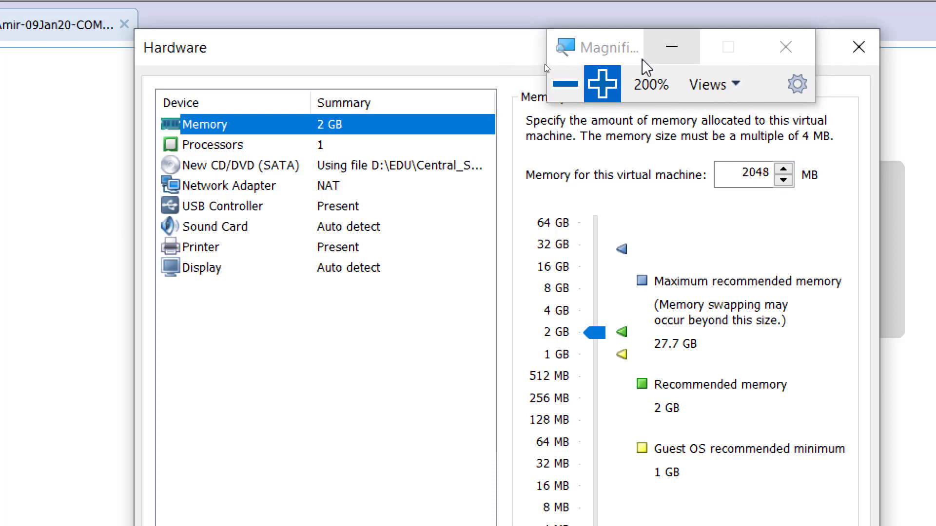
left_click_drag(631, 59, 702, 29)
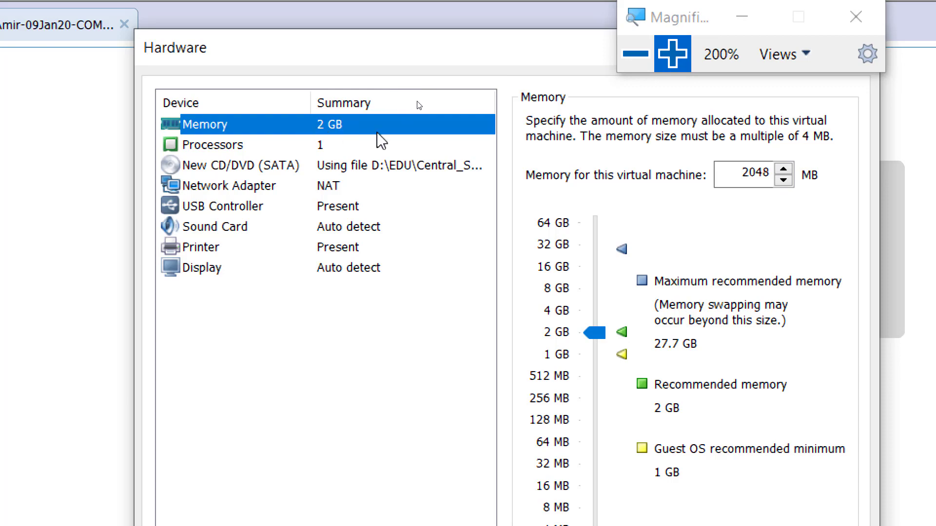
left_click(636, 53)
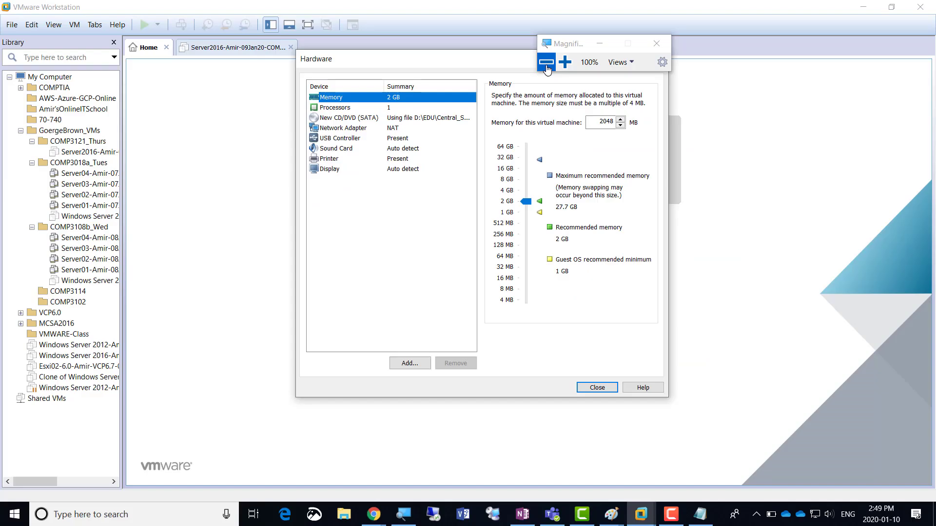
key("alt+Tab")
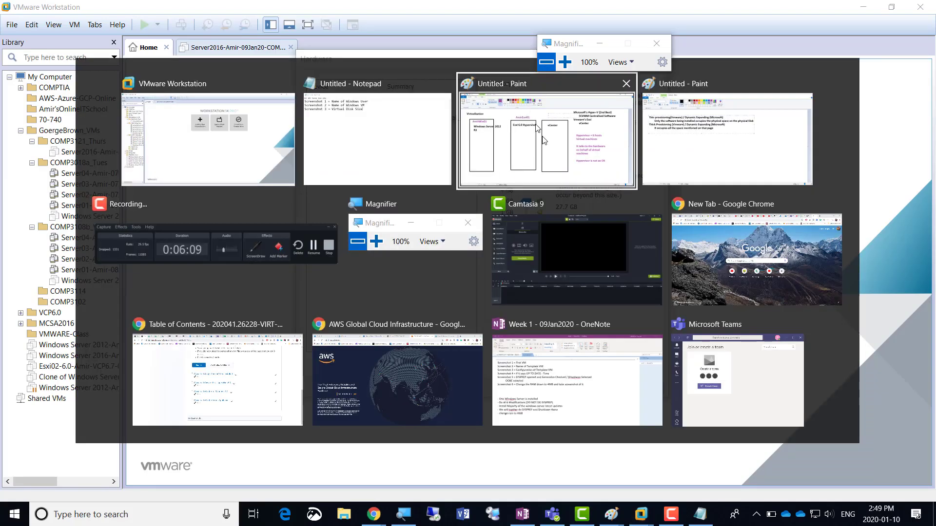
left_click(554, 151)
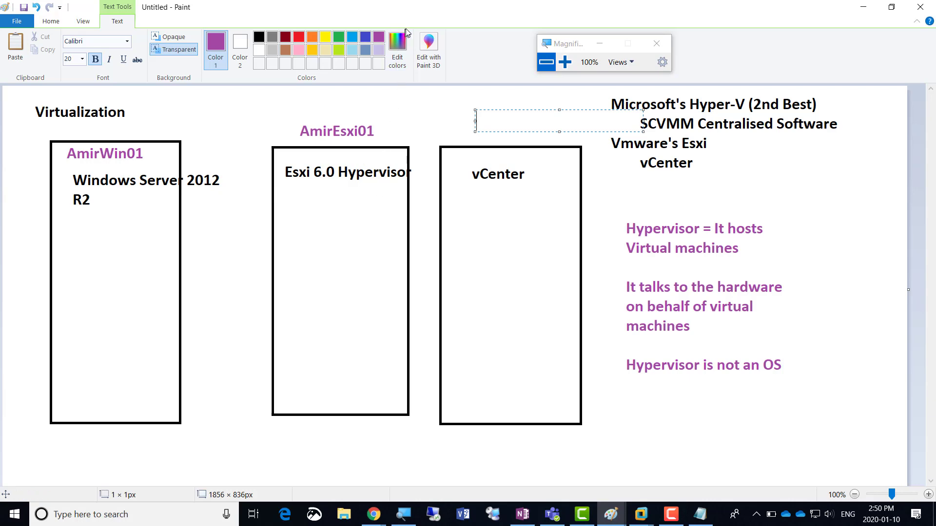
key("alt+Tab")
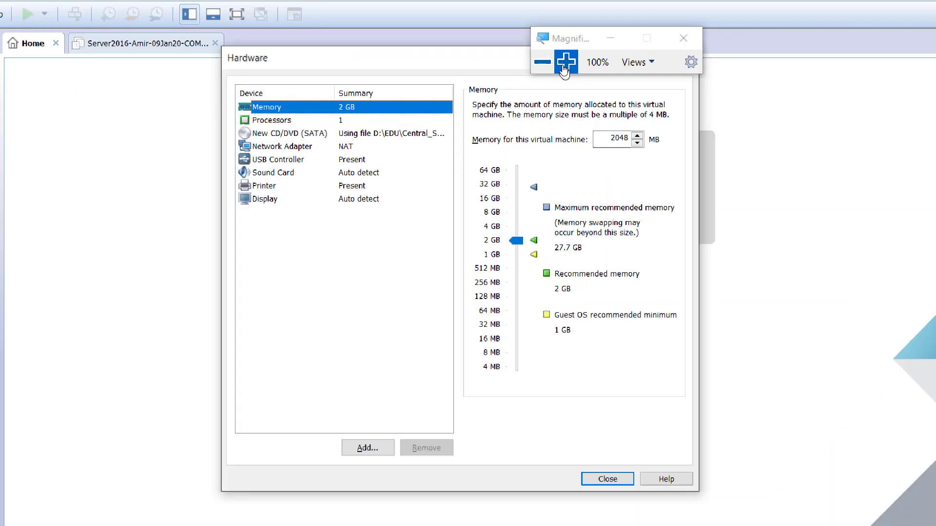
Replace the 2048 MB memory value with 10244 MB, then bring up the Processors settings
left_click(565, 62)
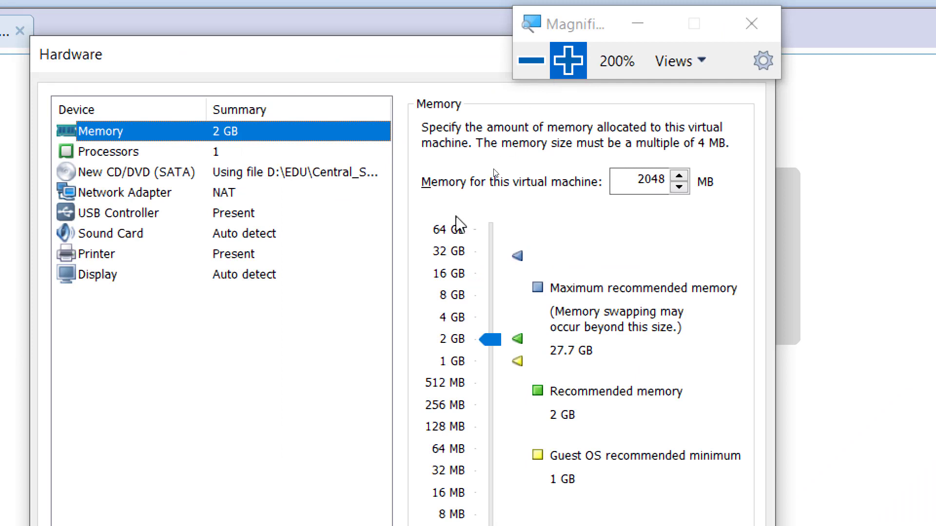
left_click_drag(613, 178, 723, 175)
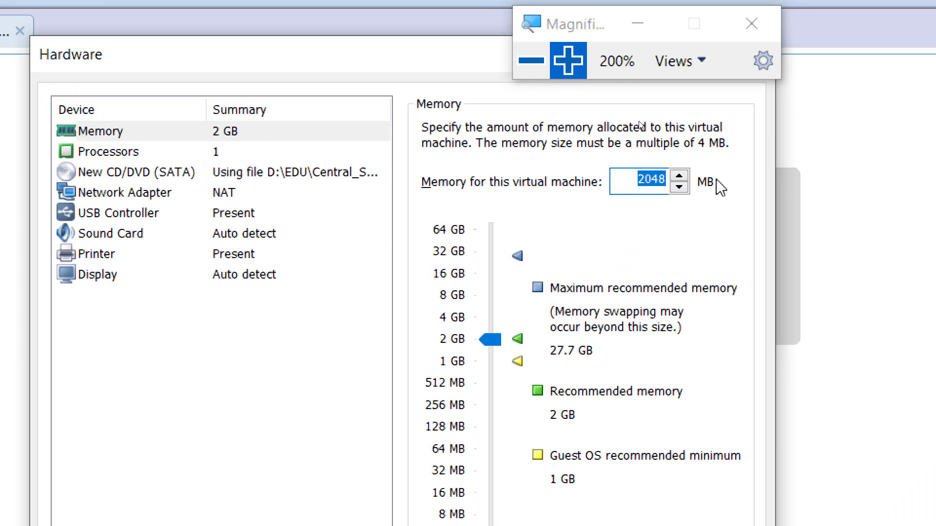
type("10")
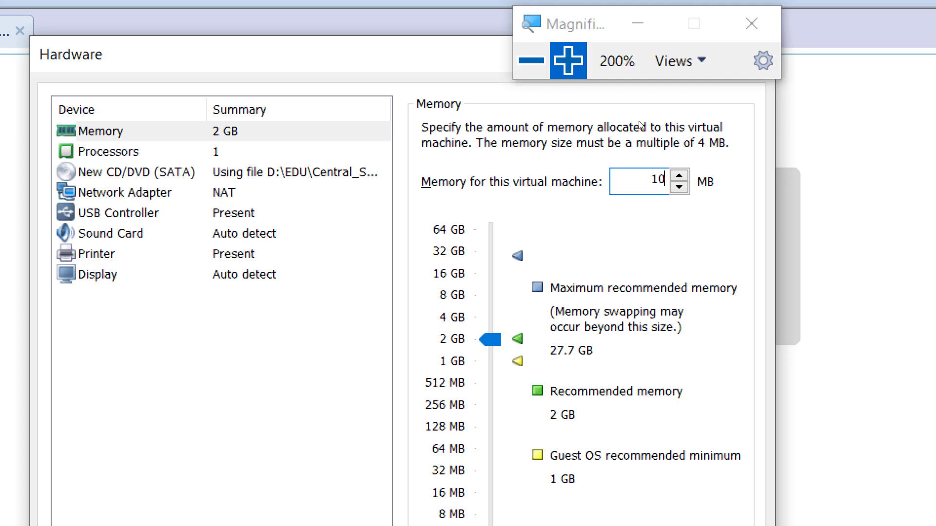
type("244")
left_click(239, 152)
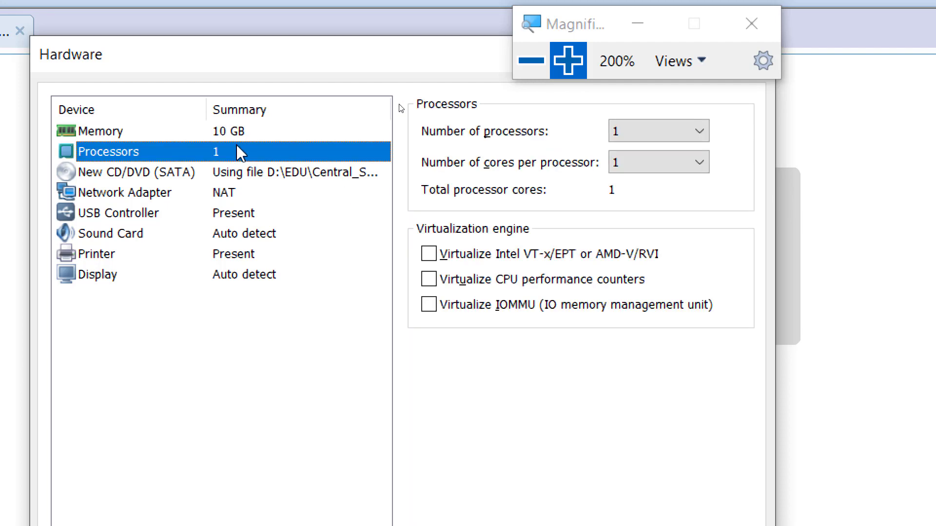
left_click(238, 132)
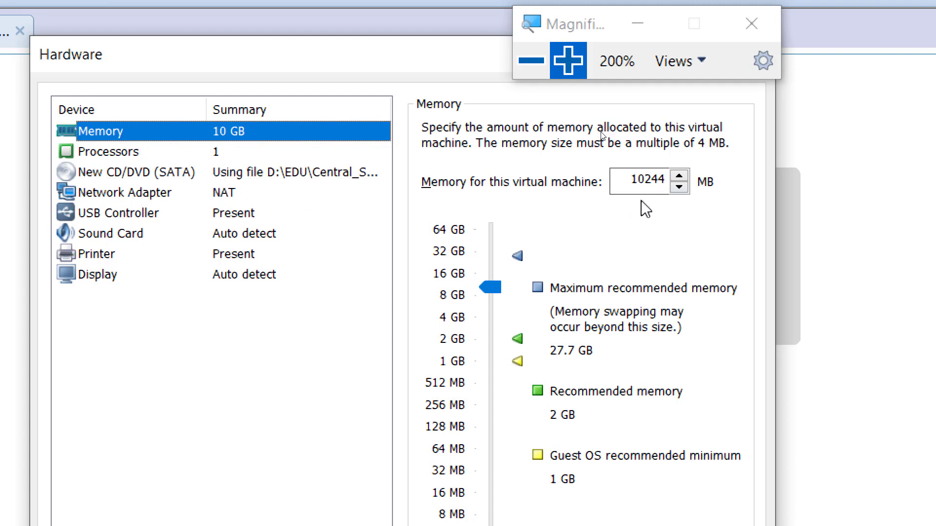
left_click(213, 157)
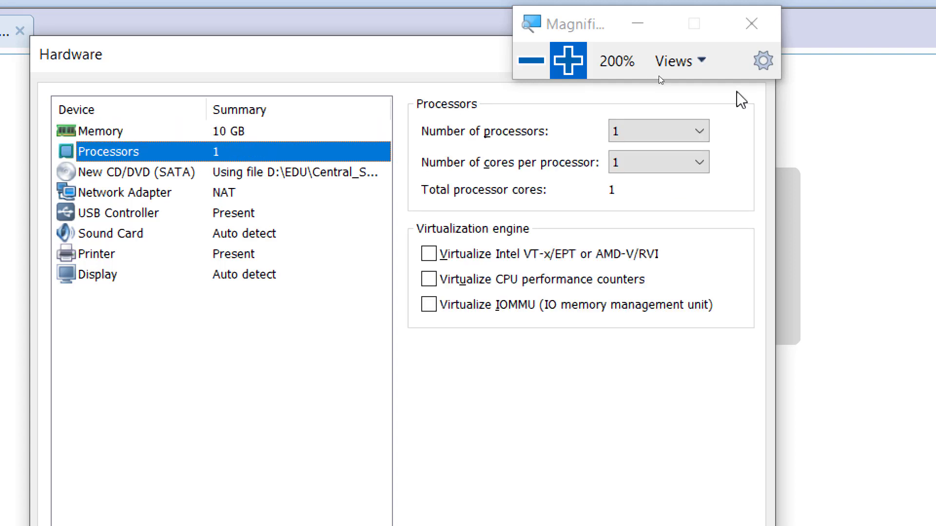
Choose 2 processors and 1 core per processor, replacing an earlier 2-core selection
left_click_drag(595, 37, 522, 13)
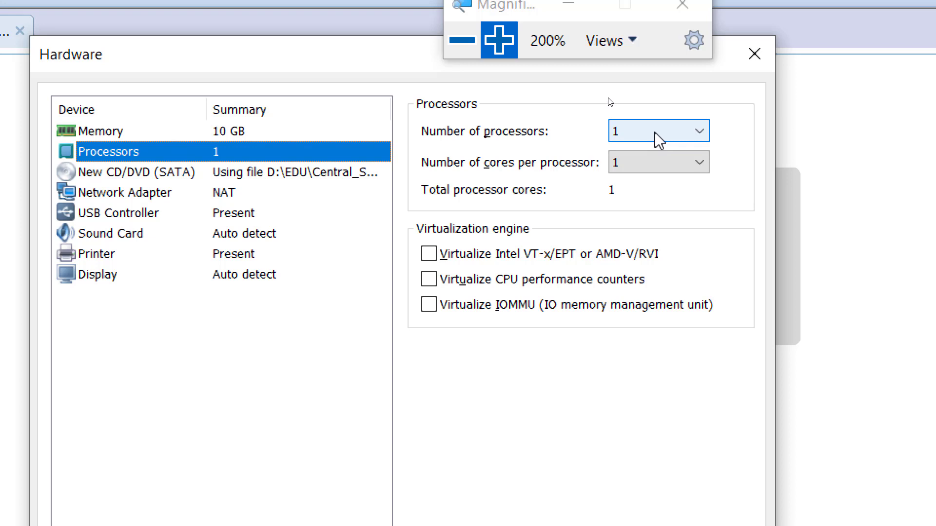
left_click(654, 172)
left_click(653, 196)
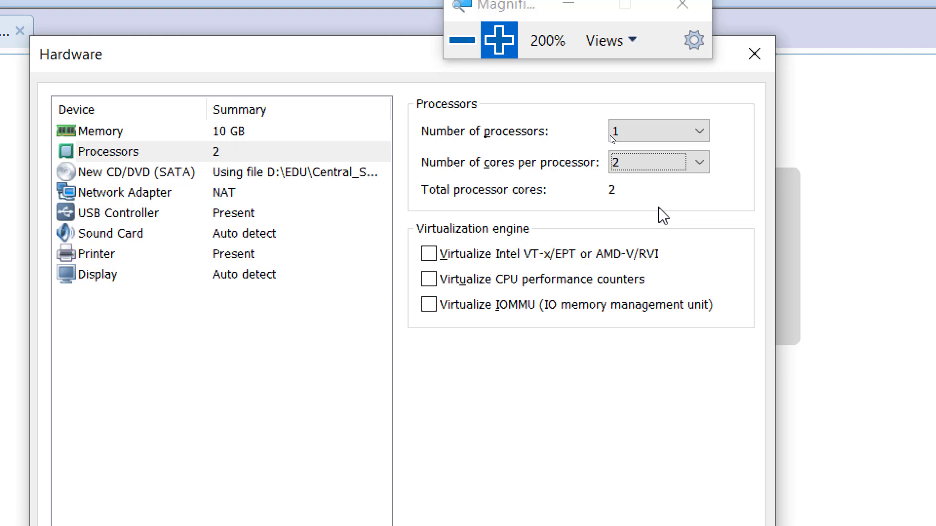
left_click(641, 133)
left_click(630, 164)
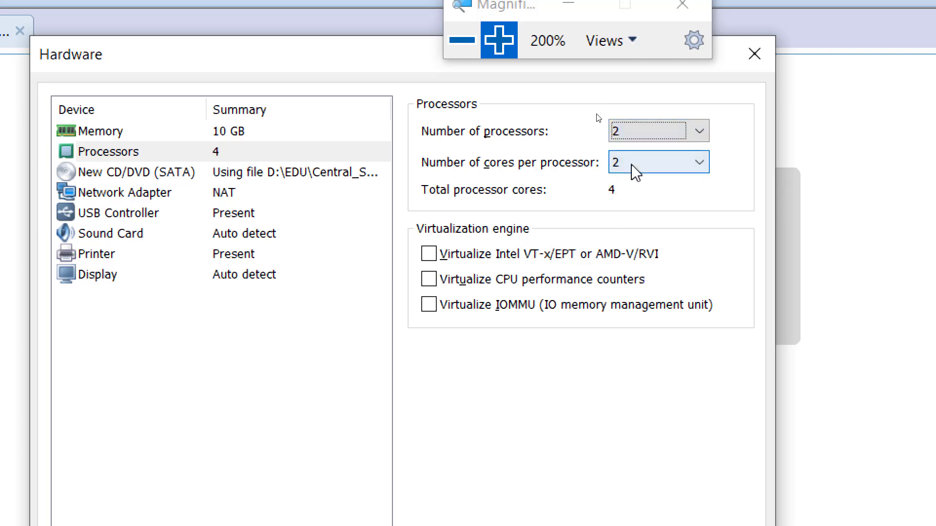
left_click(631, 165)
left_click(632, 182)
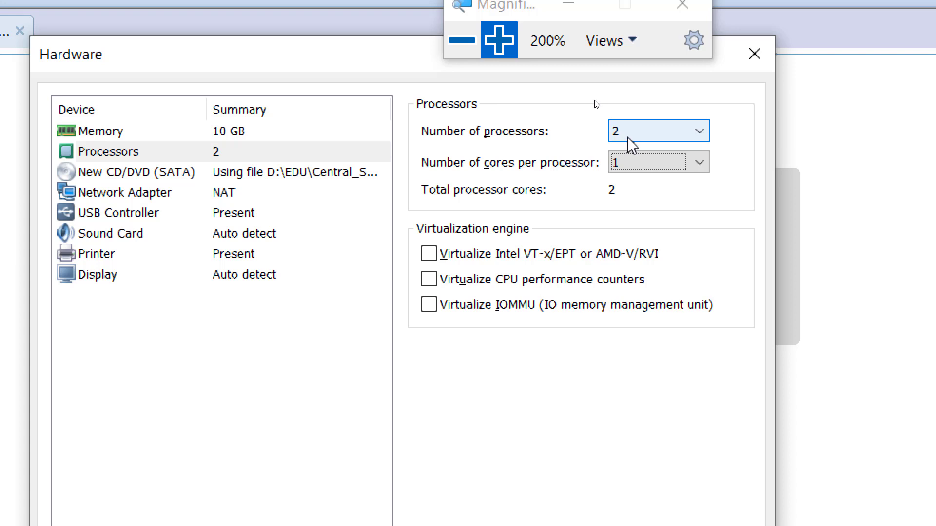
Briefly switch the processor count to 4, then return it to 2
left_click(643, 129)
left_click(641, 182)
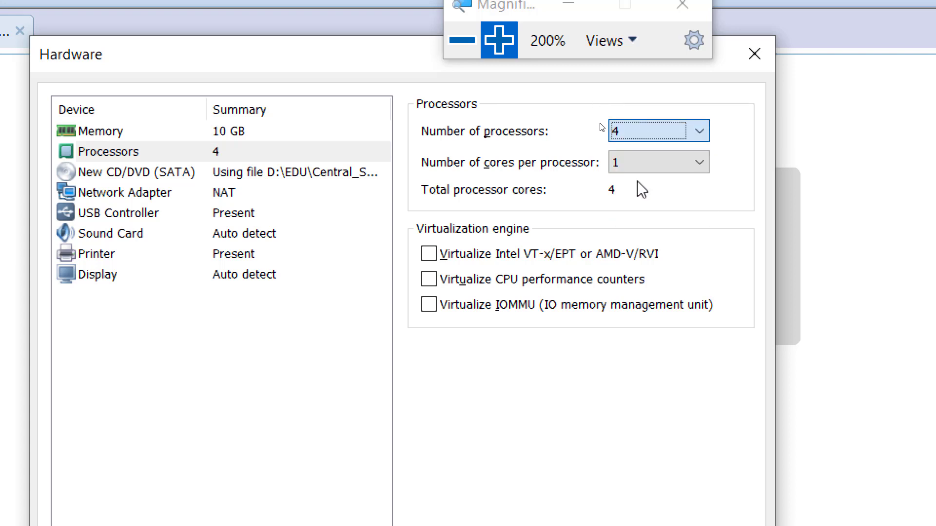
left_click(632, 131)
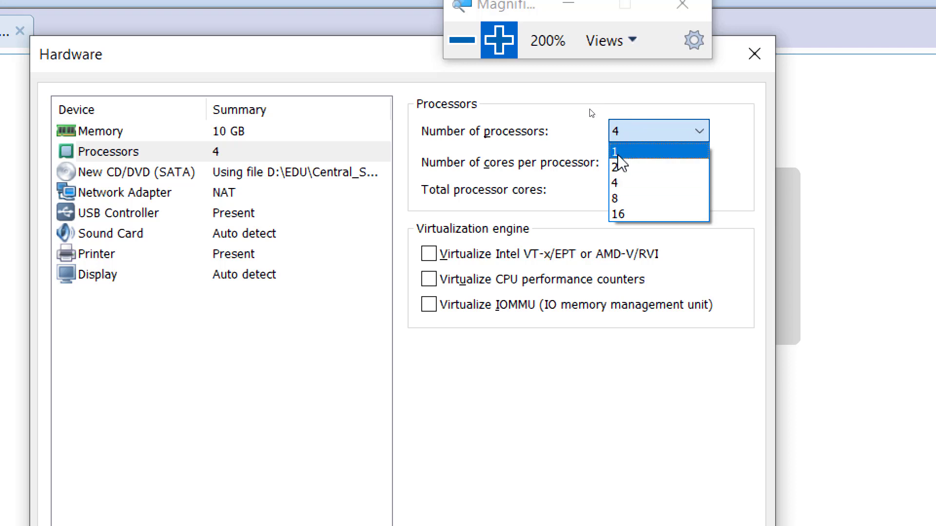
left_click(616, 167)
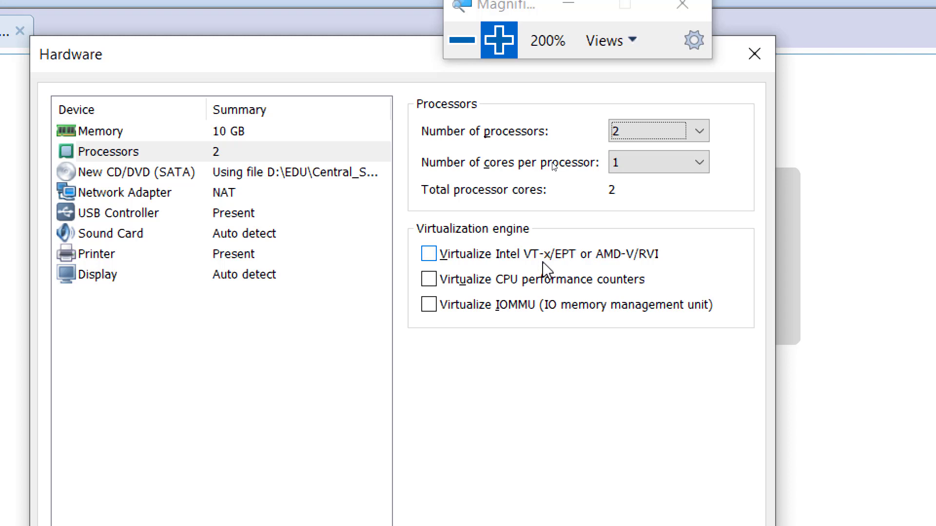
Tick Virtualize Intel VT-x/EPT or AMD-V/RVI under Virtualization engine
left_click(428, 255)
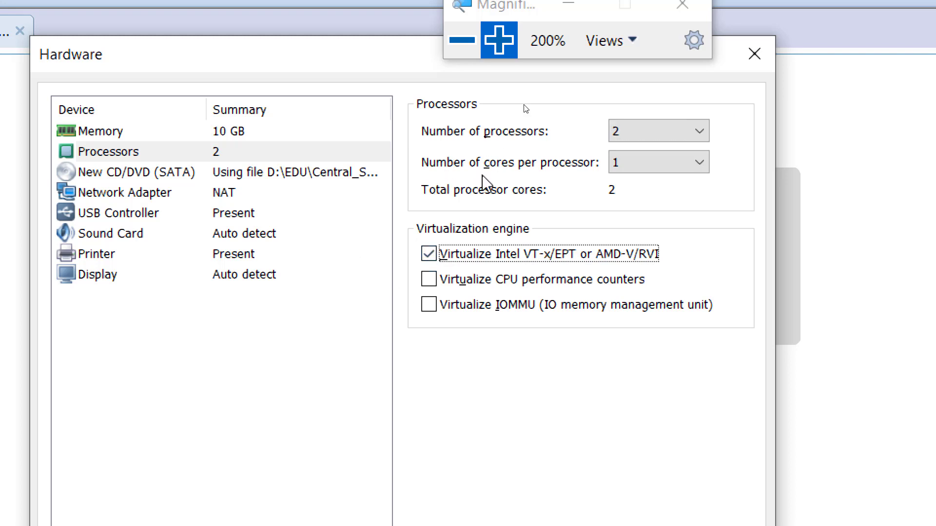
left_click(461, 40)
left_click(456, 48)
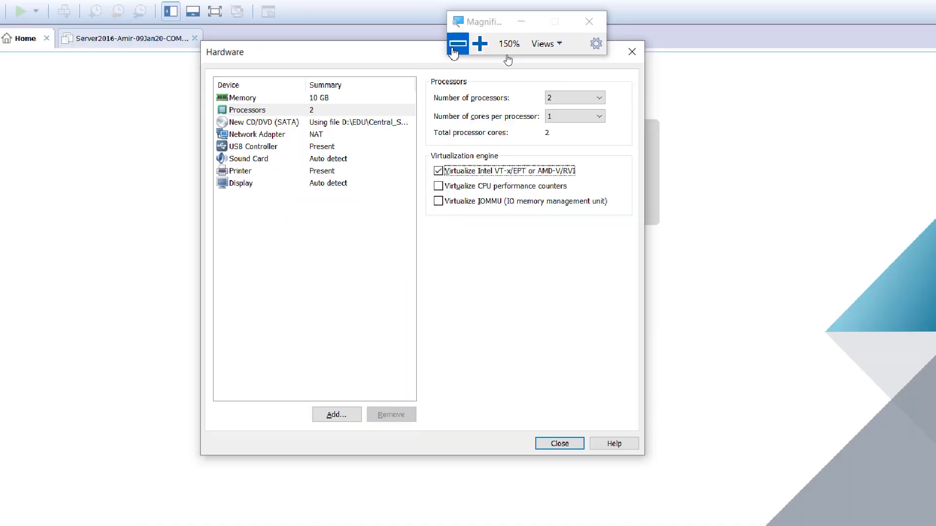
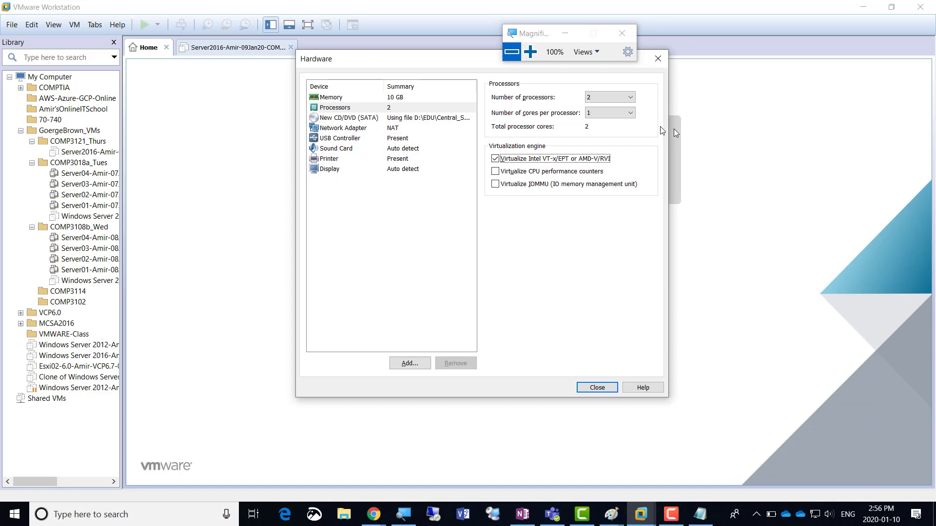
Show the Memory page of the new VM's hardware, currently 10 GB
left_click(532, 53)
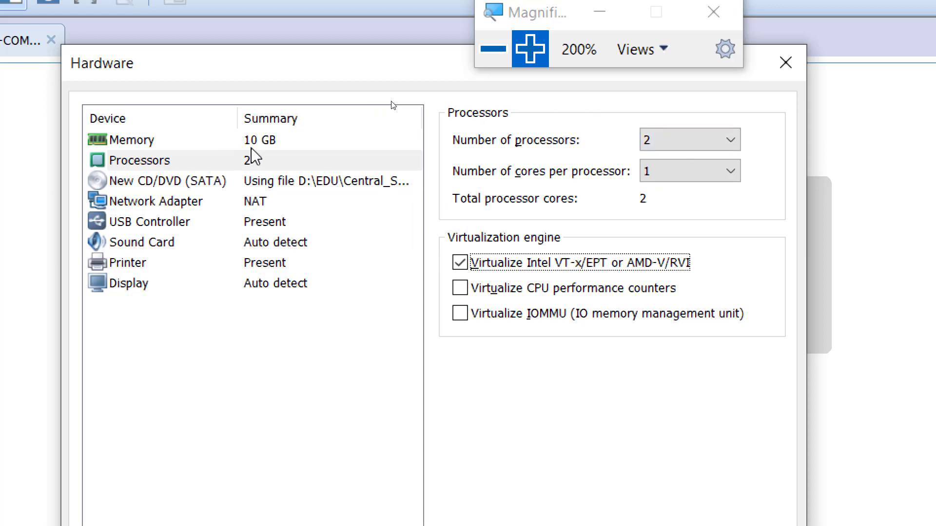
left_click(265, 152)
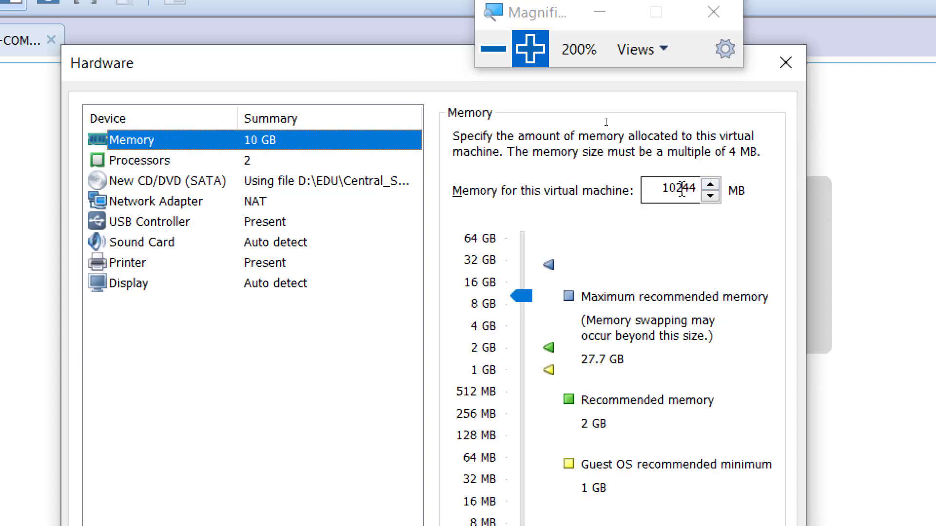
Cut the VM's memory from 10 GB to 6244 MB (about 6.1 GB)
left_click_drag(677, 189, 656, 189)
type("6")
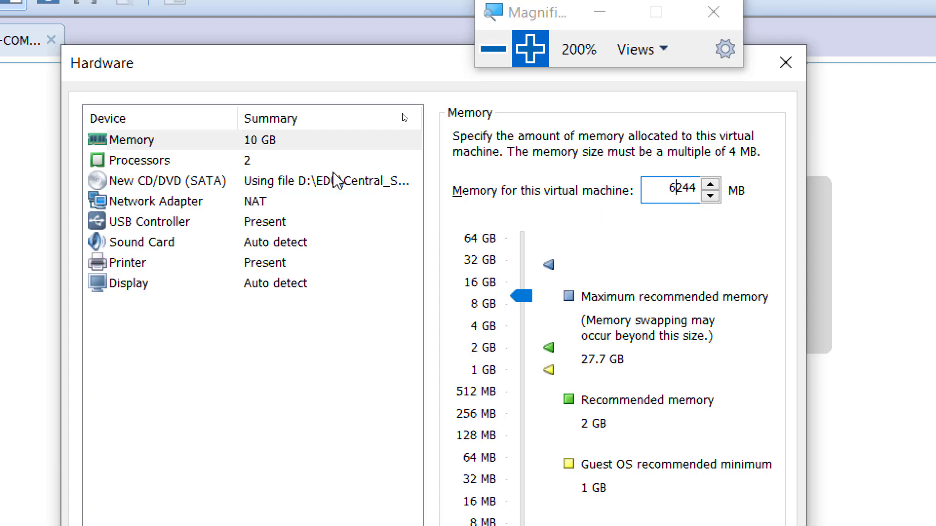
left_click(244, 165)
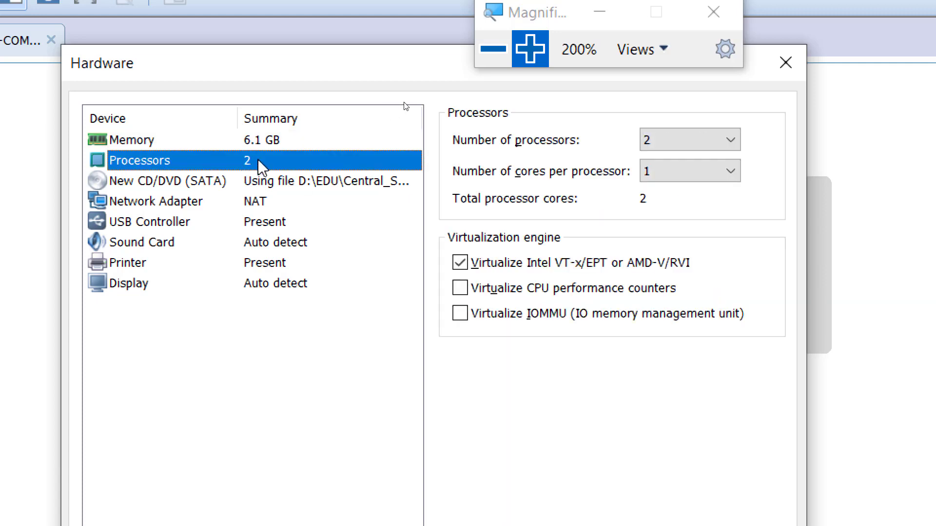
Recheck Memory and Processors, then view the Network Adapter settings set to NAT
left_click(276, 142)
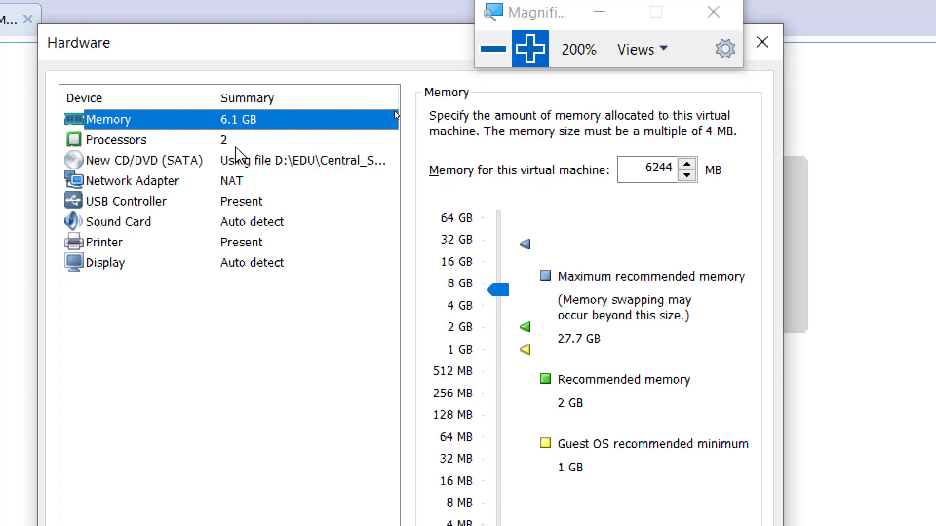
left_click(217, 140)
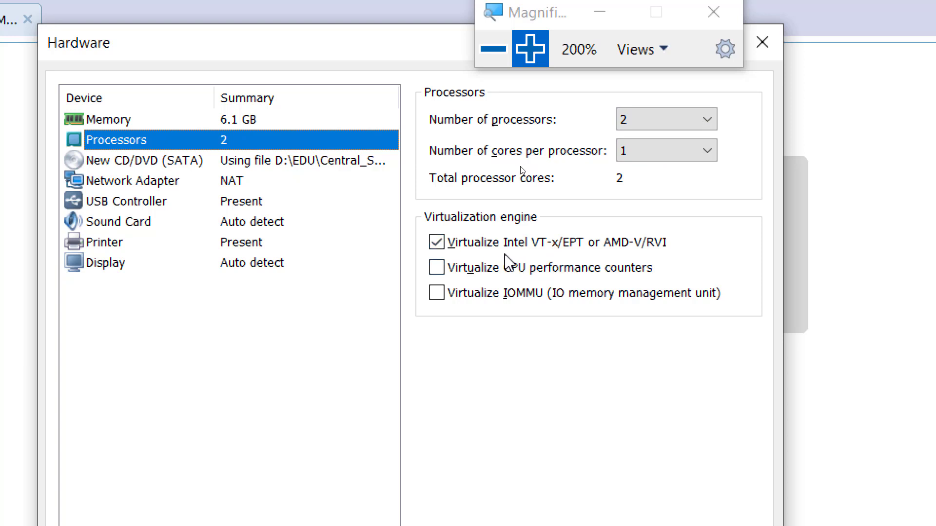
left_click(117, 187)
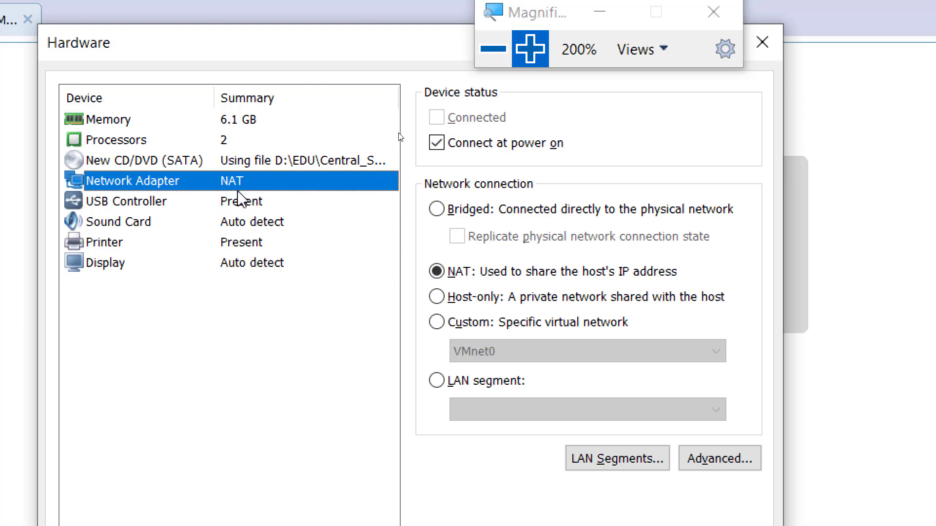
left_click(437, 208)
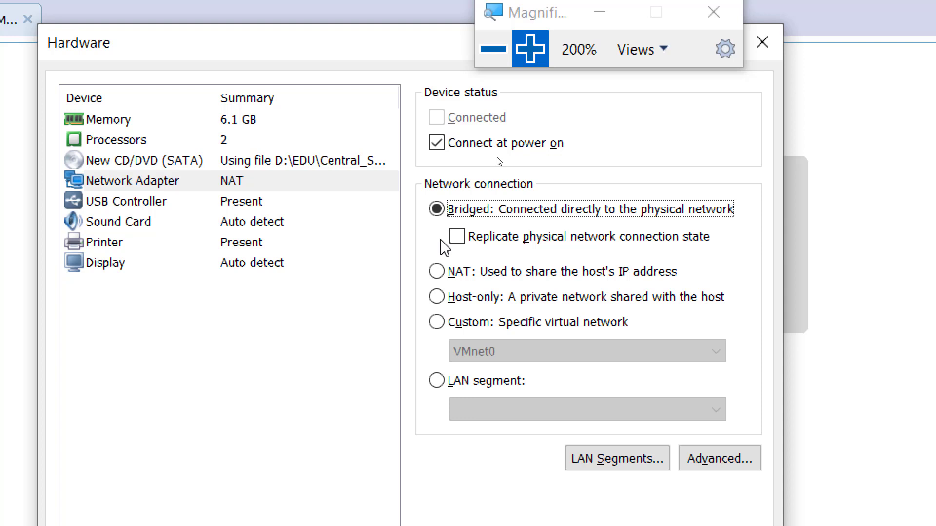
left_click(436, 271)
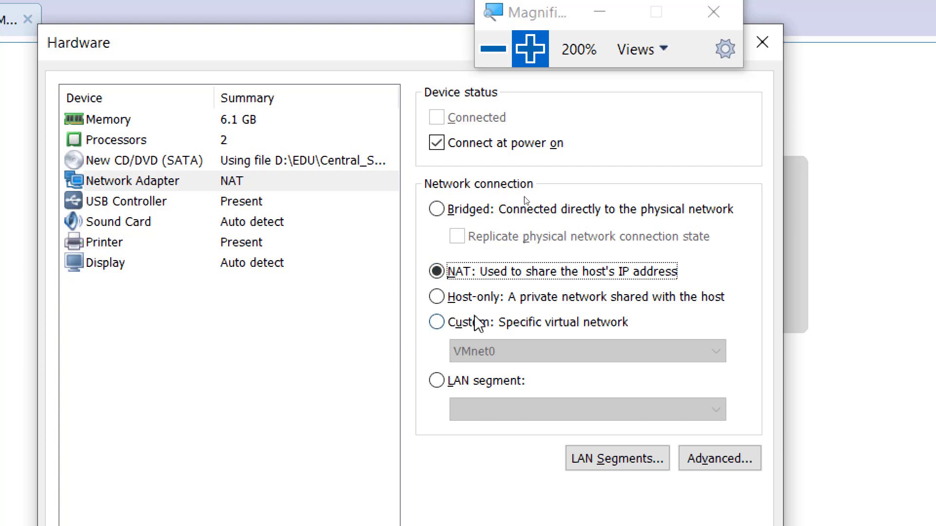
Switch the network adapter from NAT to the Custom virtual network VMnet0
left_click(469, 299)
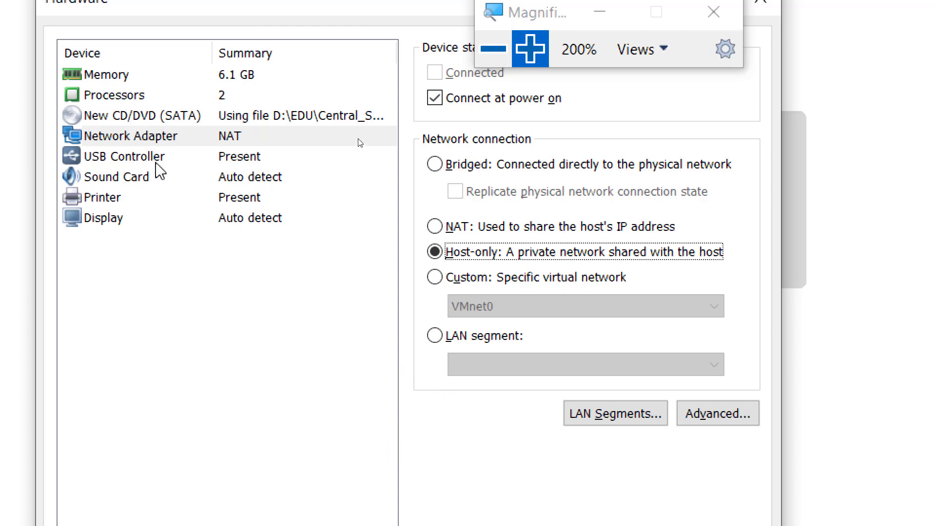
left_click(452, 282)
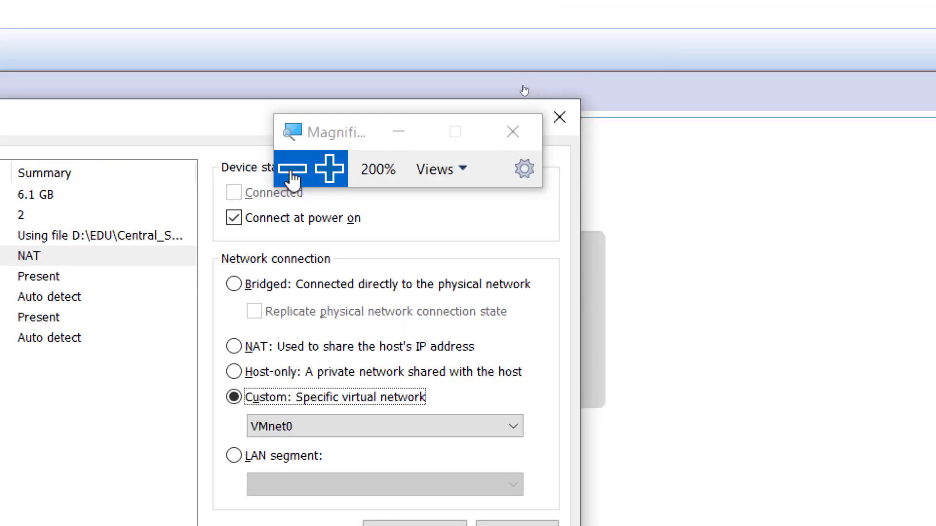
left_click(293, 170)
Search Google Images for 'cisco switch' in a new Chrome tab and copy a switch picture
mouse_move(373, 517)
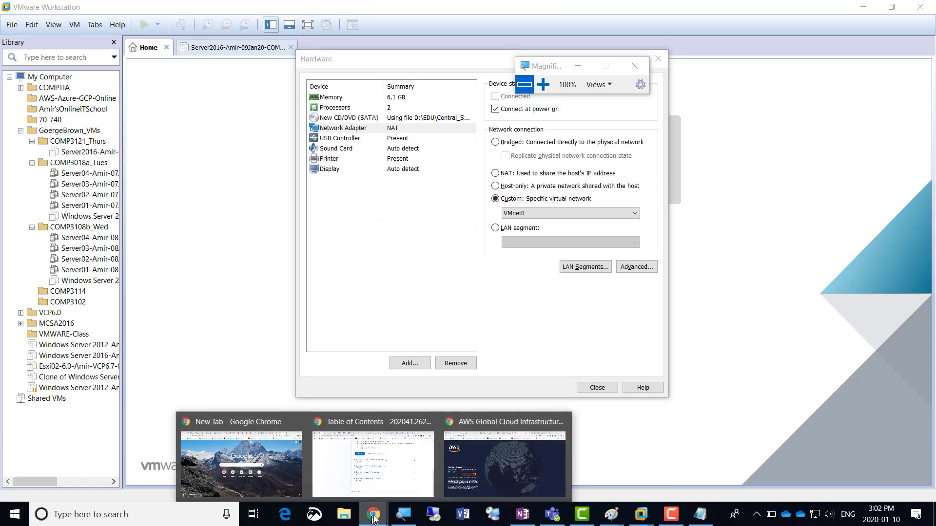
left_click(505, 460)
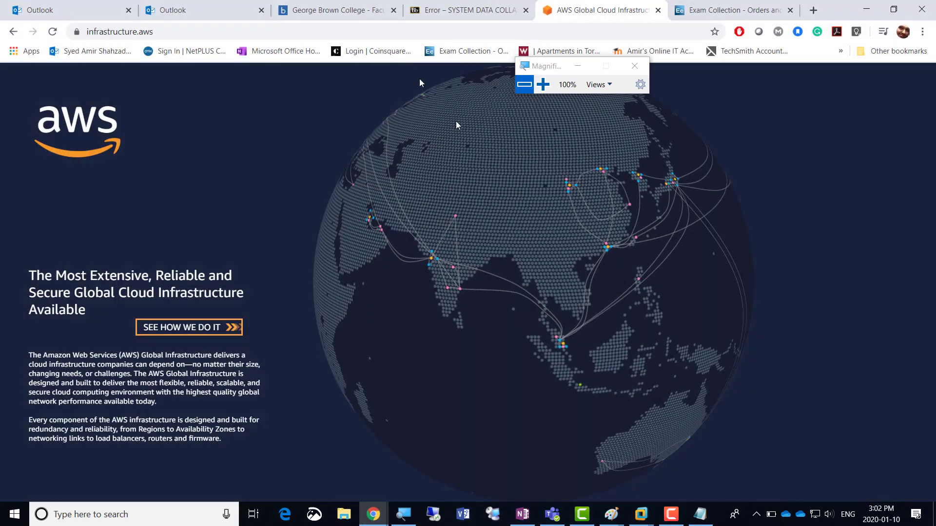
left_click(813, 10)
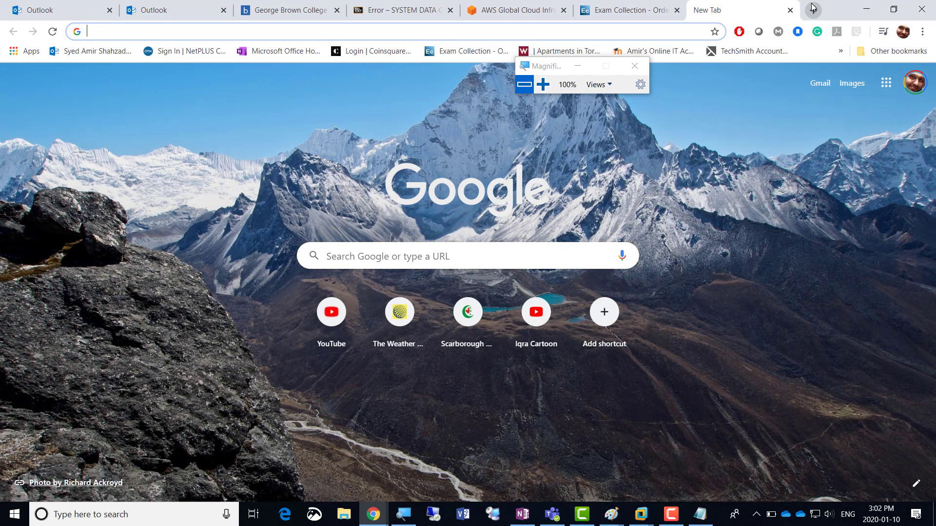
type("cisco swit")
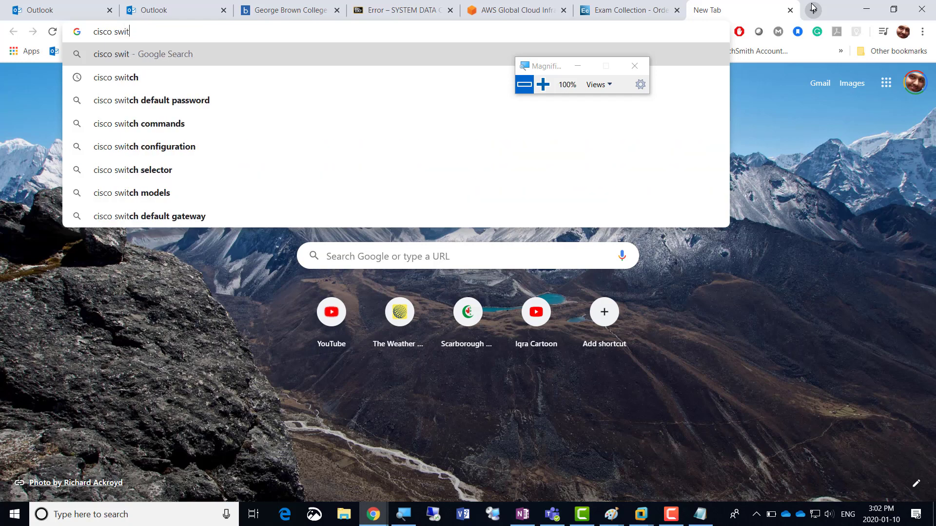
type("ch")
key("Return")
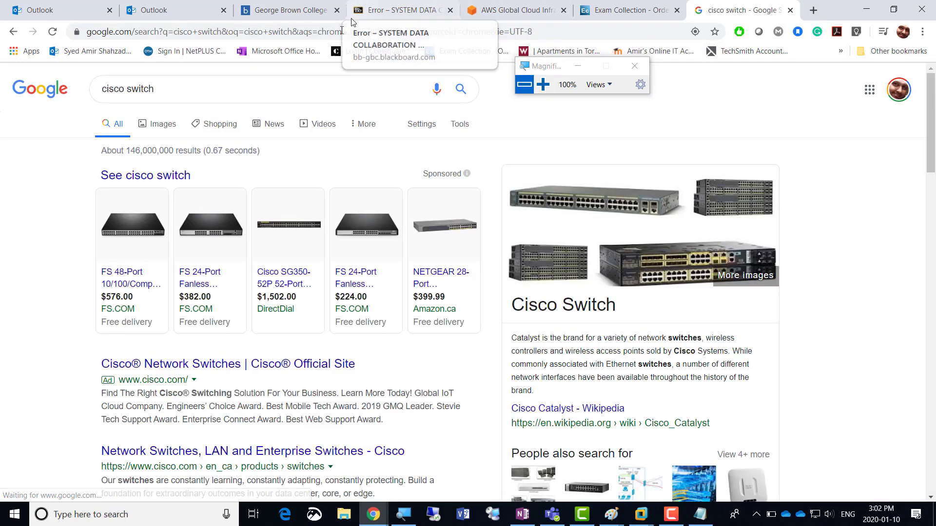
left_click(165, 126)
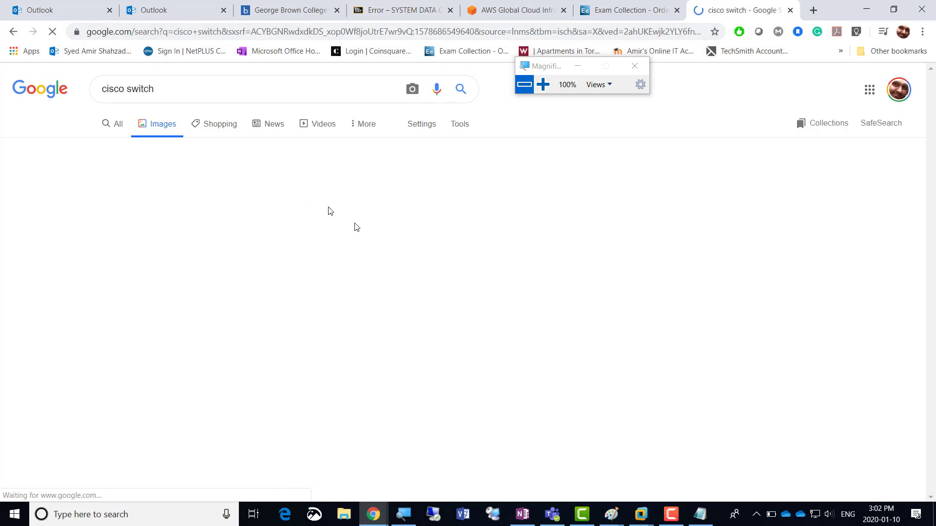
right_click(232, 447)
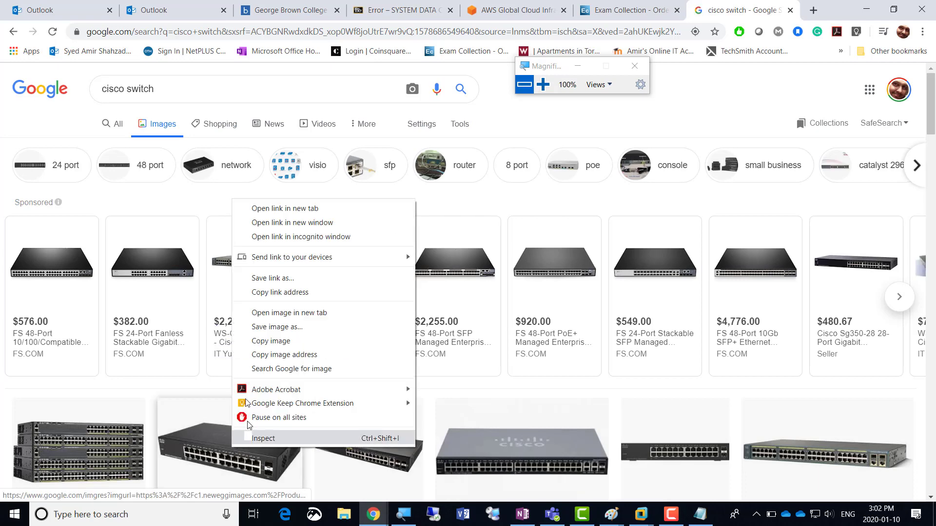
left_click(288, 341)
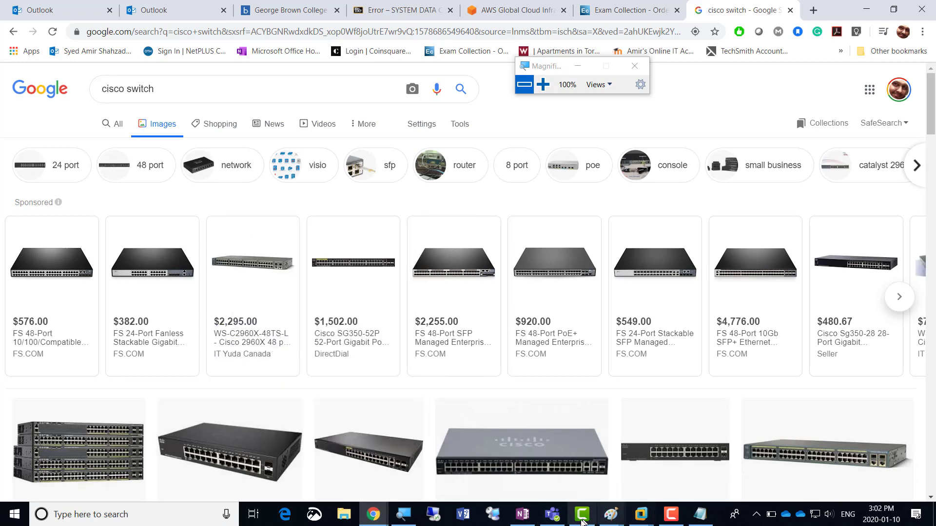
Paste the copied switch picture into Paint and move it to the canvas centre
mouse_move(611, 516)
left_click(539, 463)
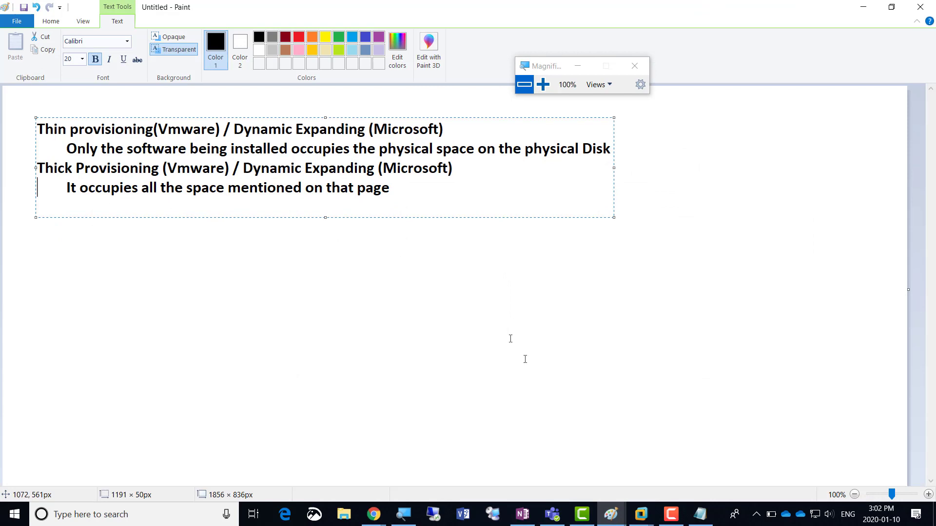
left_click(313, 310)
key("ctrl+v")
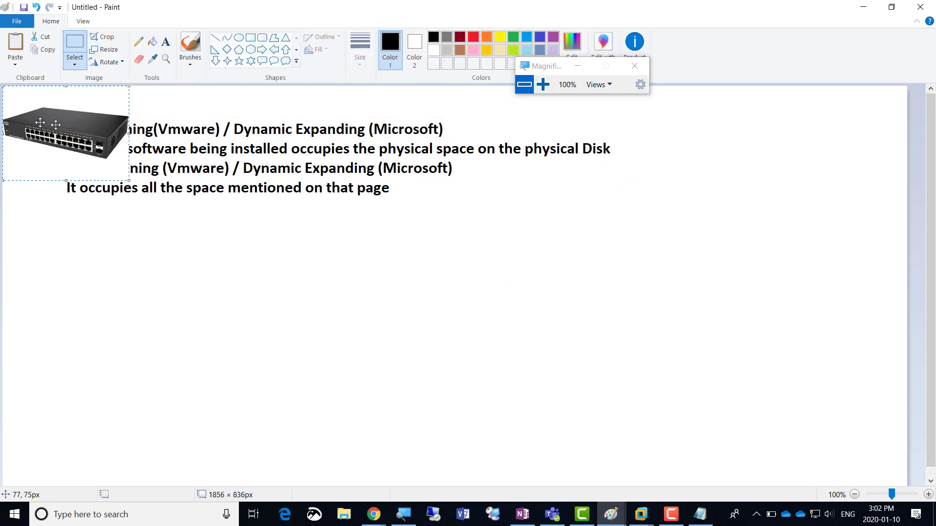
left_click_drag(56, 124, 411, 276)
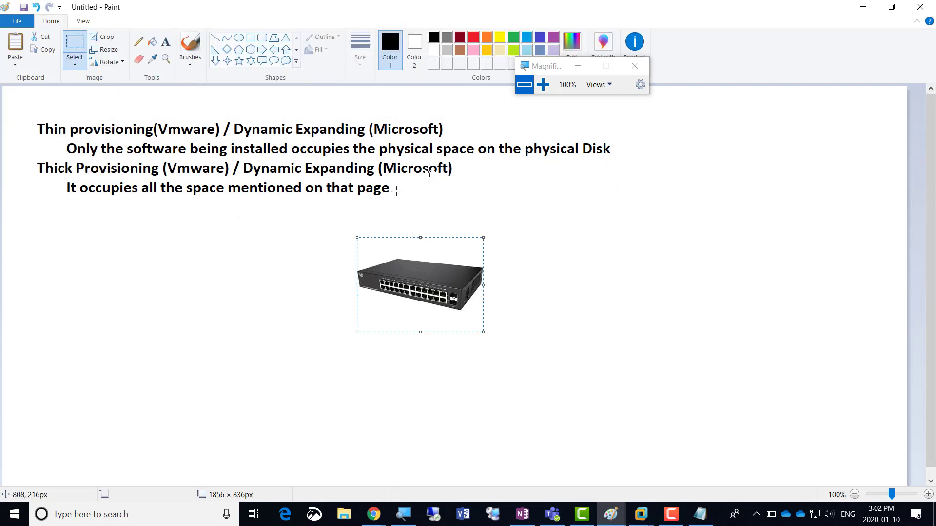
Draw six freehand pencil cable lines running from the switch's ports
left_click(138, 42)
left_click_drag(283, 337, 367, 291)
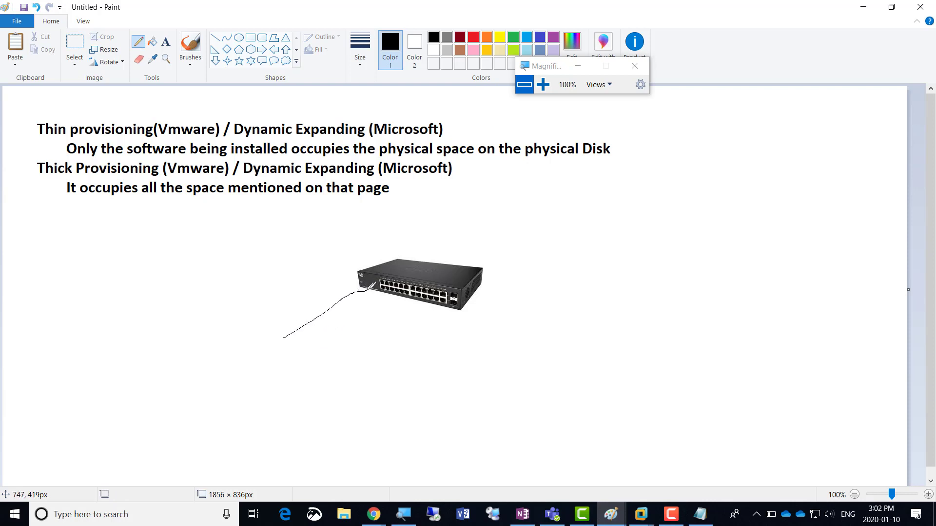
left_click_drag(337, 350, 381, 294)
left_click_drag(386, 340, 395, 296)
left_click_drag(456, 329, 445, 304)
left_click_drag(442, 347, 436, 304)
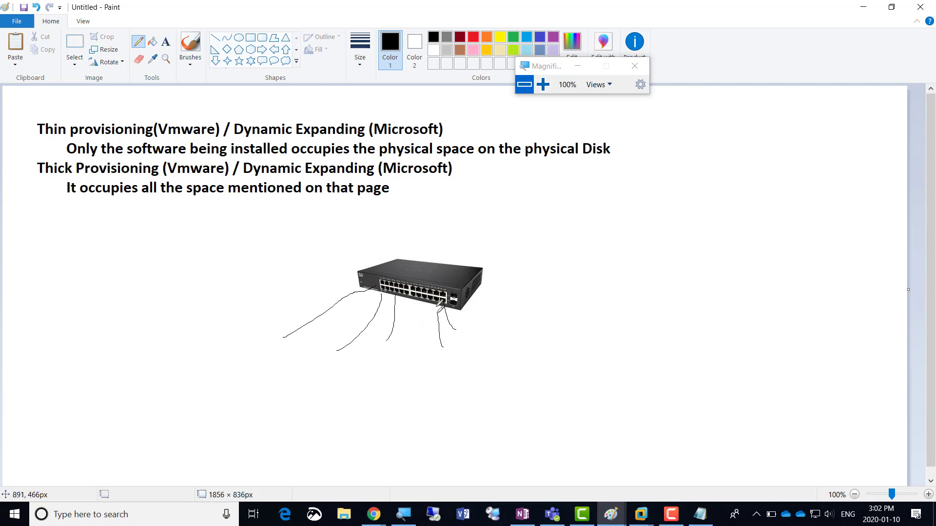
mouse_move(420, 343)
left_mouse_down()
mouse_move(423, 301)
mouse_move(414, 325)
left_mouse_up()
Add a final cable loop, then draw a red straight diagonal line across the switch
mouse_move(438, 291)
left_mouse_down()
mouse_move(398, 255)
mouse_move(388, 272)
mouse_move(434, 284)
left_mouse_up()
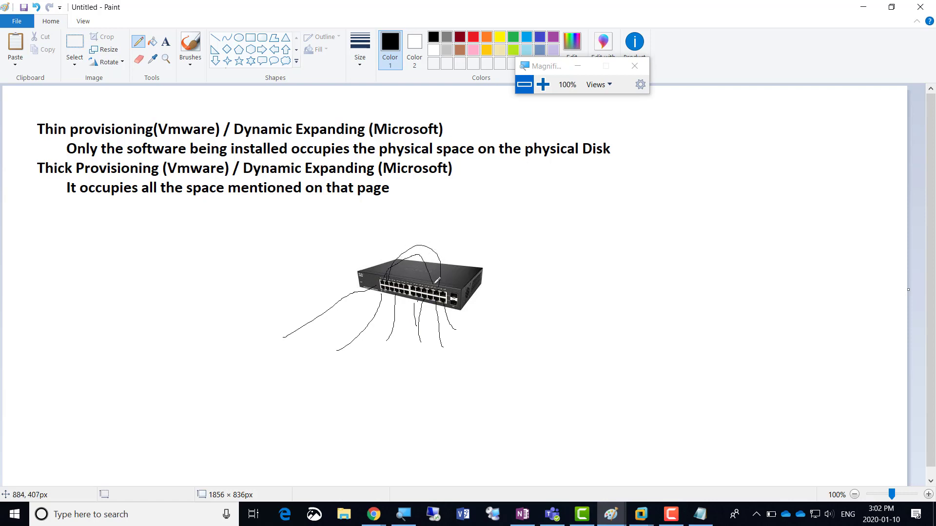
left_click(473, 38)
left_click(250, 38)
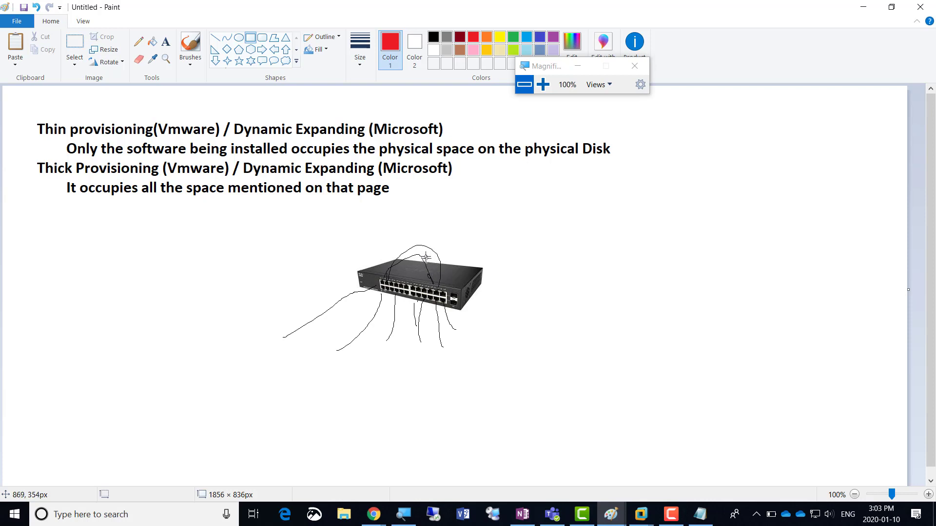
left_click_drag(422, 242, 401, 326)
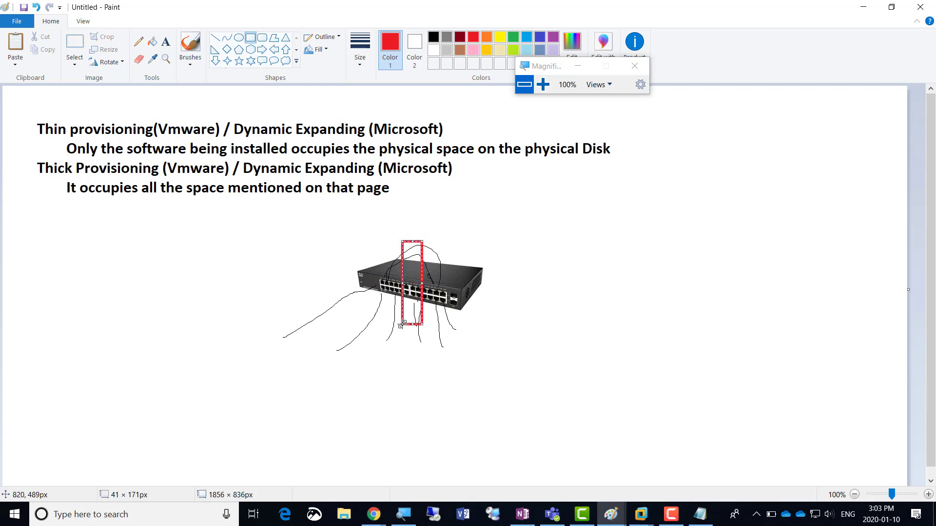
key("ctrl+z")
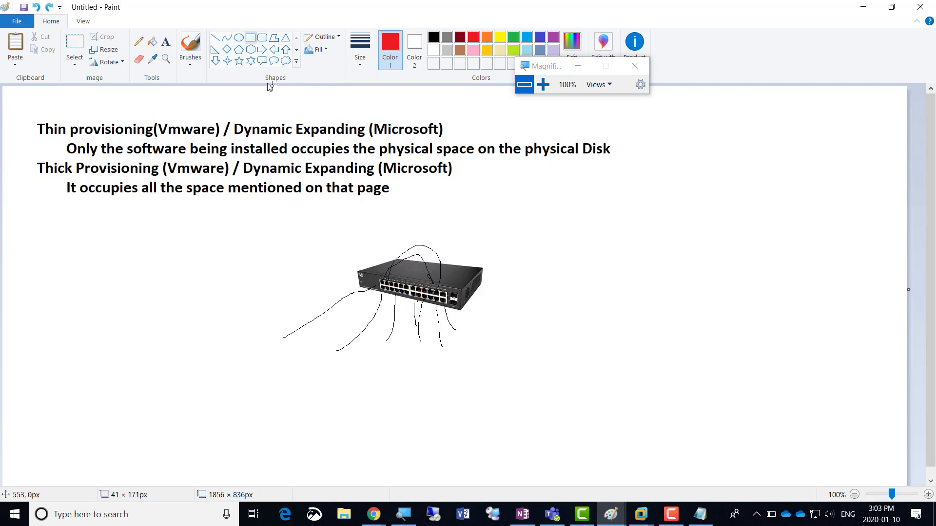
left_click(215, 38)
left_click_drag(424, 235, 397, 359)
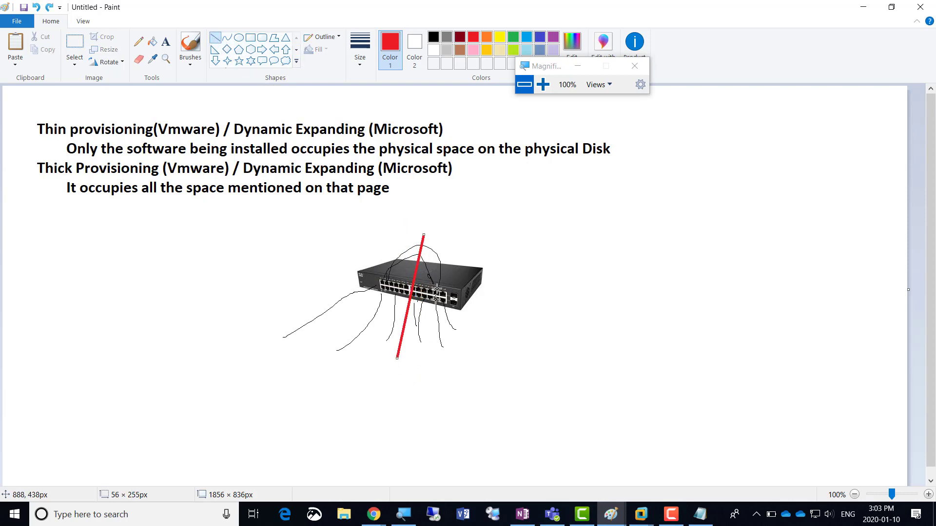
Hand-write red 'vlan3' and 'vlan2' labels on either side of the red line
left_click(138, 42)
mouse_move(442, 246)
left_mouse_down()
mouse_move(477, 242)
mouse_move(510, 219)
mouse_move(515, 228)
left_mouse_up()
mouse_move(354, 249)
left_mouse_down()
mouse_move(426, 225)
mouse_move(418, 229)
left_mouse_up()
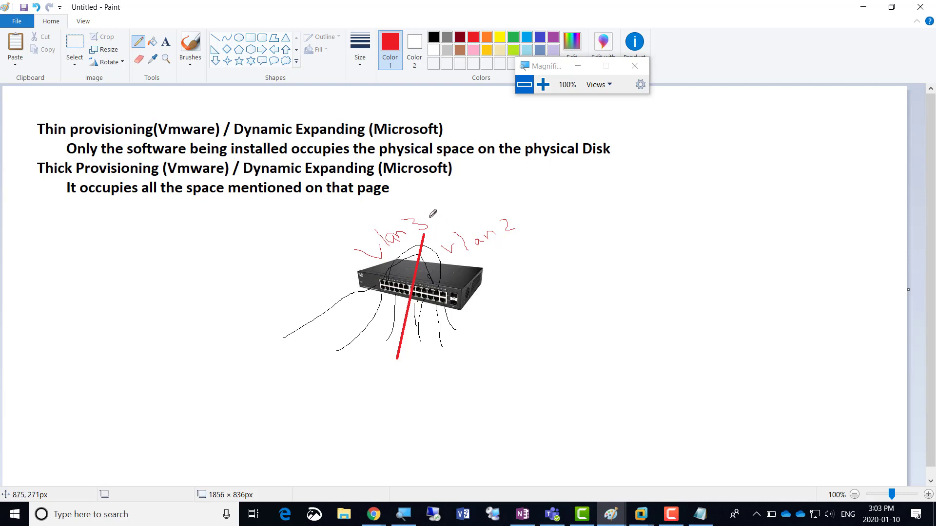
mouse_move(429, 215)
left_mouse_down()
mouse_move(467, 222)
mouse_move(440, 238)
left_mouse_up()
key("alt+Tab")
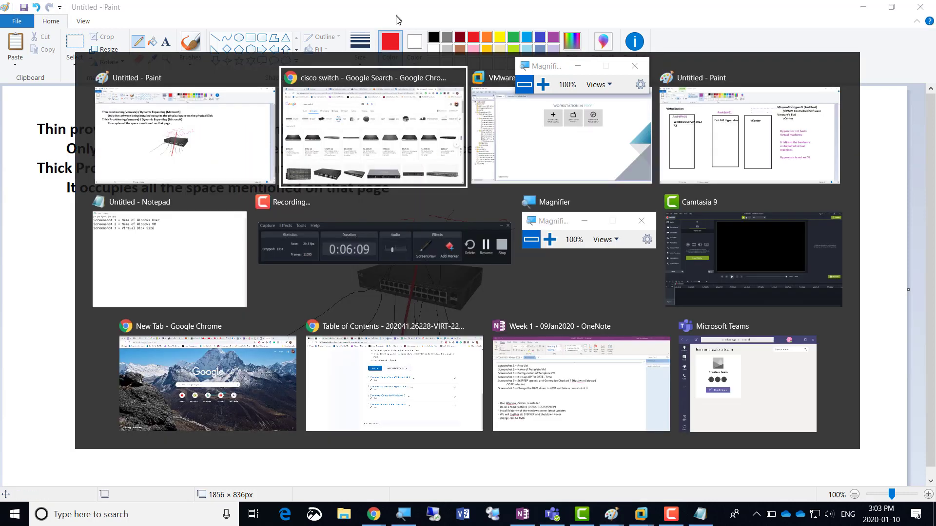
Return to VMware's hardware settings and magnify the screen to 250%
key("alt+Tab")
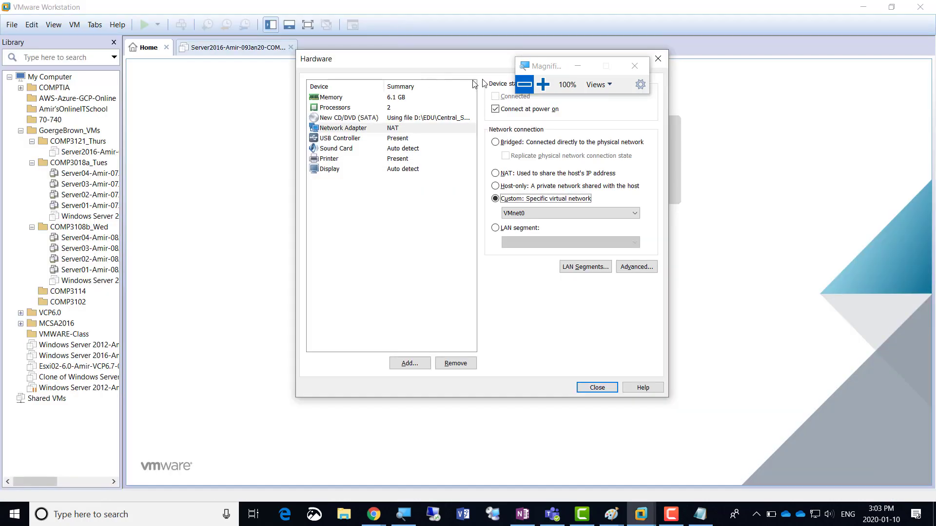
left_click(543, 85)
left_click(543, 87)
left_click(543, 86)
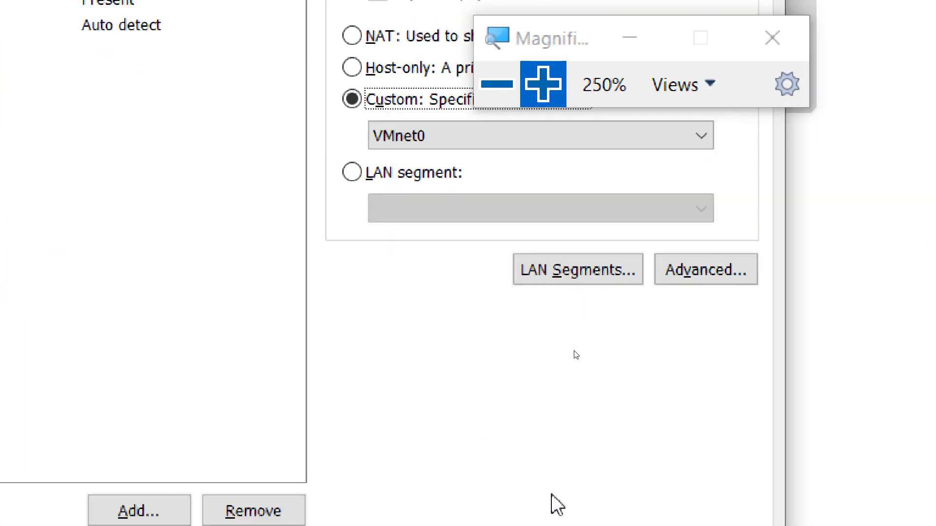
Try VMnet13 and VMnet12, then settle on VMnet15 as the adapter's custom network
left_click(702, 203)
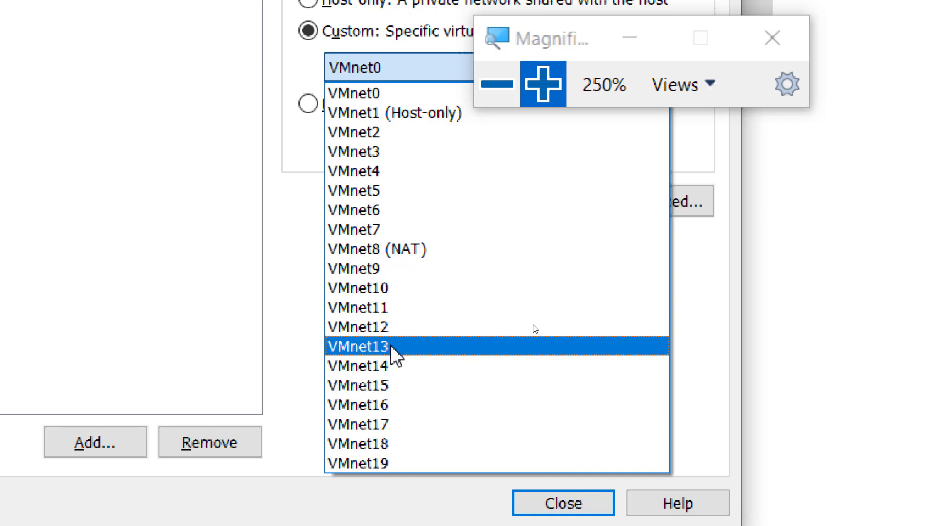
left_click(407, 348)
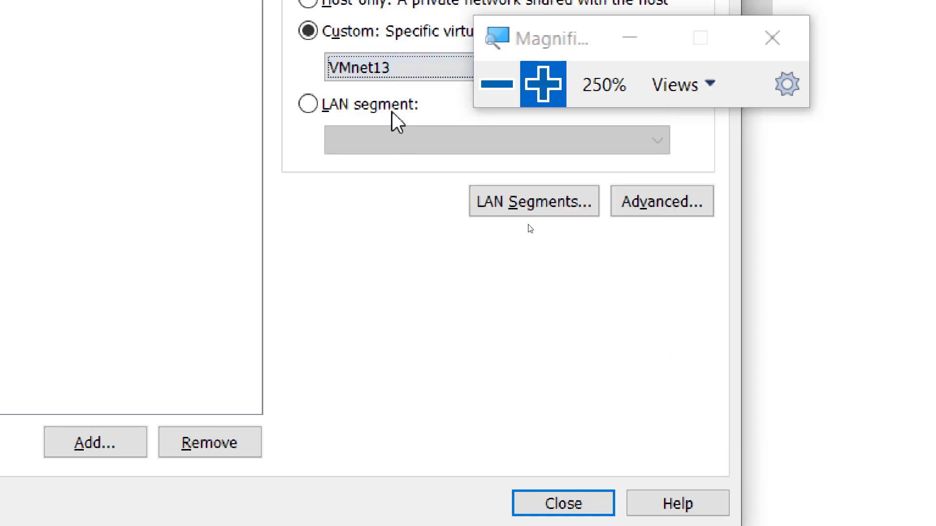
left_click(393, 68)
left_click(388, 332)
left_click(395, 67)
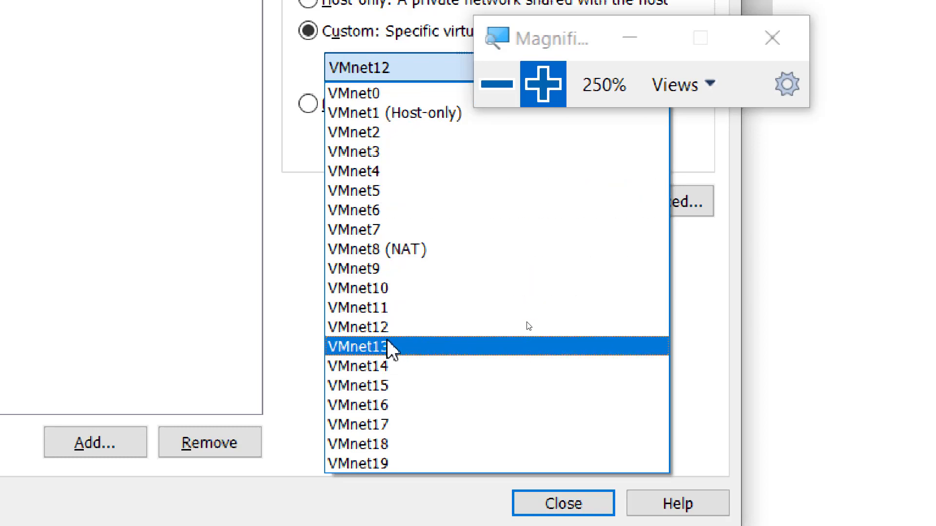
left_click(393, 348)
left_click(377, 90)
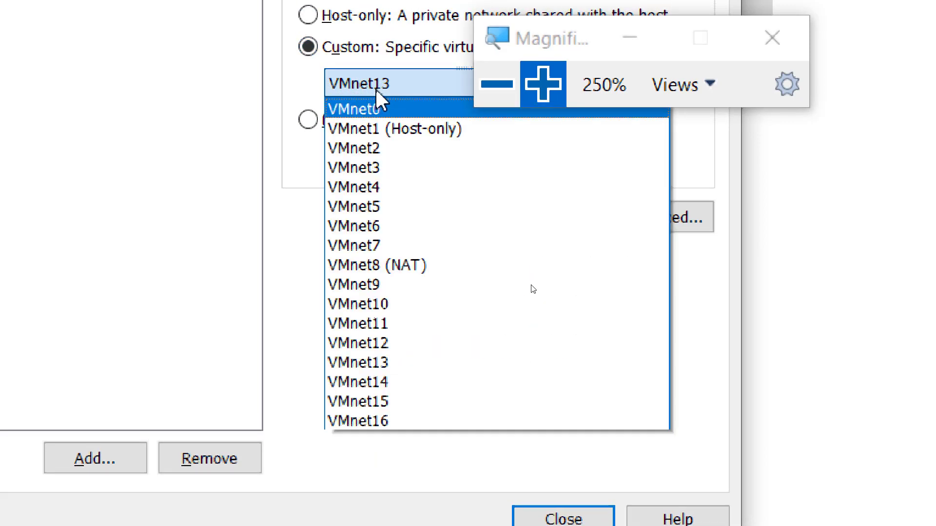
left_click(404, 344)
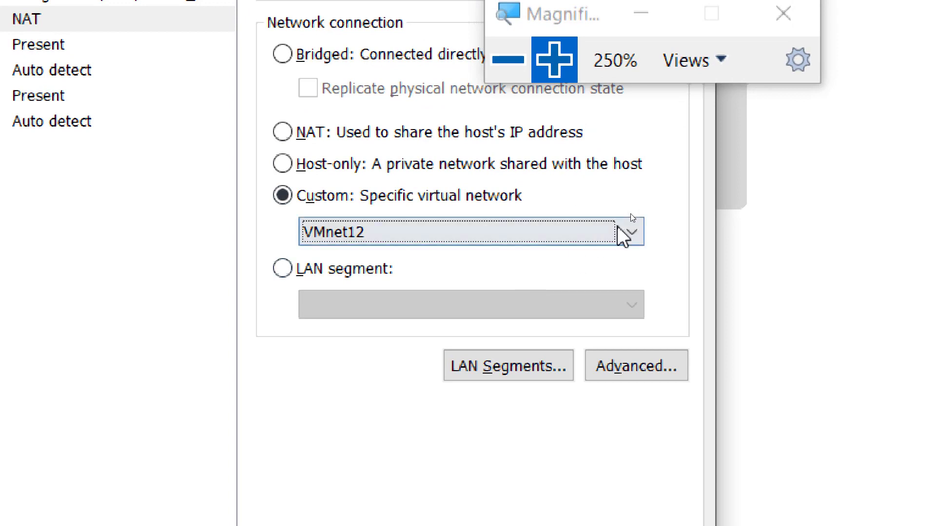
left_click(627, 232)
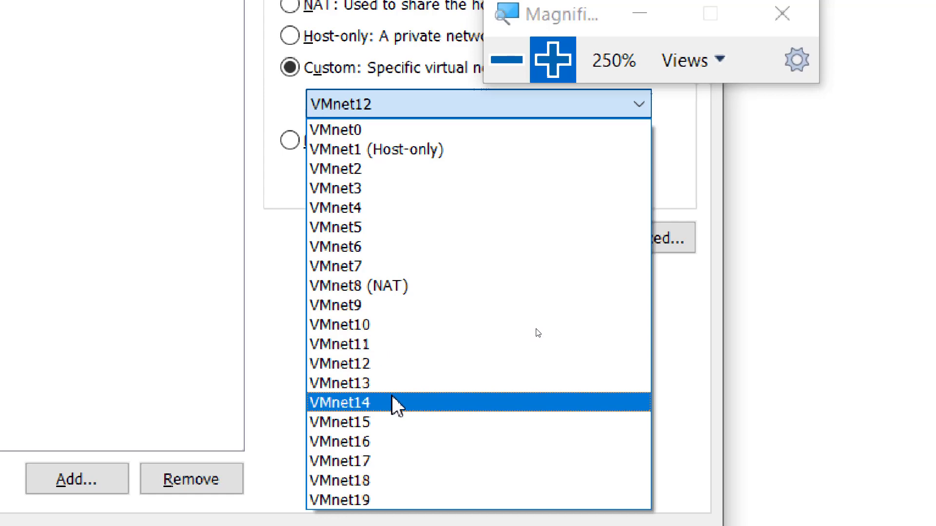
left_click(381, 425)
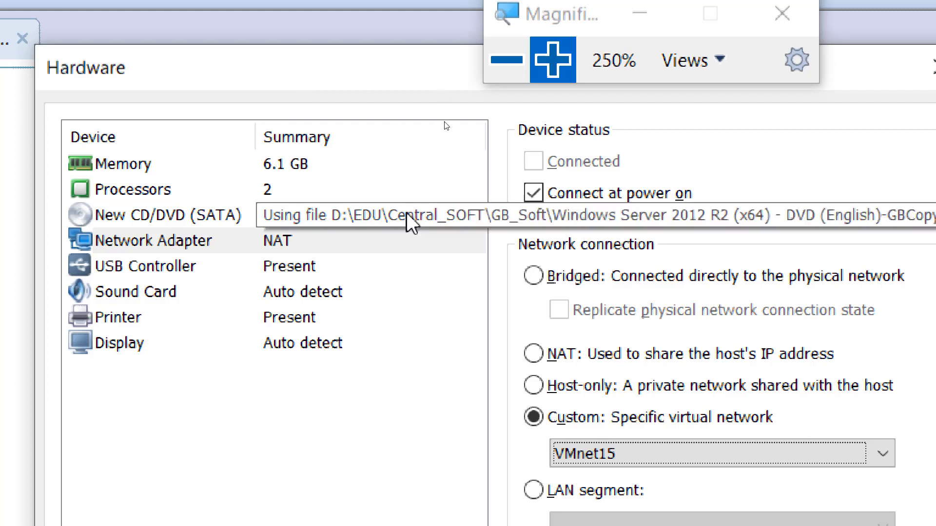
left_click(289, 248)
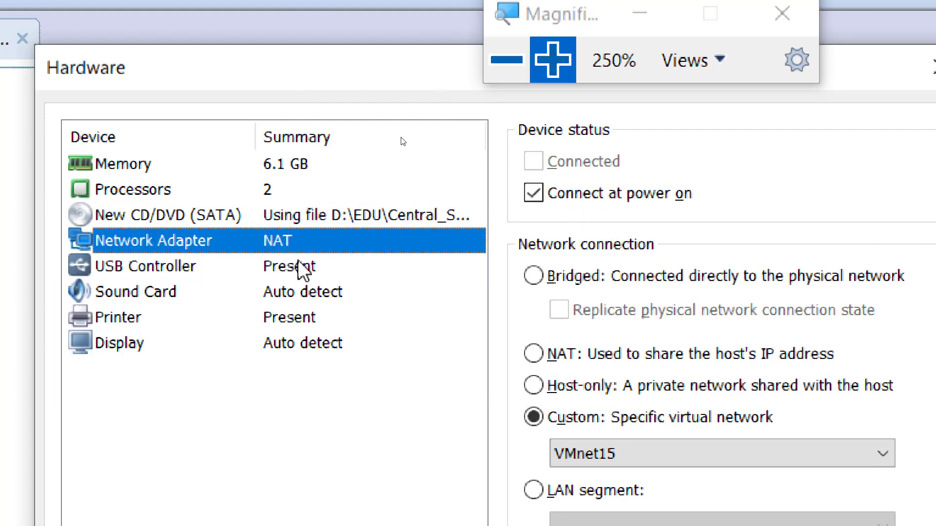
left_click(300, 266)
left_click(306, 249)
left_click(306, 265)
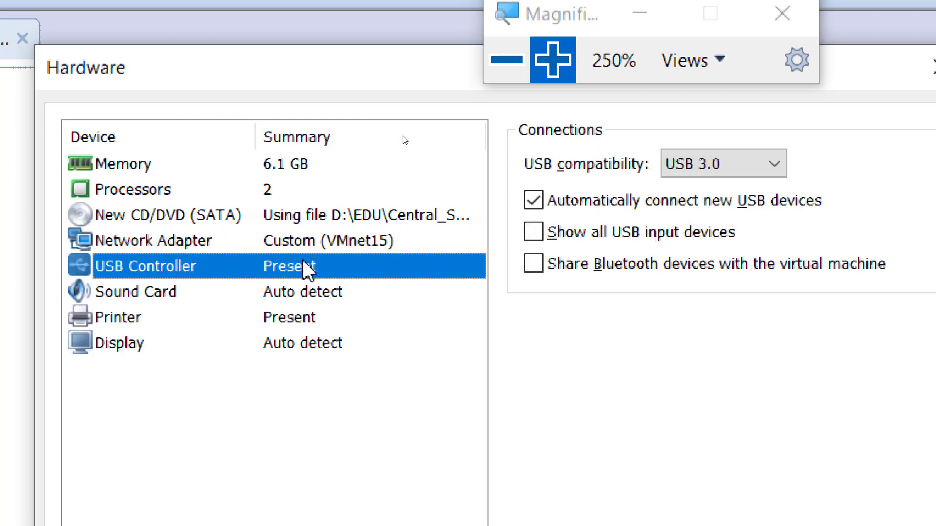
left_click(303, 241)
left_click(300, 319)
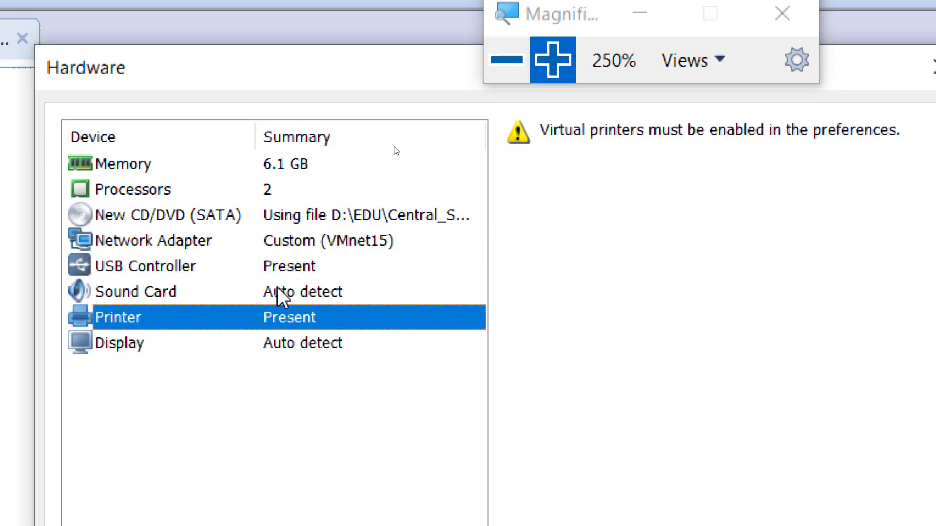
left_click(312, 295)
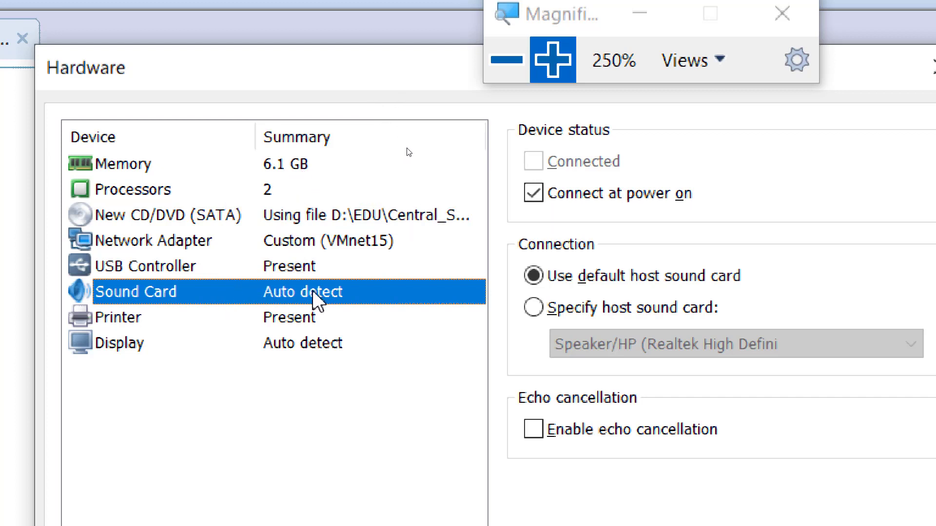
left_click(289, 241)
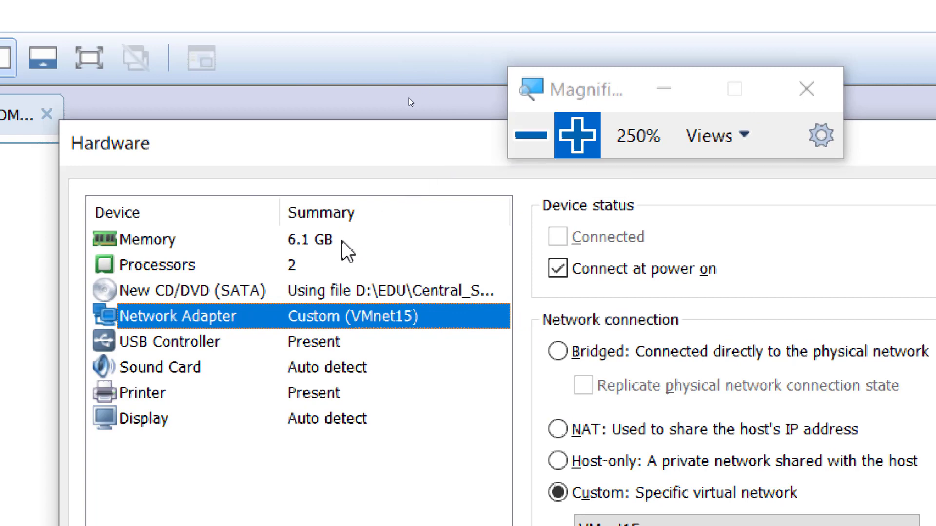
left_click_drag(555, 96, 533, 51)
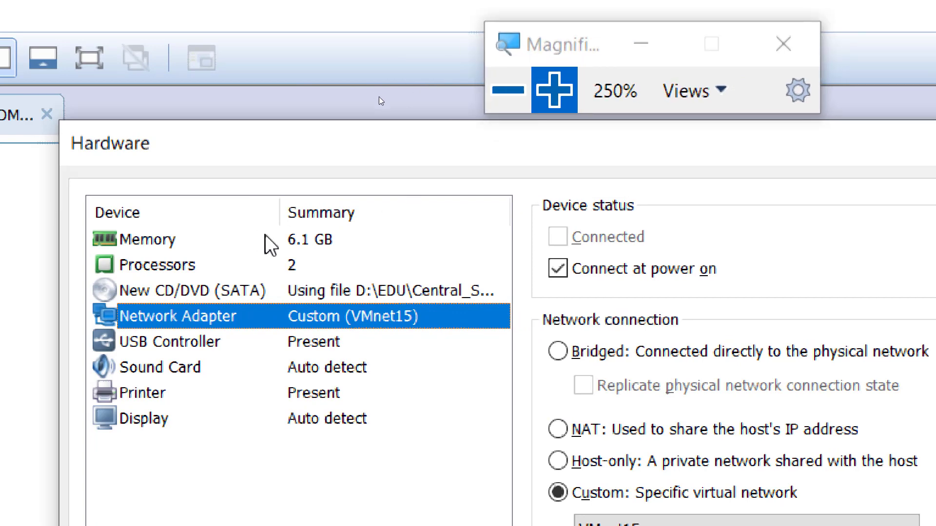
left_click(272, 242)
left_click(291, 270)
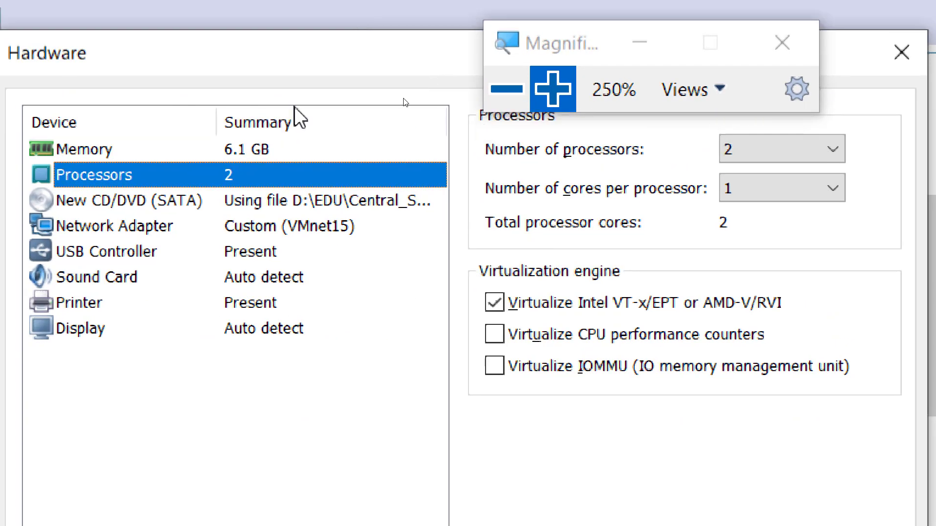
left_click(255, 166)
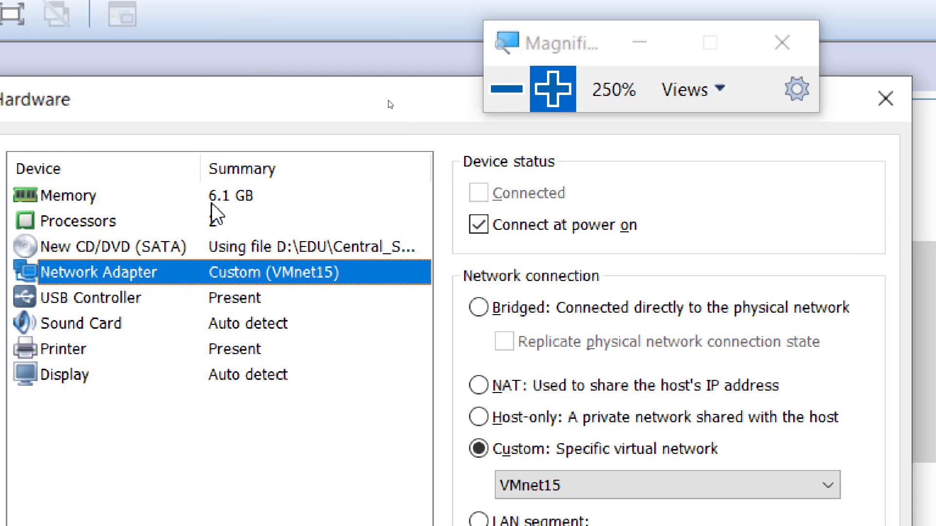
left_click(212, 205)
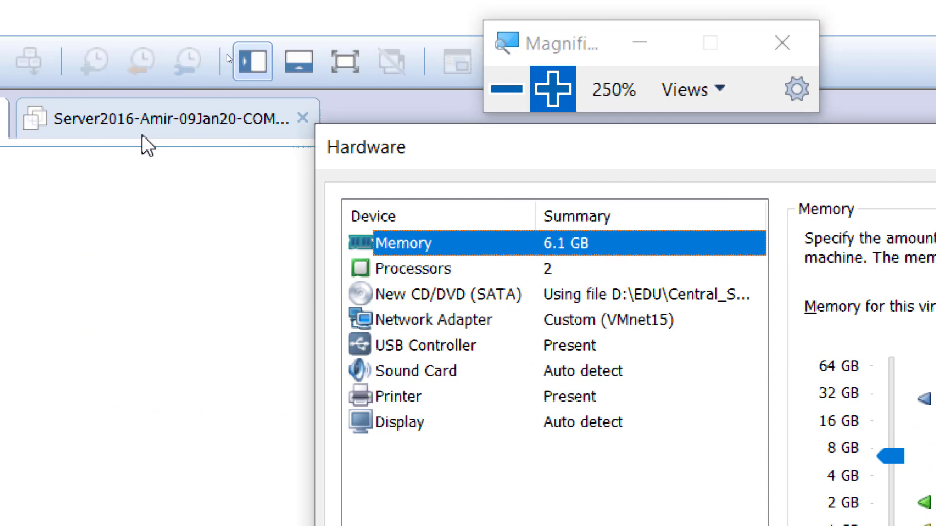
left_click_drag(440, 157, 375, 160)
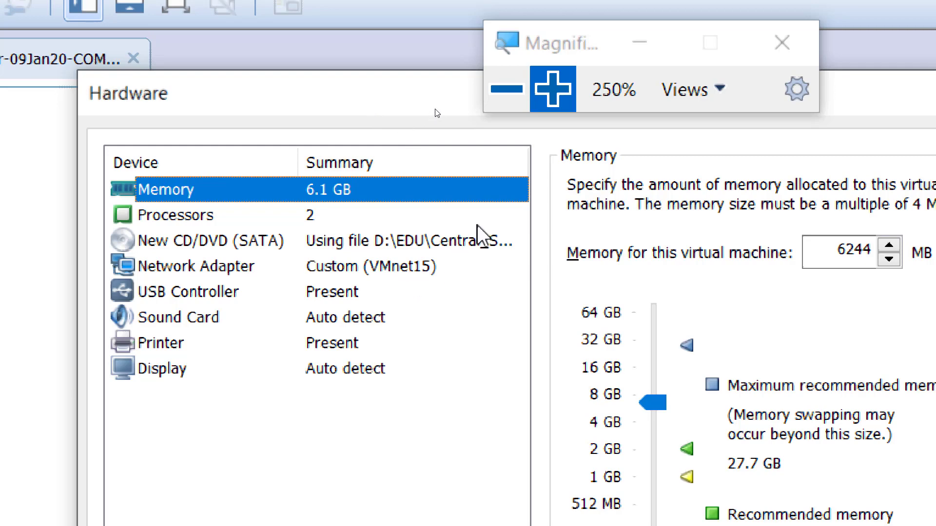
left_click(507, 90)
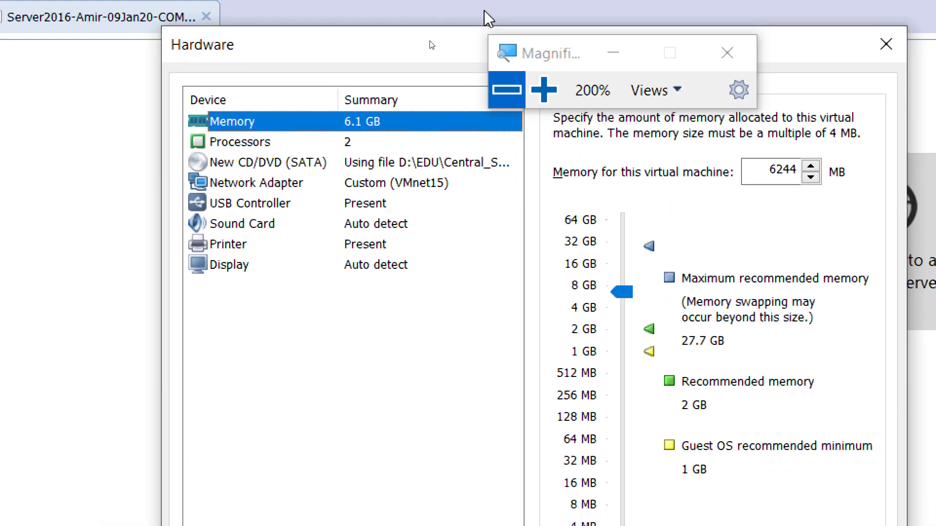
left_click(302, 177)
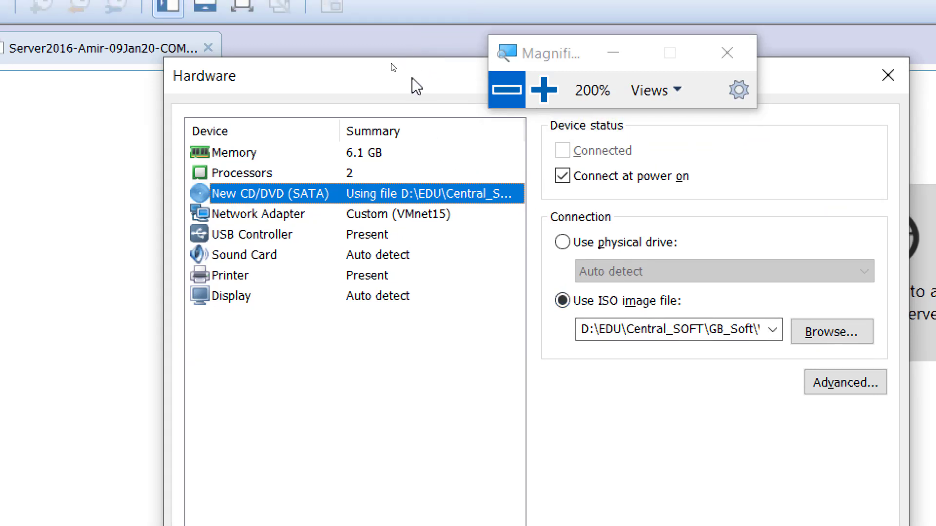
left_click(345, 152)
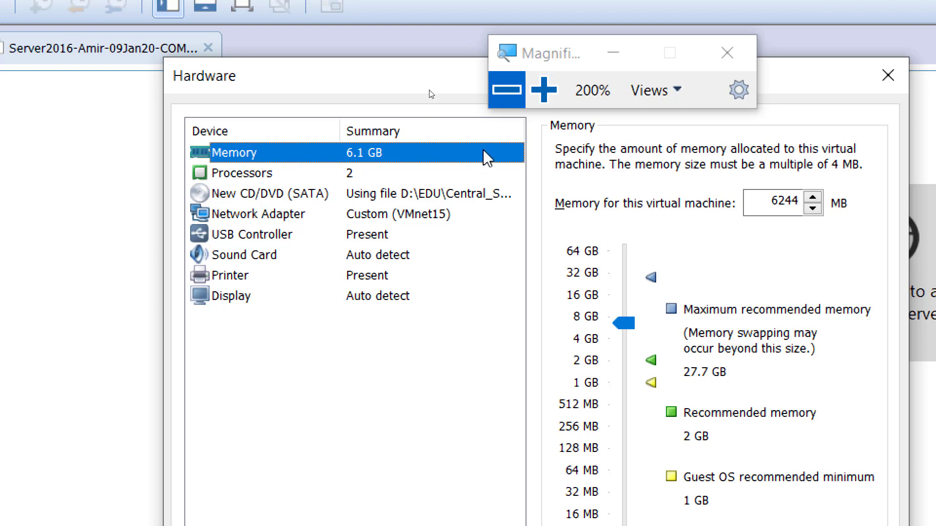
left_click(502, 102)
left_click(503, 95)
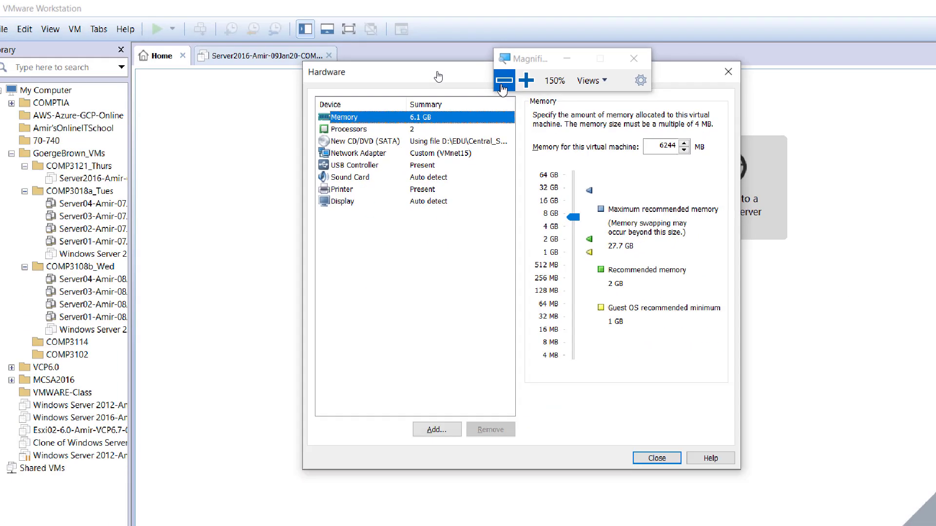
left_click(504, 95)
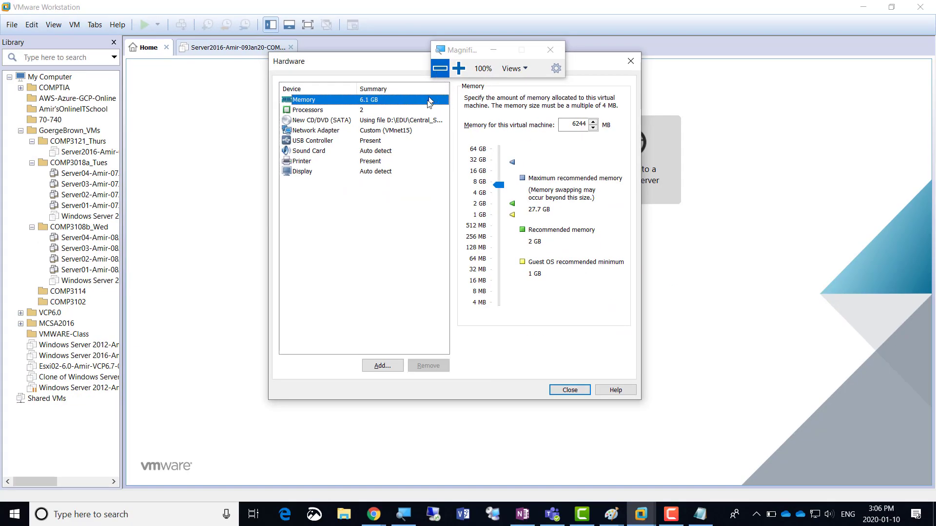
Copy the Screenshot 3 line in Notepad onto a new fourth line
left_click(701, 521)
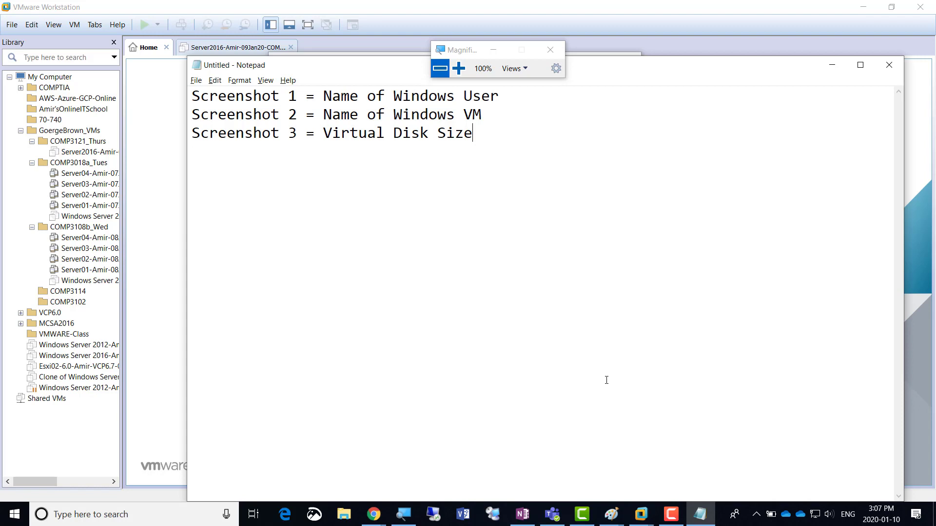
key("shift+Home")
key("shift+Right")
key("shift+Left")
key("ctrl+c")
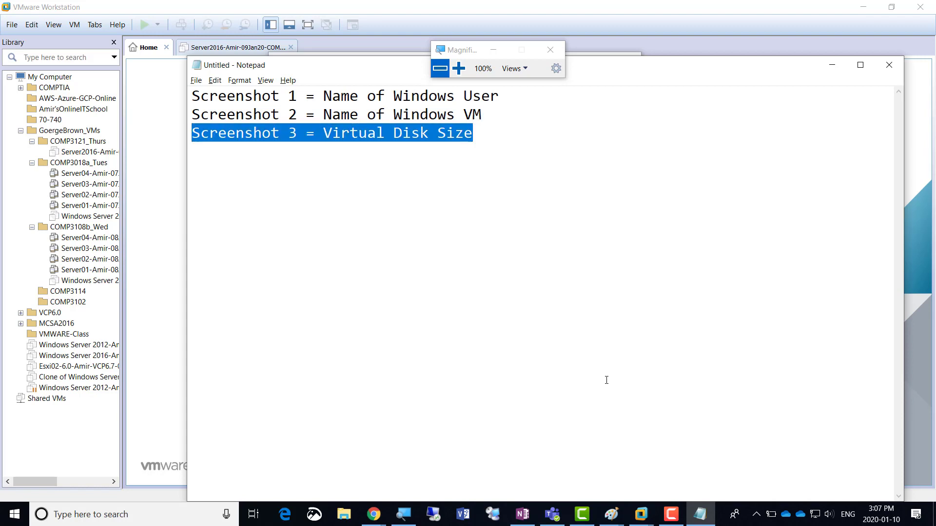
key("End")
key("Return")
key("ctrl+v")
Edit the new line to read 'Screenshot 4 = Configuration of Windows VM'
key("Left")
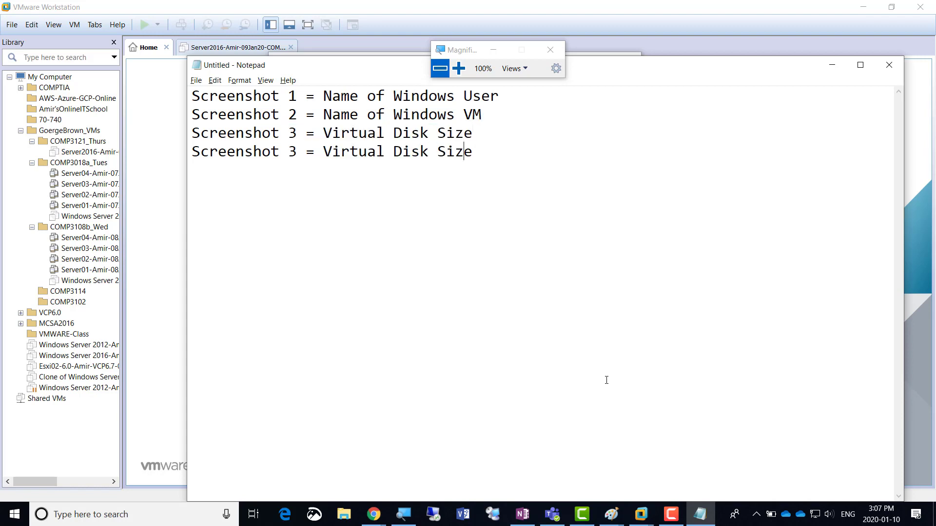
key("ctrl+Left")
key("ctrl+Left")
key("ctrl+Left")
key("ctrl+Left")
key("ctrl+Left")
key("shift+Right")
type("4")
key("Right")
key("Left")
key("shift+Right")
key("shift+Right")
key("shift+Right")
key("shift+Right")
key("shift+Right")
key("shift+Right")
key("shift+Right")
key("shift+Right")
key("shift+Right")
key("shift+Right")
key("shift+Right")
key("shift+Right")
key("shift+Right")
key("shift+Right")
key("shift+Right")
key("shift+Right")
key("shift+Right")
type("C")
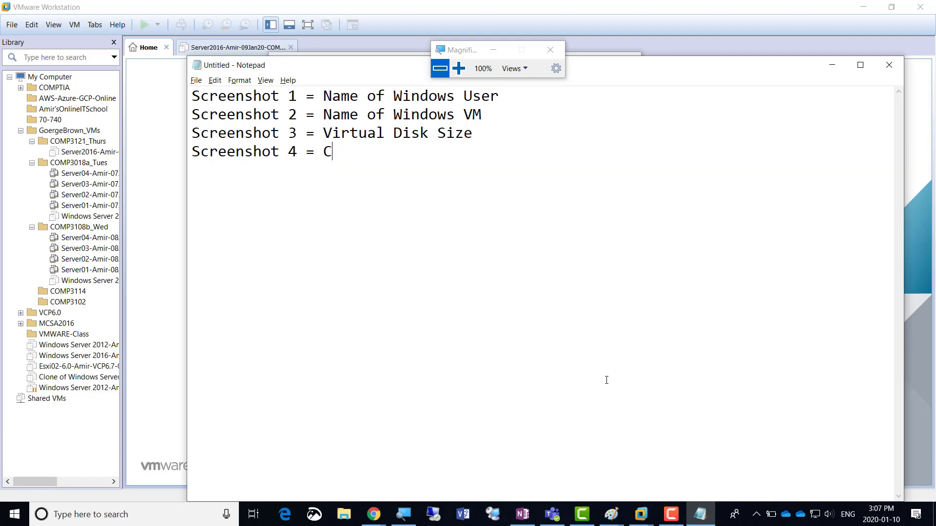
type("onfiguration o")
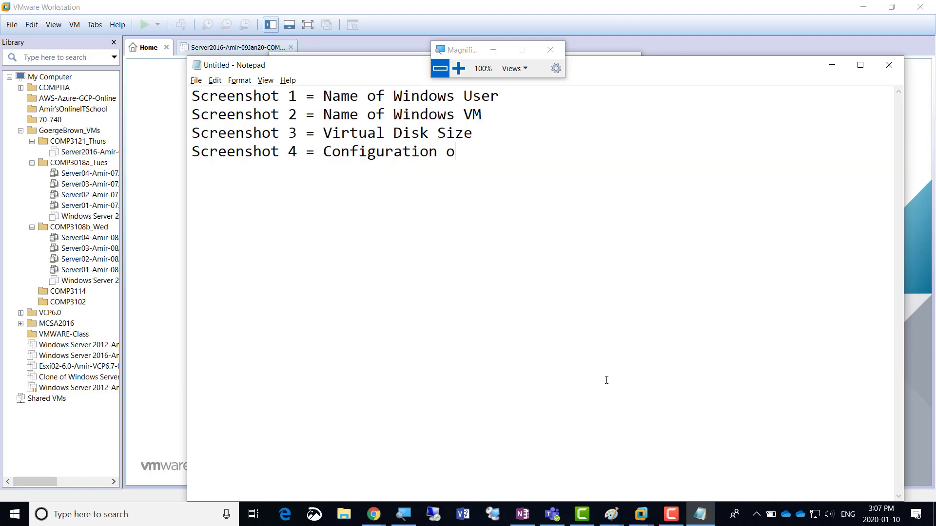
type("f Windows VM")
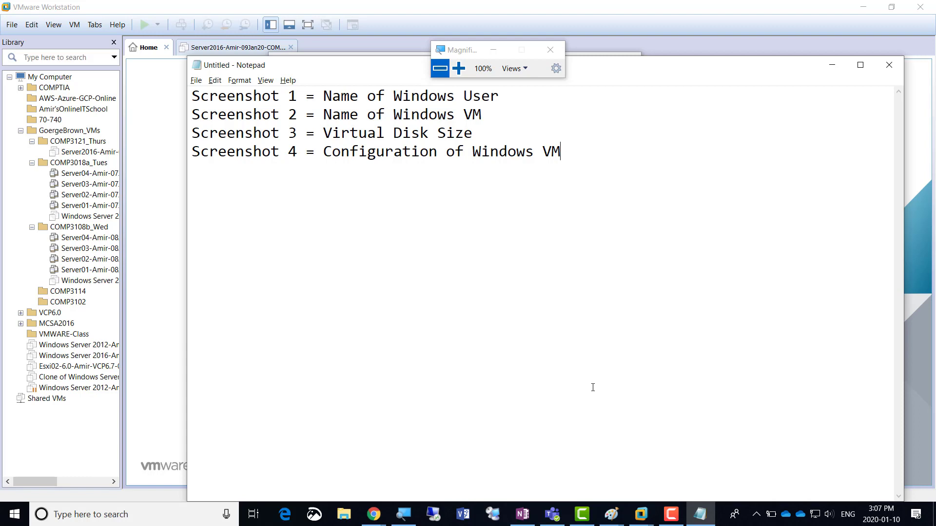
Close the hardware settings to show the summary: 200 GB disk, 6244 MB memory, VMnet15 network
left_click(832, 66)
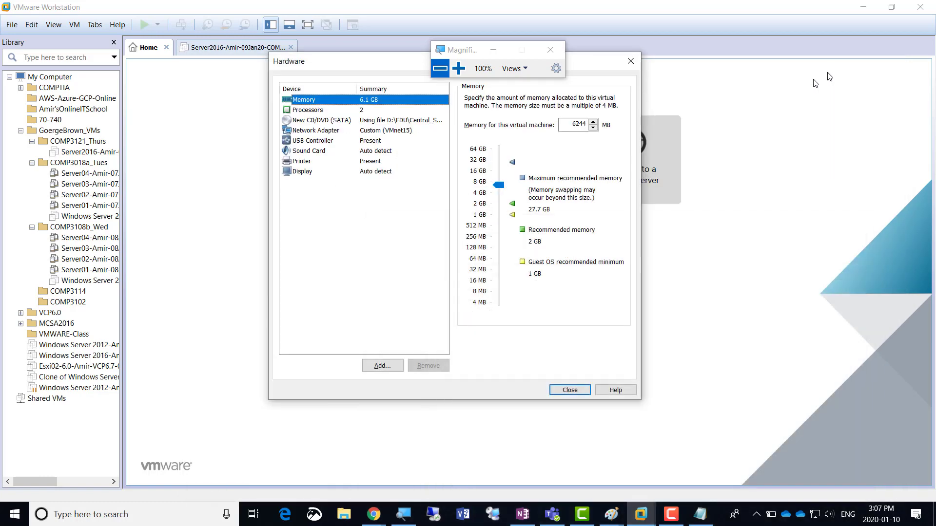
left_click(458, 70)
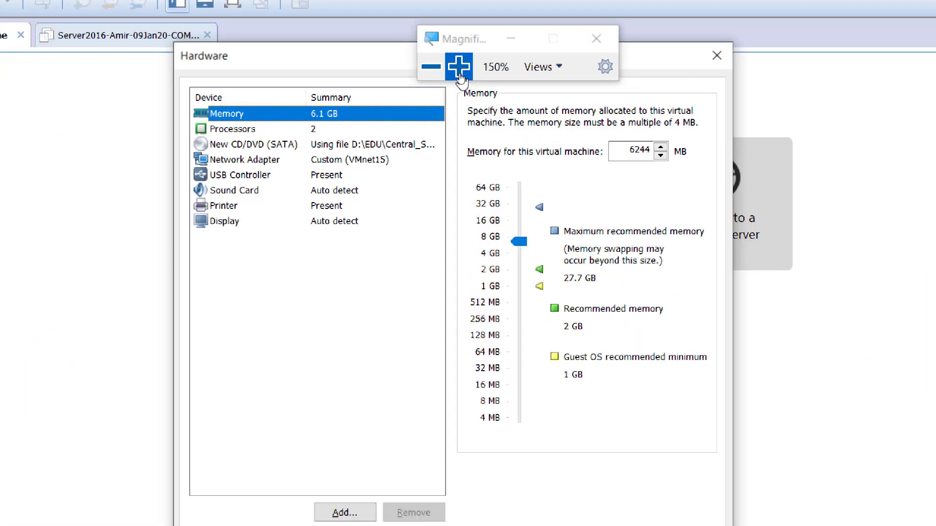
left_click(458, 70)
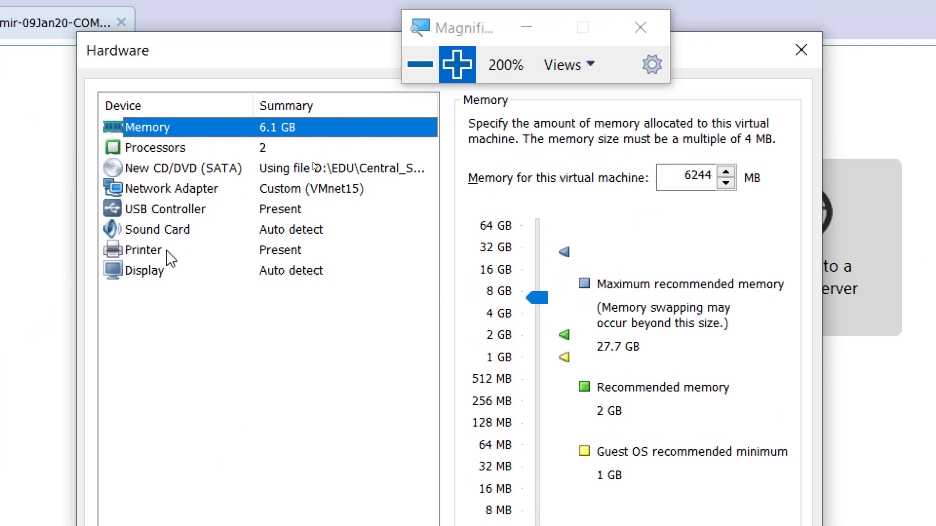
left_click(420, 75)
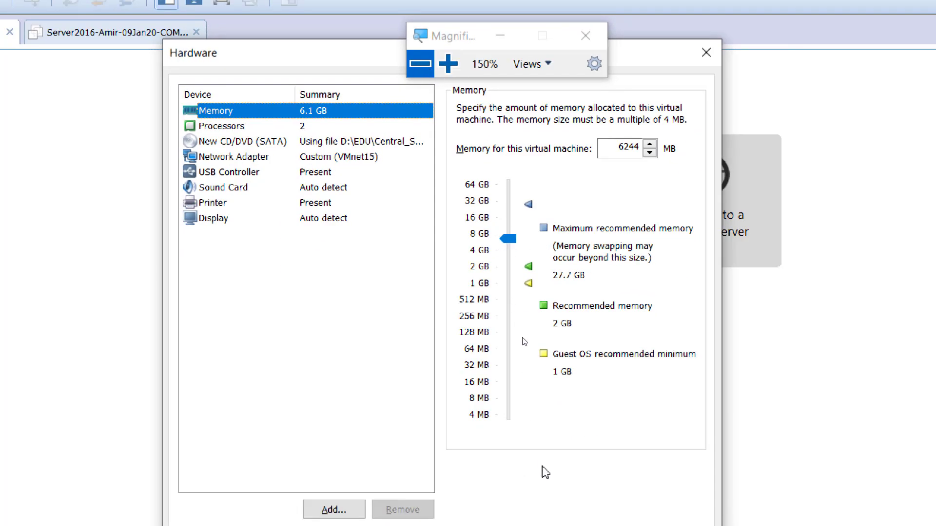
left_click(419, 64)
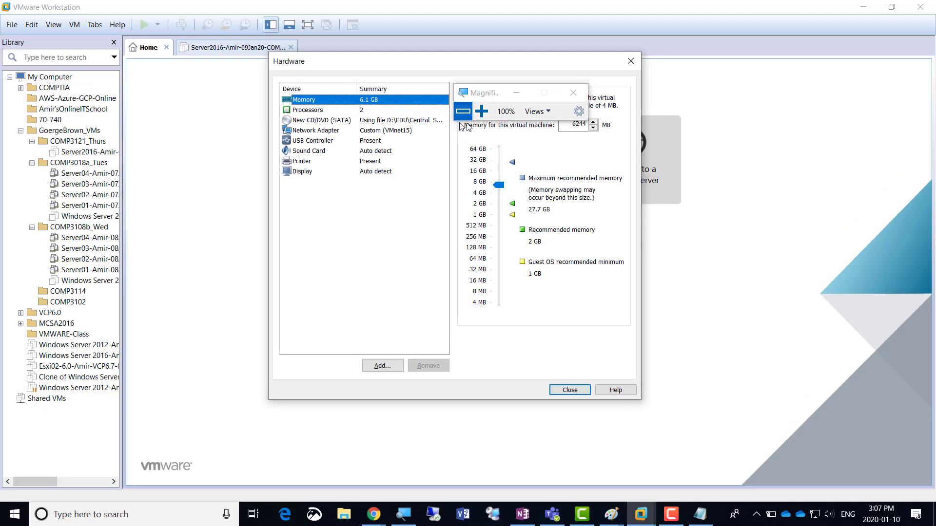
left_click(482, 112)
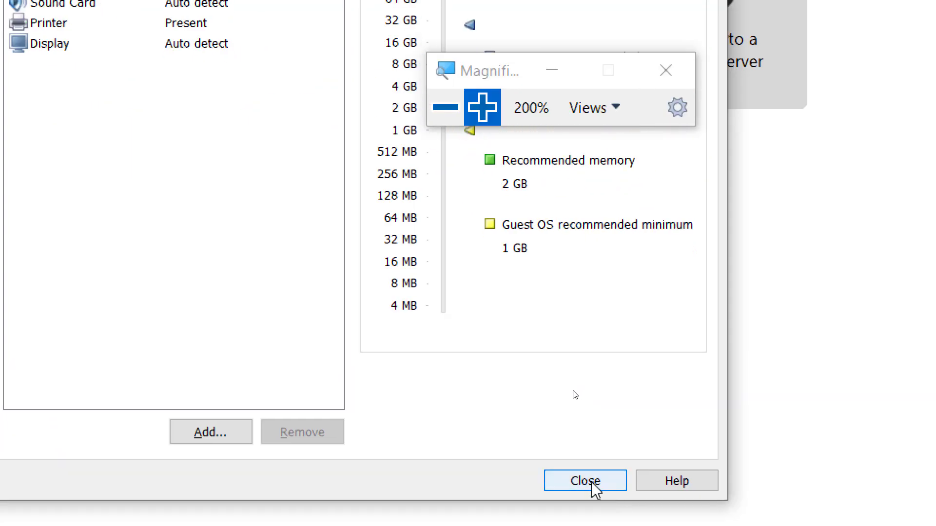
left_click(586, 481)
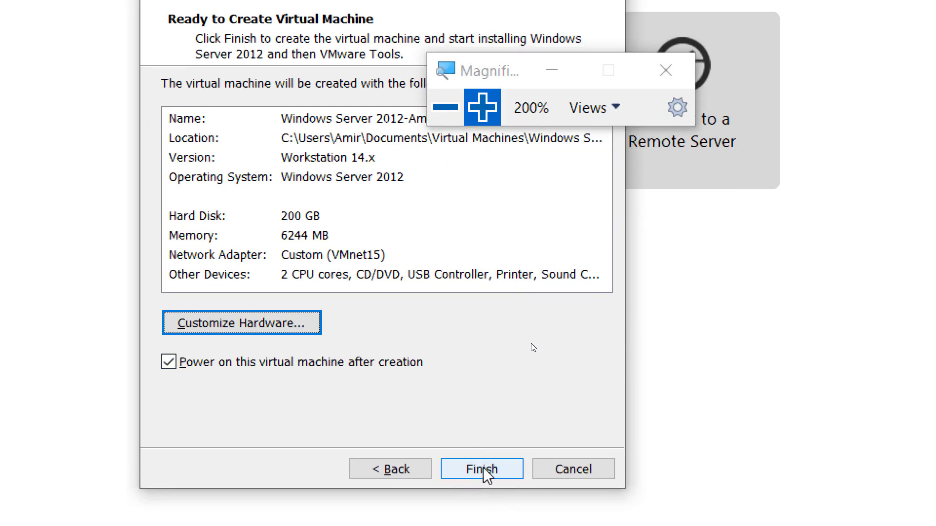
Finish the wizard so the Windows Server 2012 VM is created and powered on
left_click(472, 475)
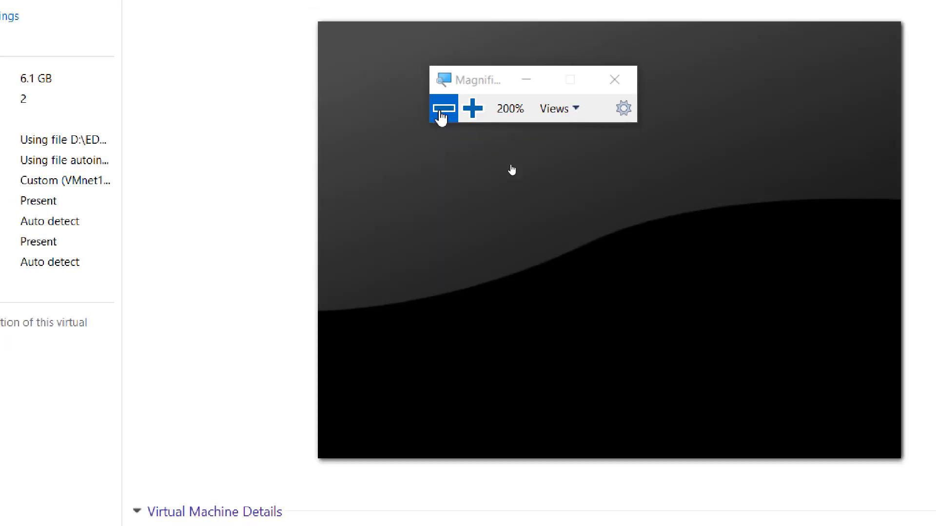
left_click(443, 108)
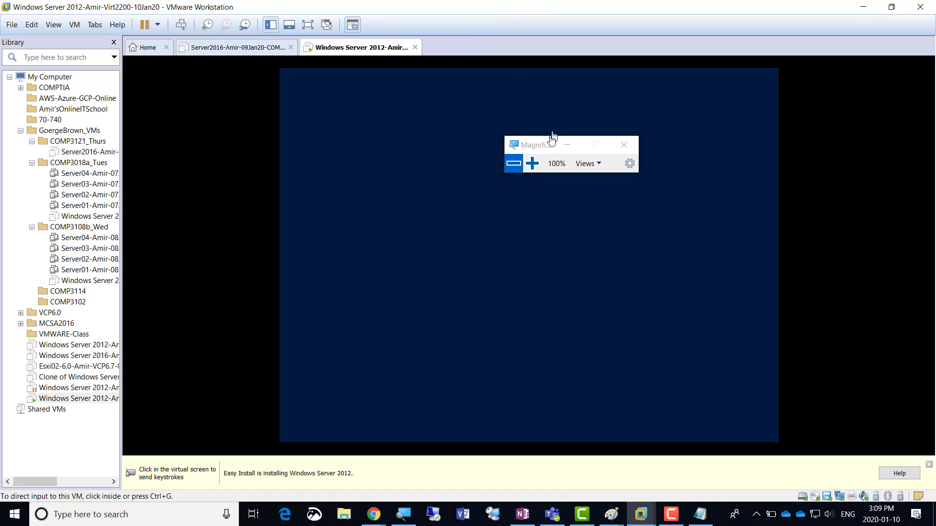
Move the magnifier aside and let Easy Install run until VMware Tools asks to restart
left_click_drag(545, 148, 679, 21)
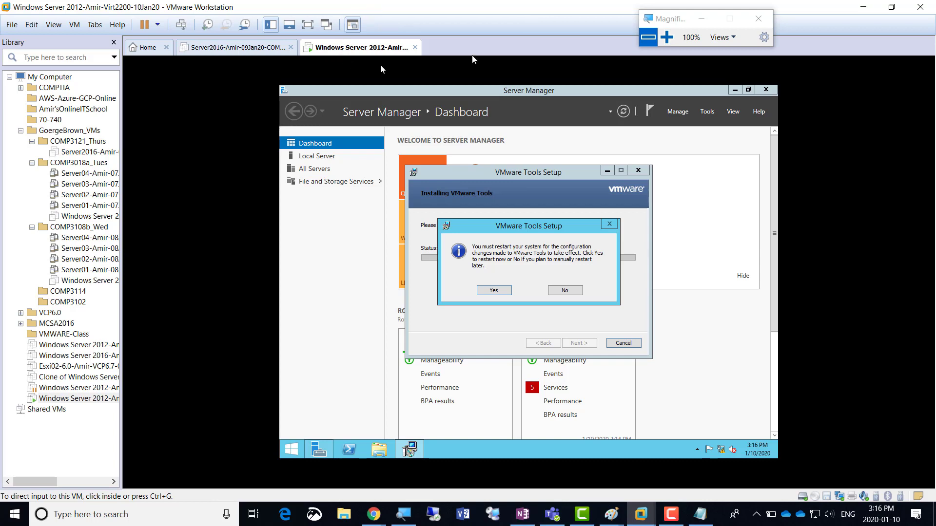
Accept the VMware Tools restart prompt so the guest reboots to Server Manager
left_click(493, 292)
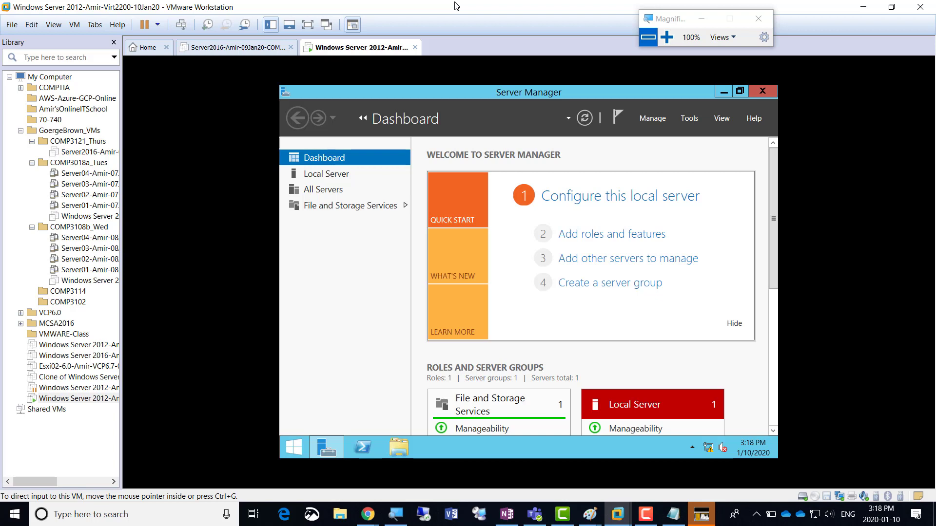
Step through Add Roles and Features to Server Selection, then cancel without installing anything
left_click(646, 514)
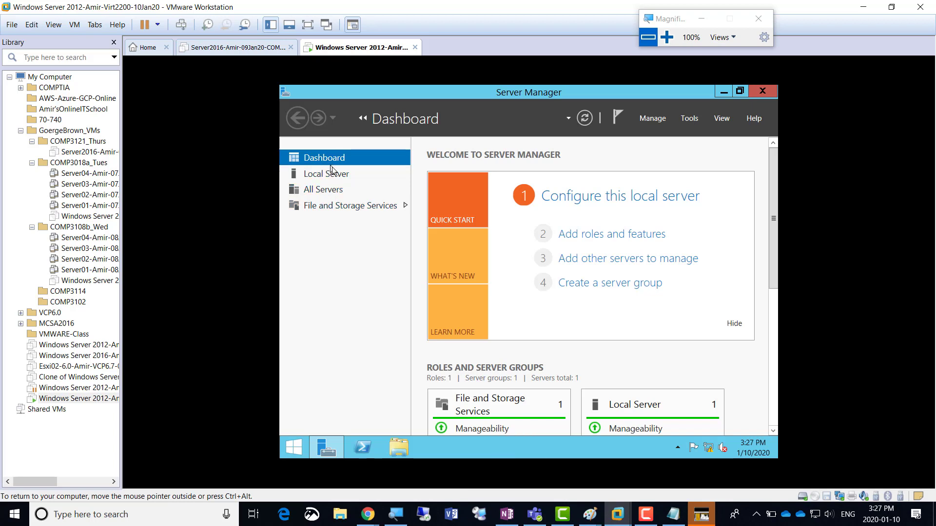
left_click(614, 243)
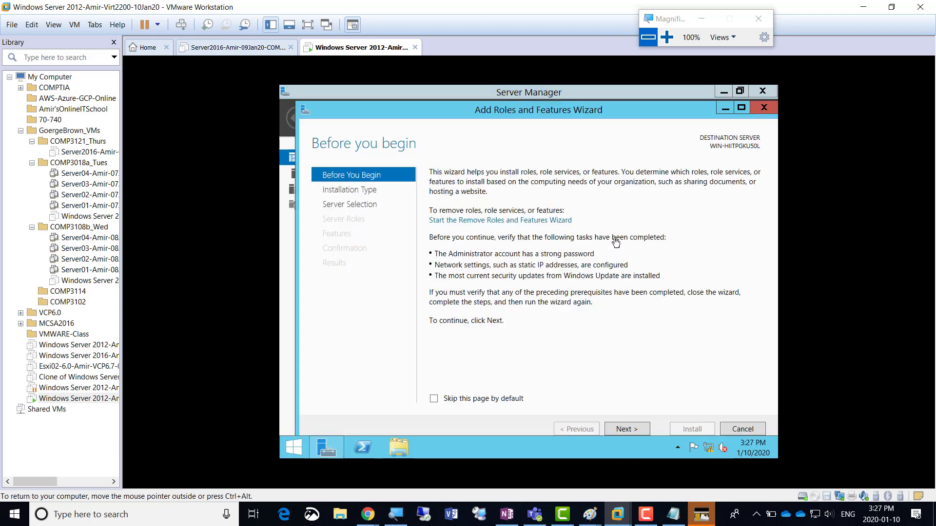
left_click(628, 429)
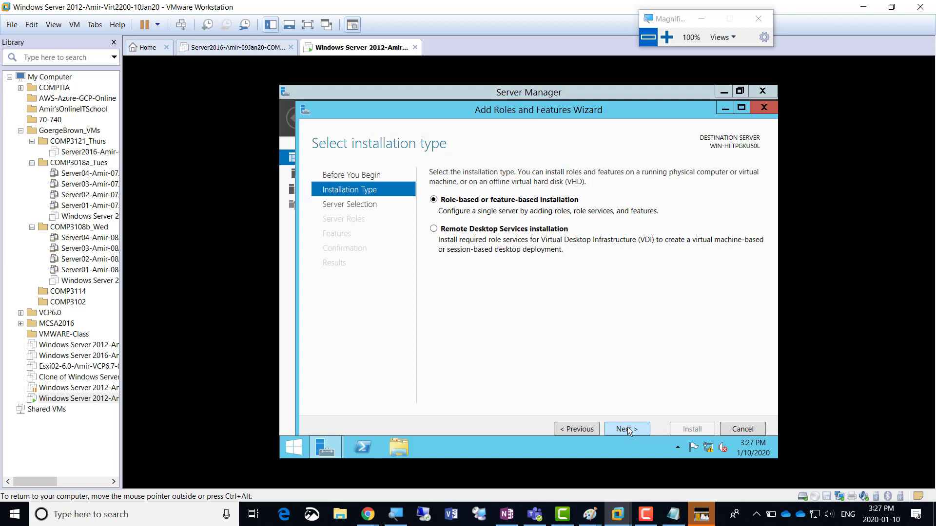
left_click(629, 432)
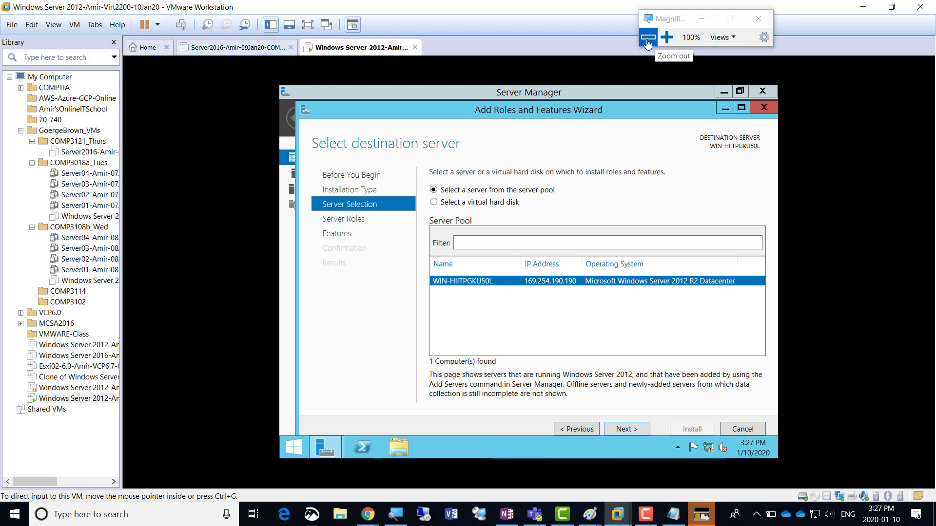
left_click(736, 430)
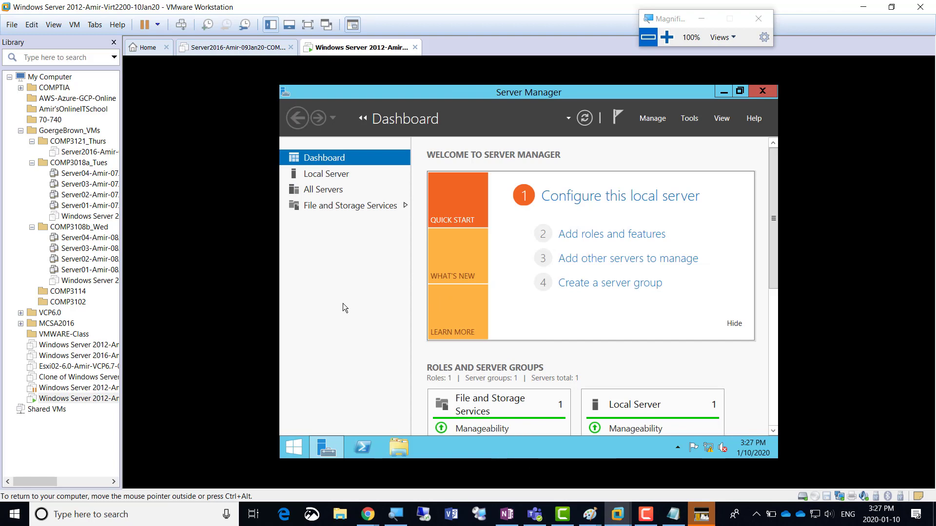
Change the computer name to AmirWin01 in System Properties and acknowledge the required restart
left_click(666, 37)
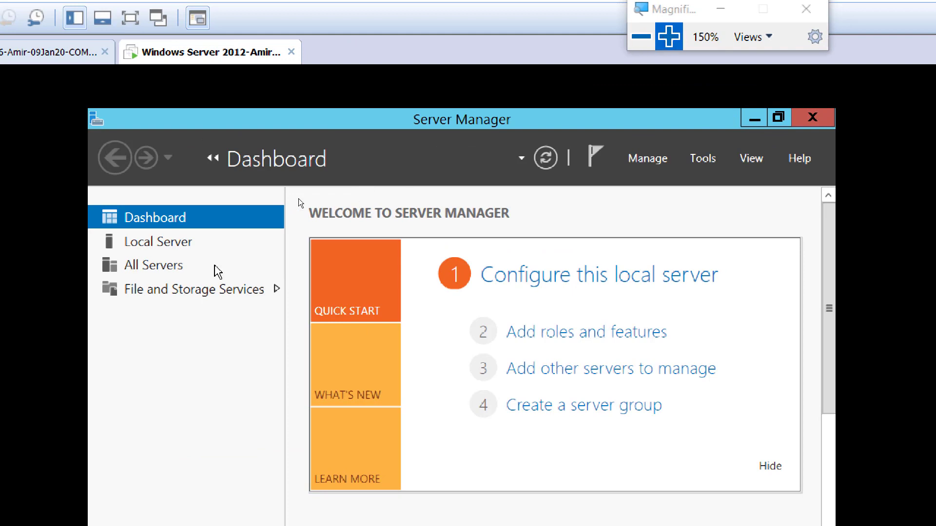
left_click(156, 243)
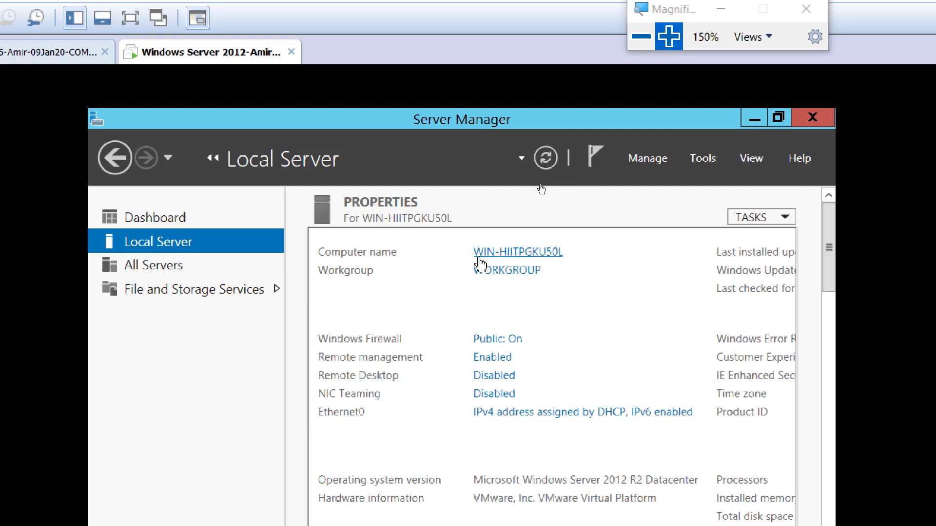
left_click(521, 254)
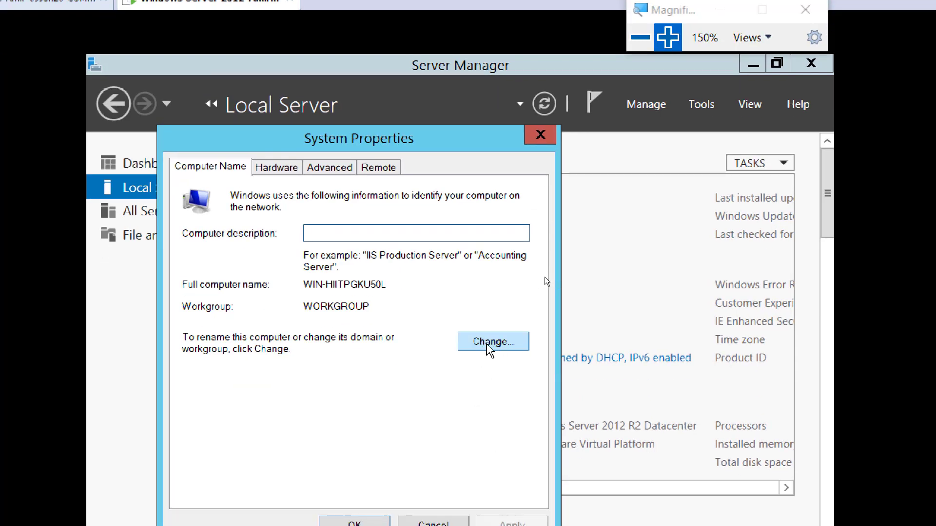
left_click(491, 344)
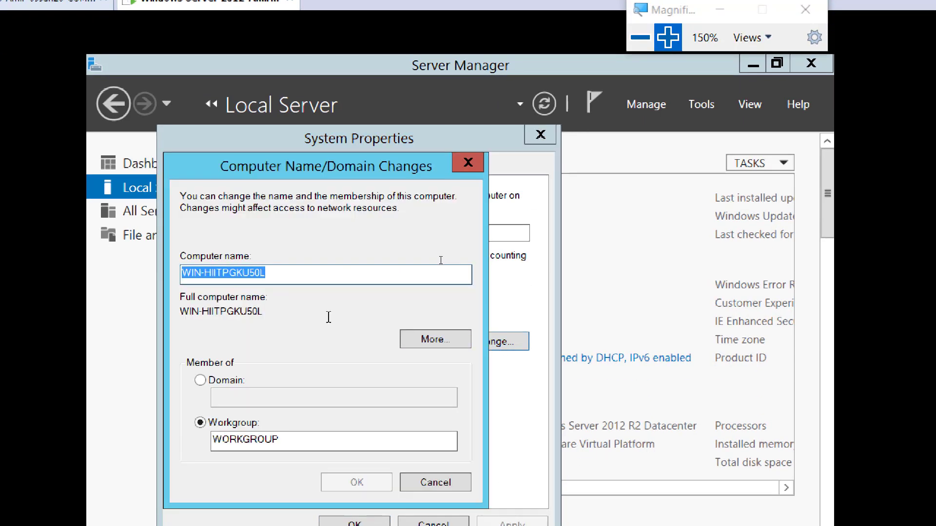
type("AmirWin")
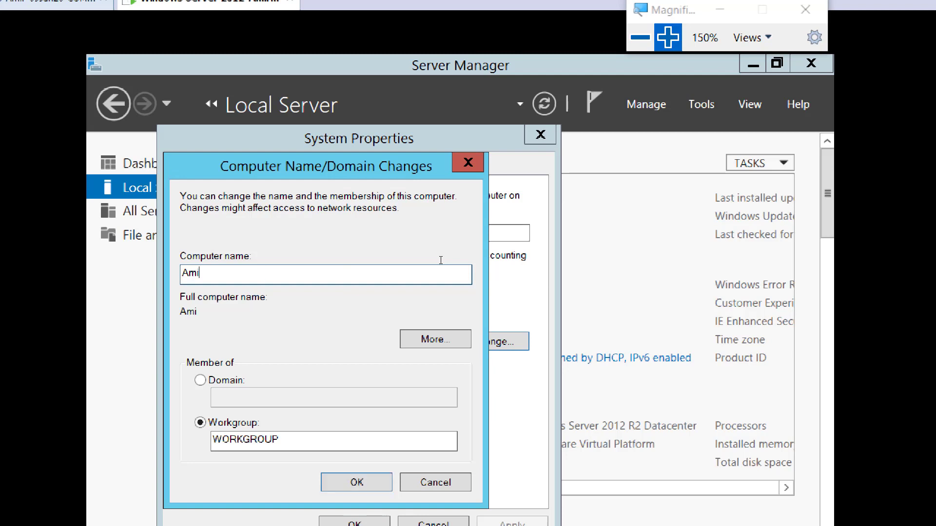
type("01")
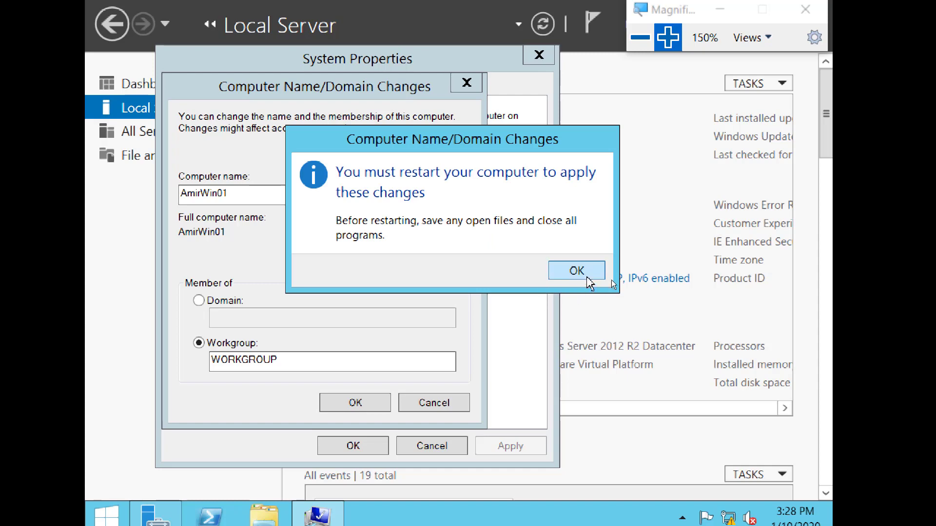
left_click(587, 271)
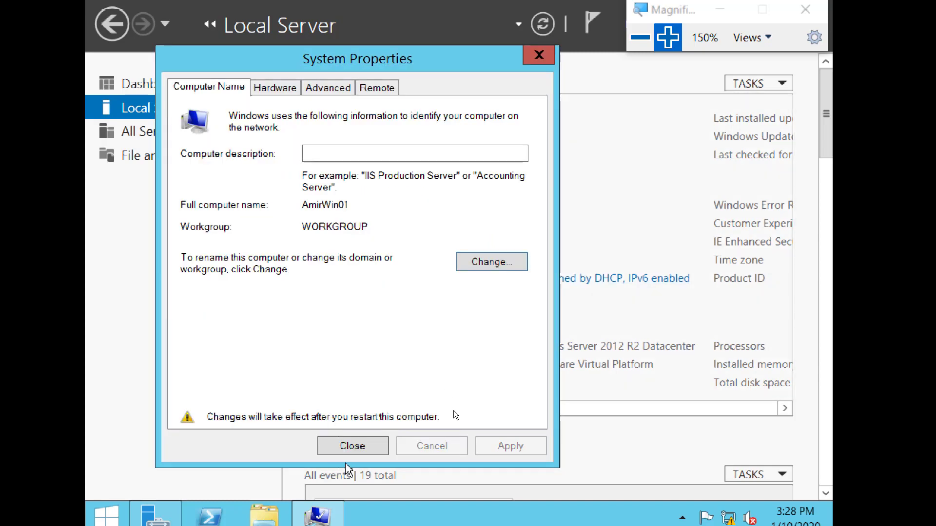
left_click(352, 446)
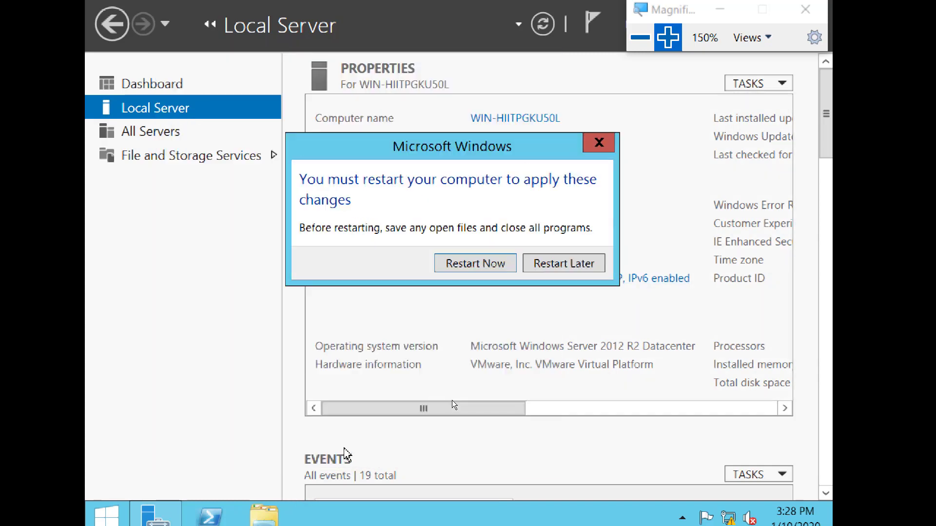
Restart the server now, then confirm Local Server shows computer name AmirWin01 in WORKGROUP
left_click(462, 268)
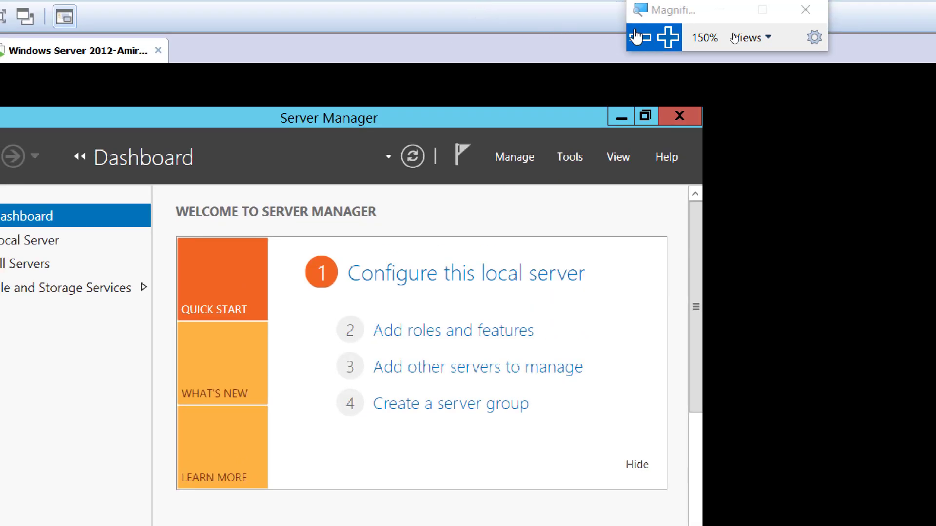
left_click(636, 36)
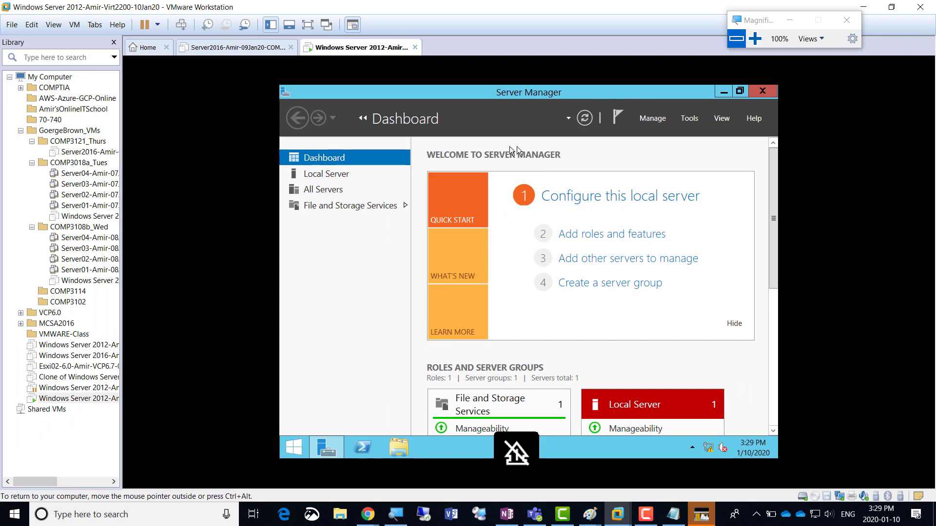
left_click(341, 175)
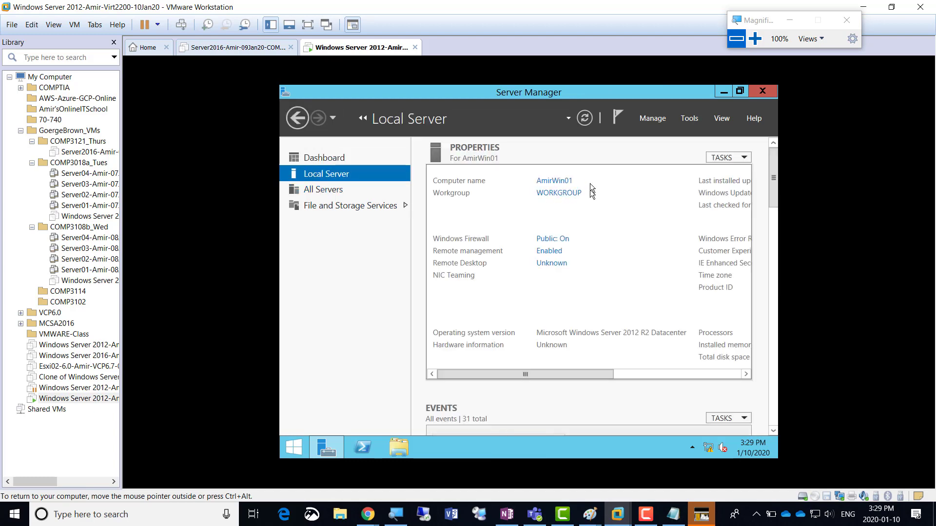
left_click(755, 39)
left_click(755, 43)
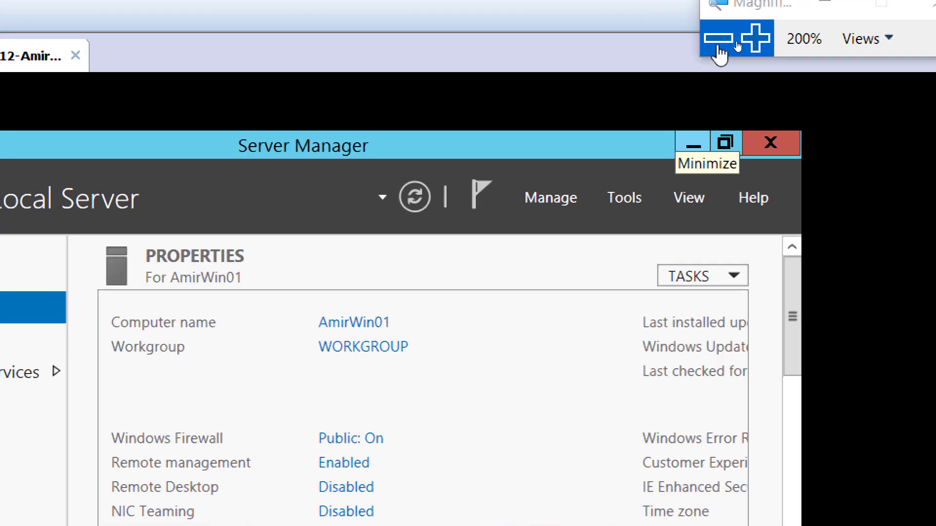
left_click(719, 43)
left_click(719, 42)
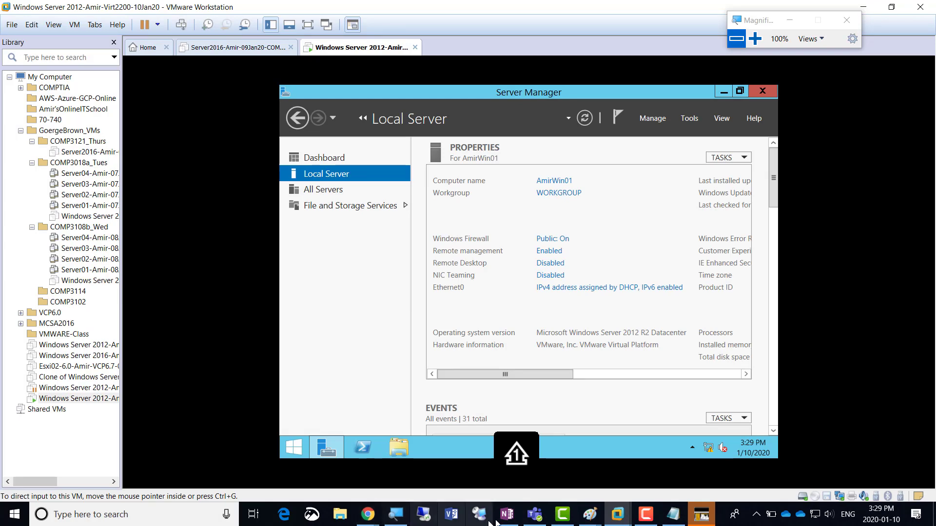
In Paint's AmirWin01 box, add IP 192.168.200.1 and subnet mask 255.255.255.0 on separate lines
mouse_move(589, 516)
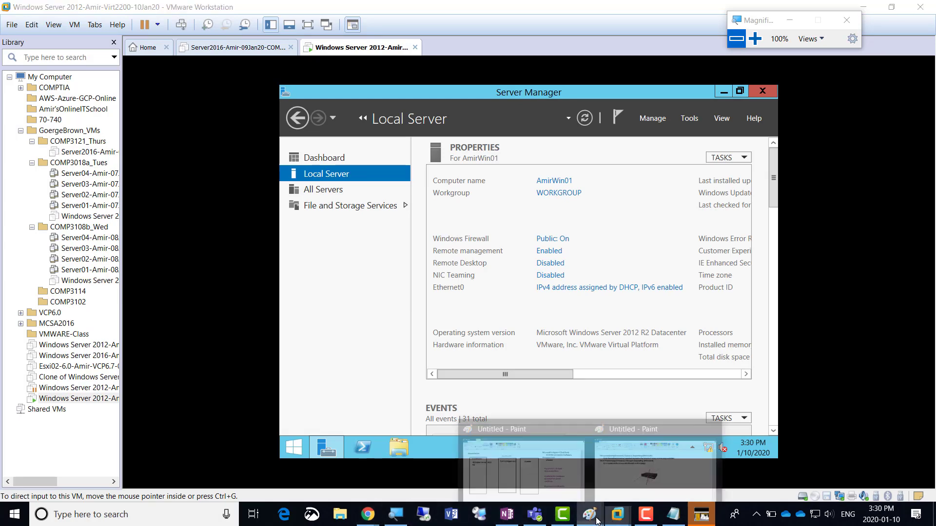
left_click(539, 481)
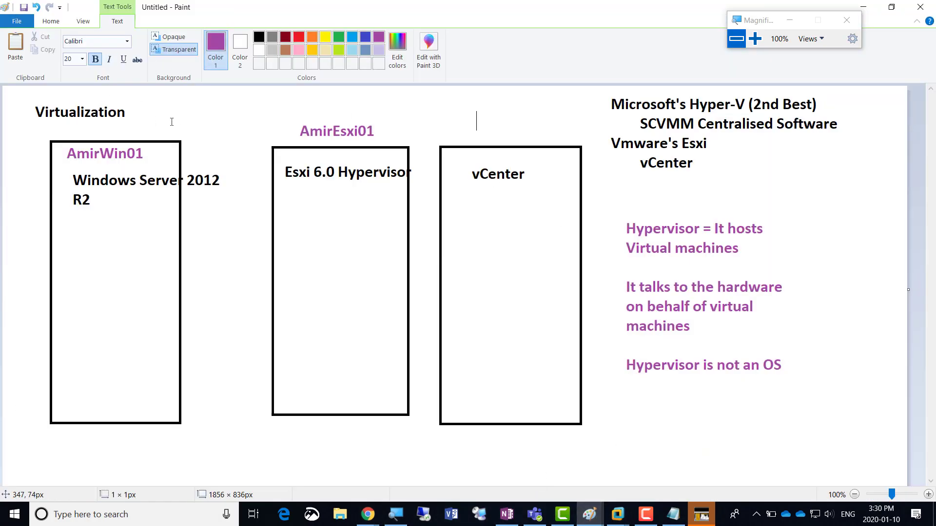
left_click(70, 235)
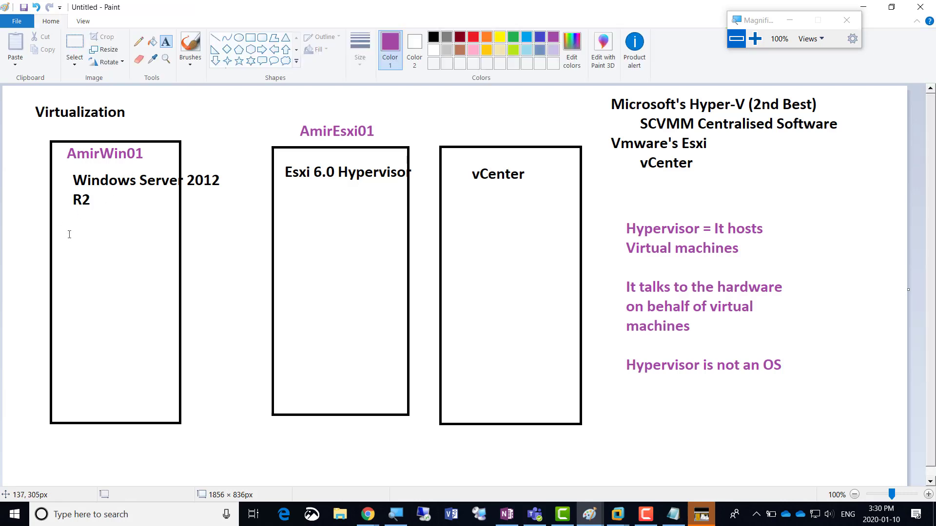
left_click(70, 235)
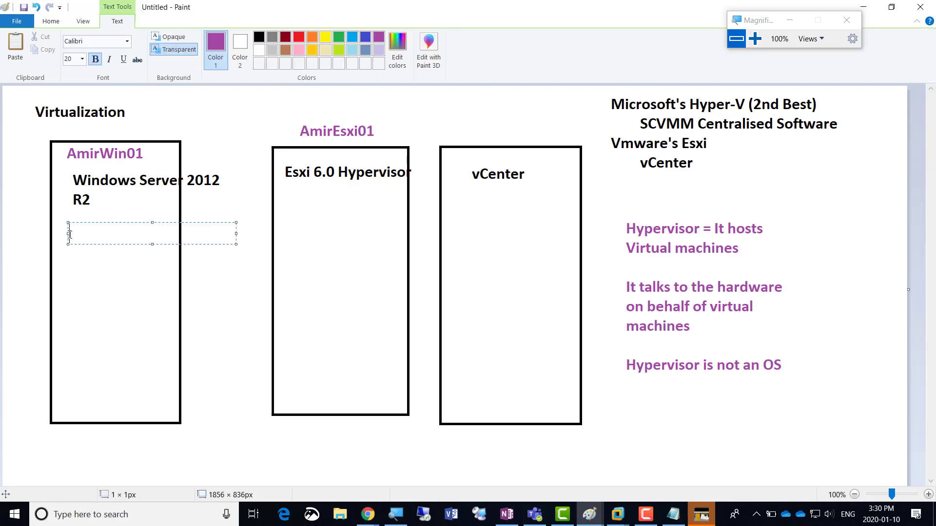
type("192.168.200.1")
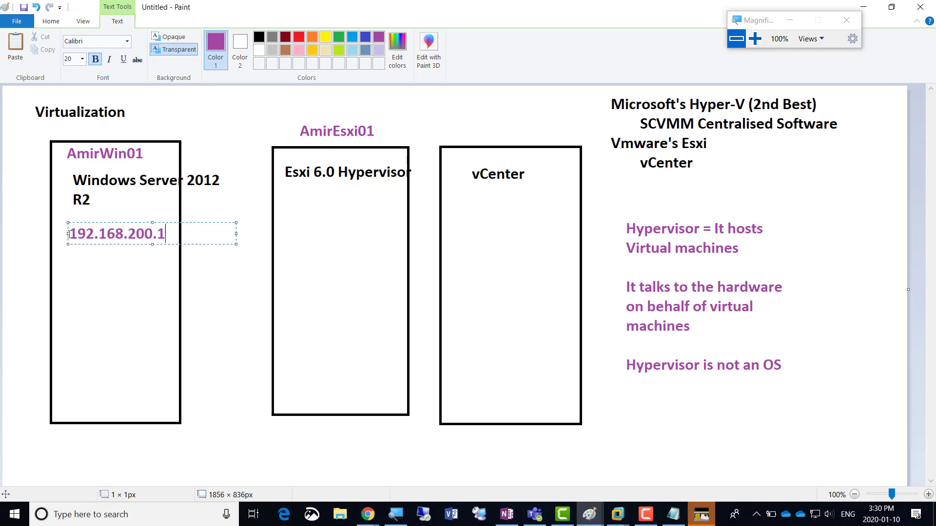
key("Return")
type("255.5\\")
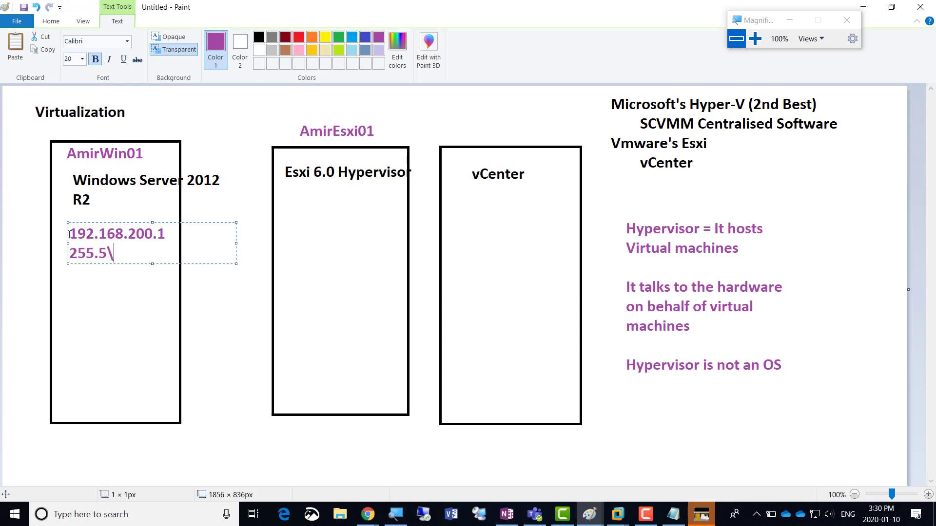
key("BackSpace")
key("BackSpace")
type("255.255.0")
key("Return")
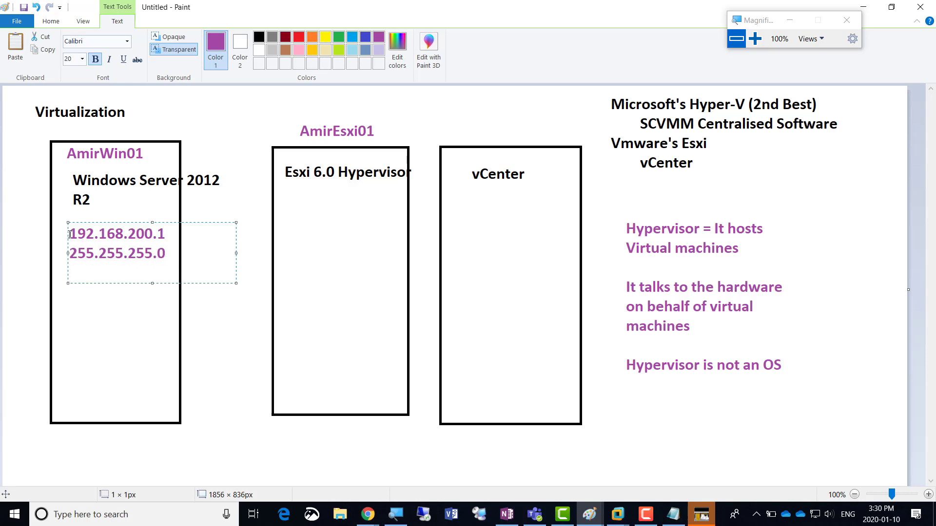
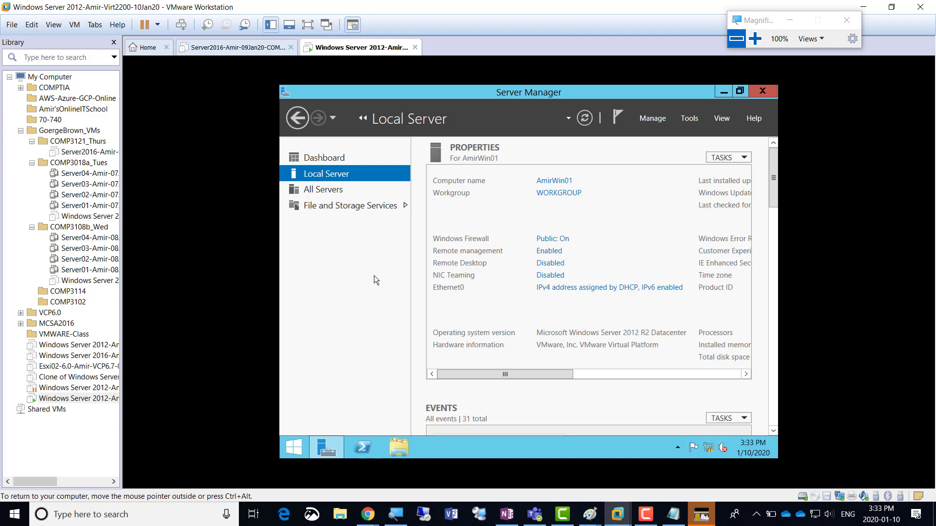
Magnify the Local Server Properties pane in Server Manager to 200%
left_click(755, 39)
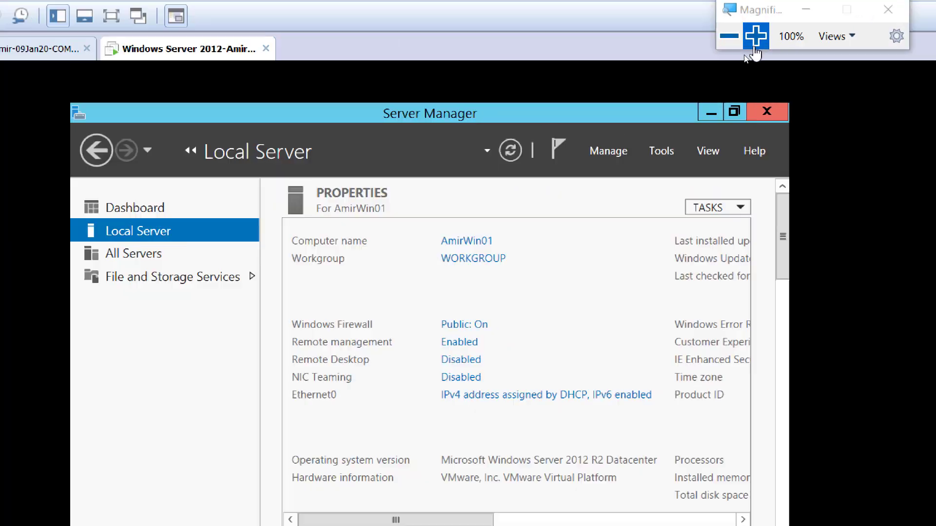
left_click(755, 39)
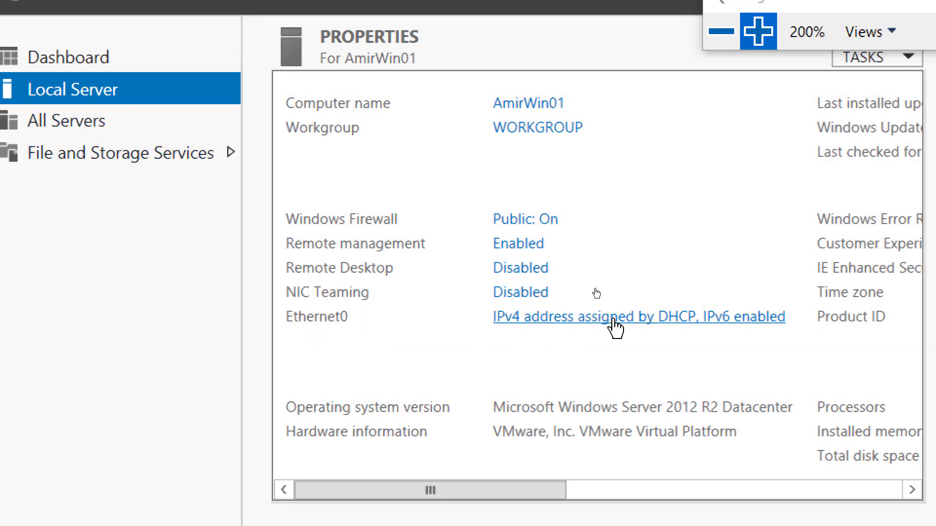
Uncheck TCP/IPv6 in the Ethernet0 adapter's properties, reached via its status window
left_click(564, 318)
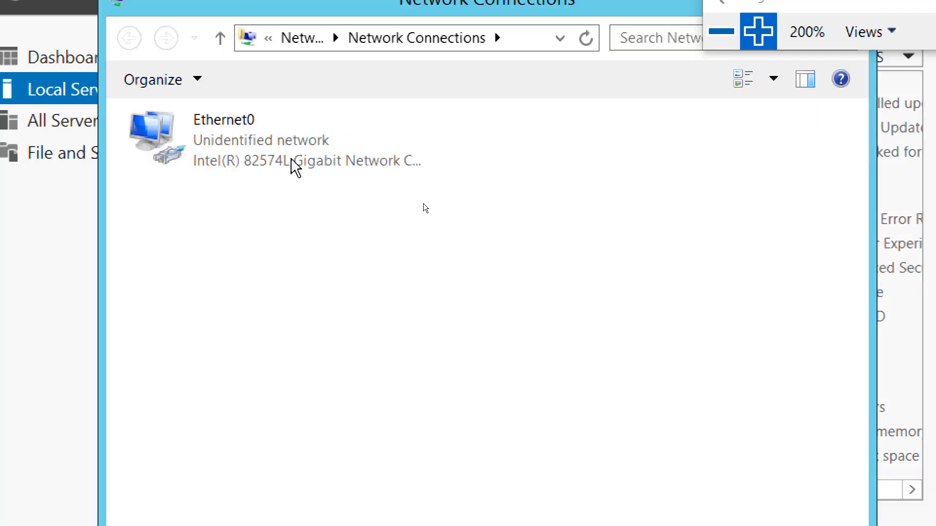
double_click(221, 139)
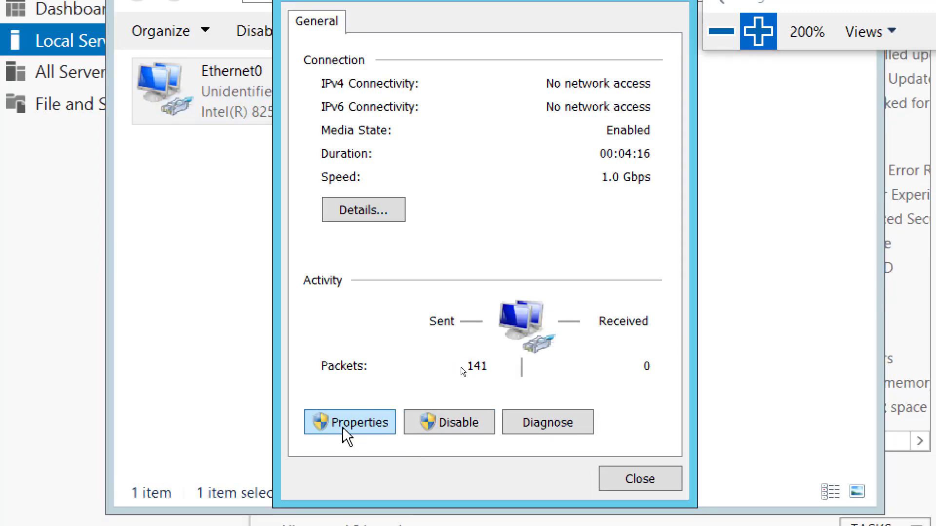
left_click(356, 423)
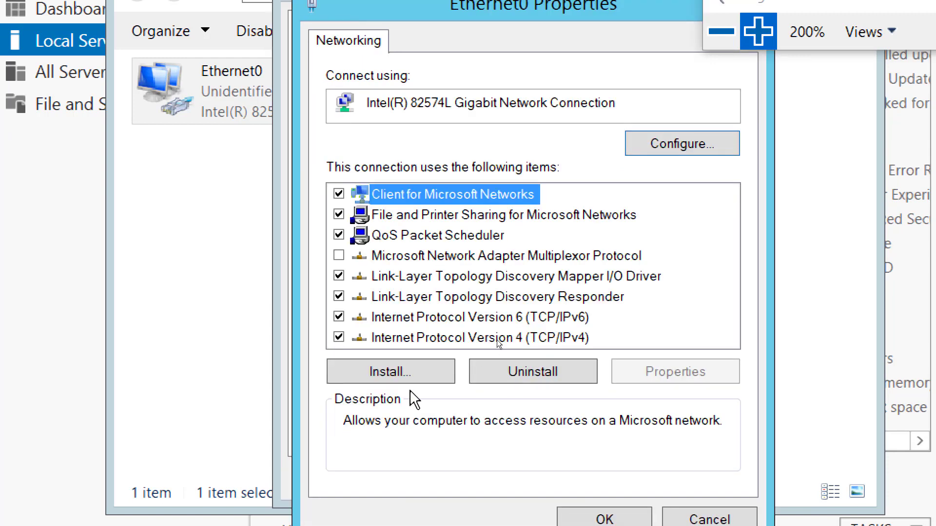
left_click(338, 317)
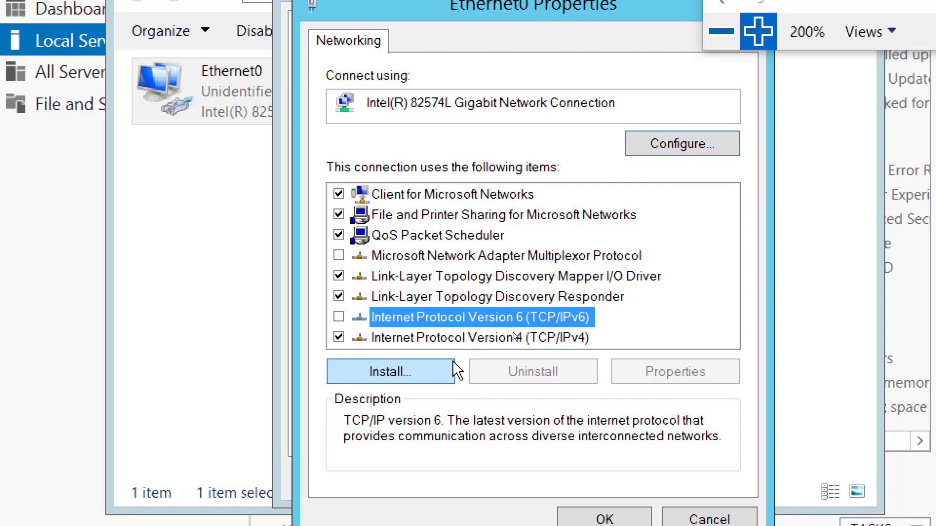
Switch Ethernet0's IPv4 to manual address 192.168.200.1 with subnet mask 255.255.255.0
double_click(505, 341)
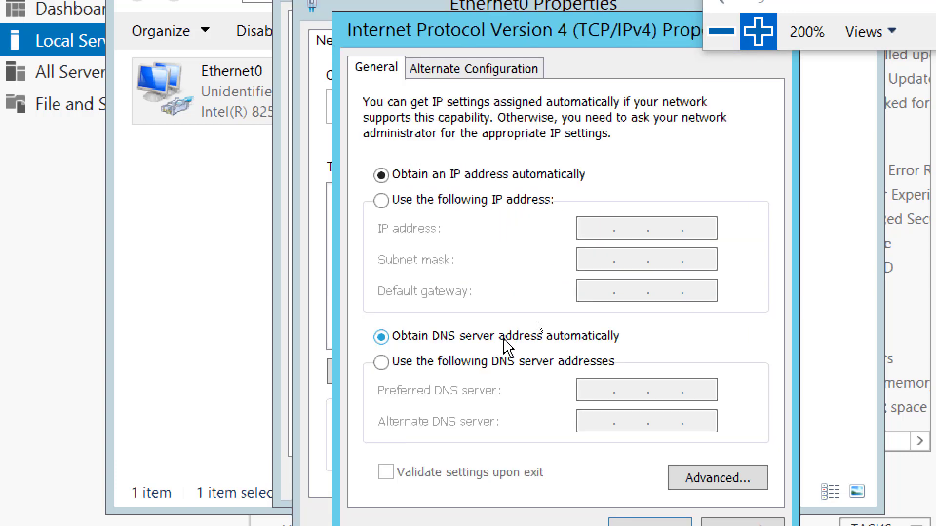
left_click(436, 199)
left_click(596, 227)
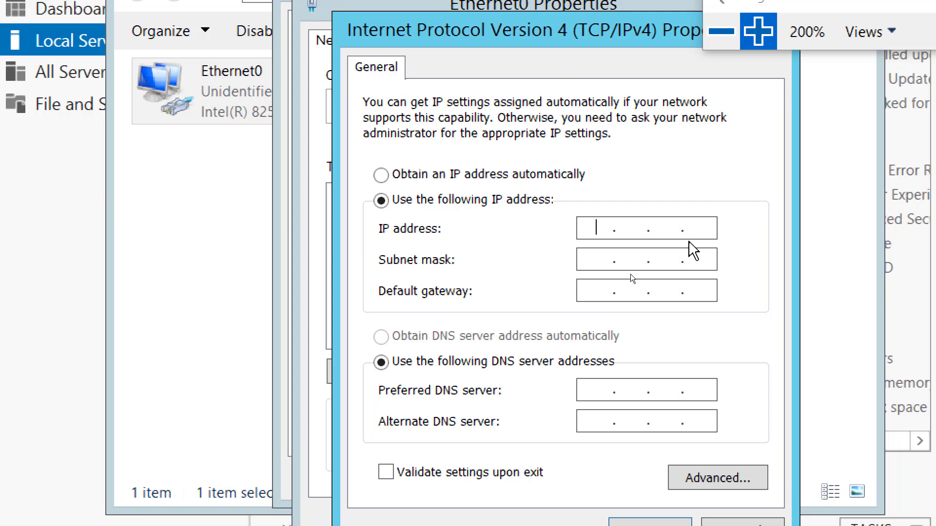
type("192 . 168 . 200 . 1")
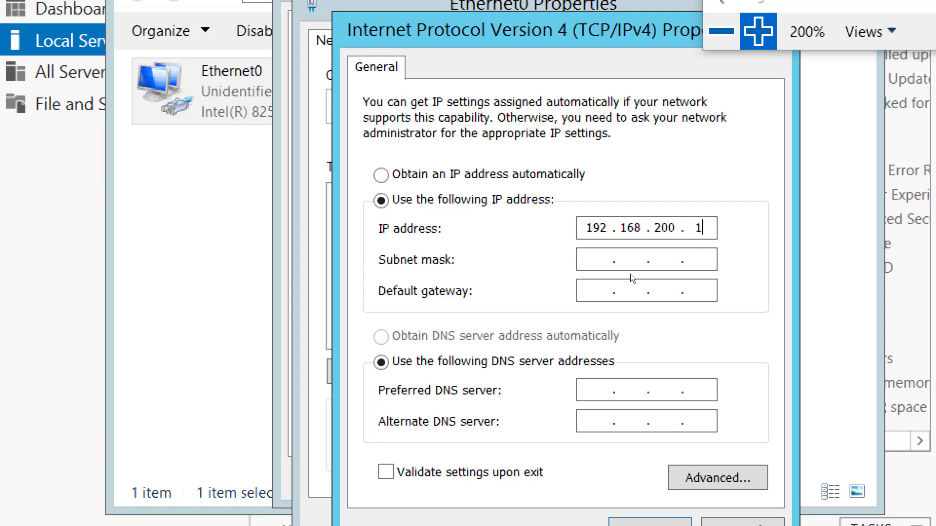
key("Tab")
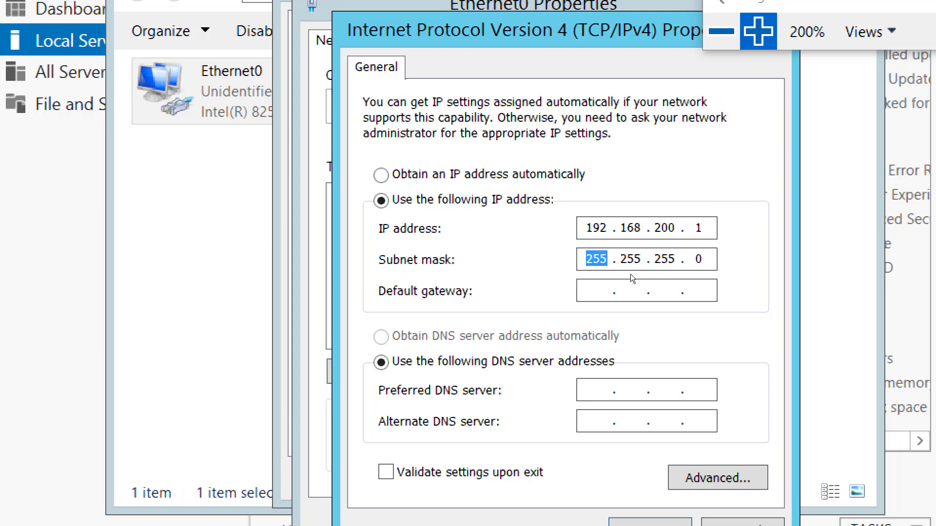
Enter 192.168.200.1 as default gateway and preferred DNS server, then move the dialog aside
key("Tab")
type("192.168.200.")
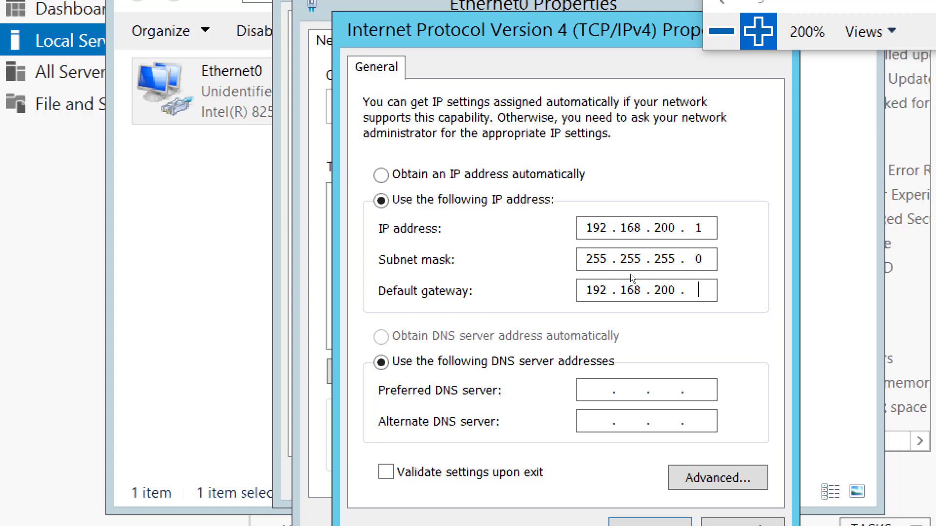
type("1")
key("Tab")
type("192 . 168 . 200 . 1")
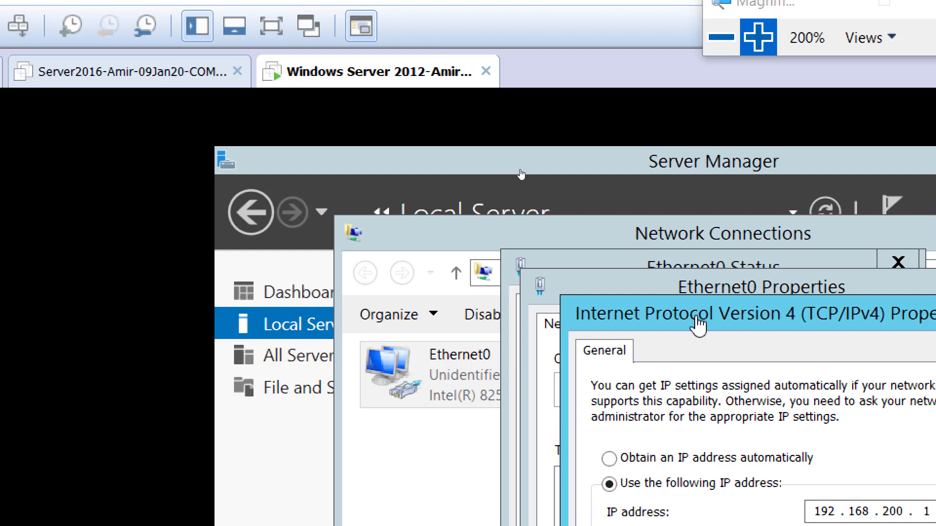
left_click_drag(724, 326, 753, 219)
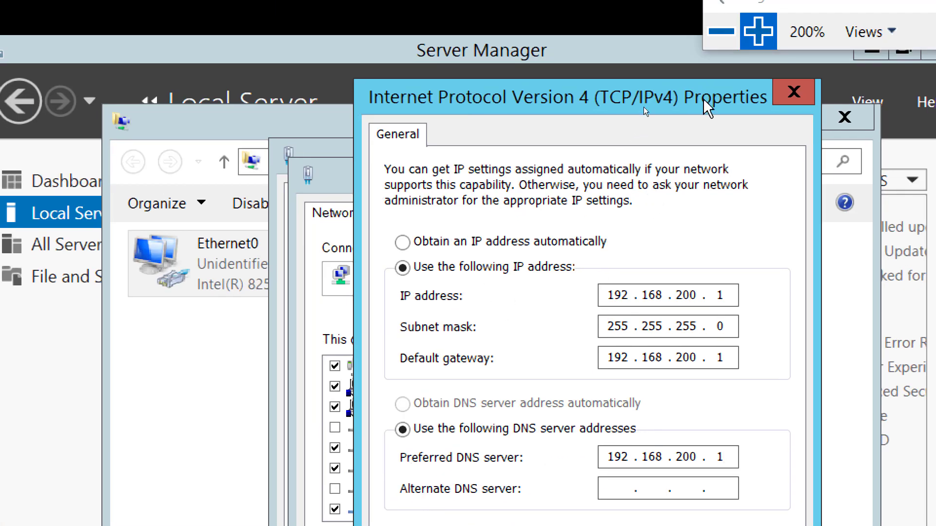
Zoom in to check the entered addresses, then return the screen to normal size
left_click(721, 32)
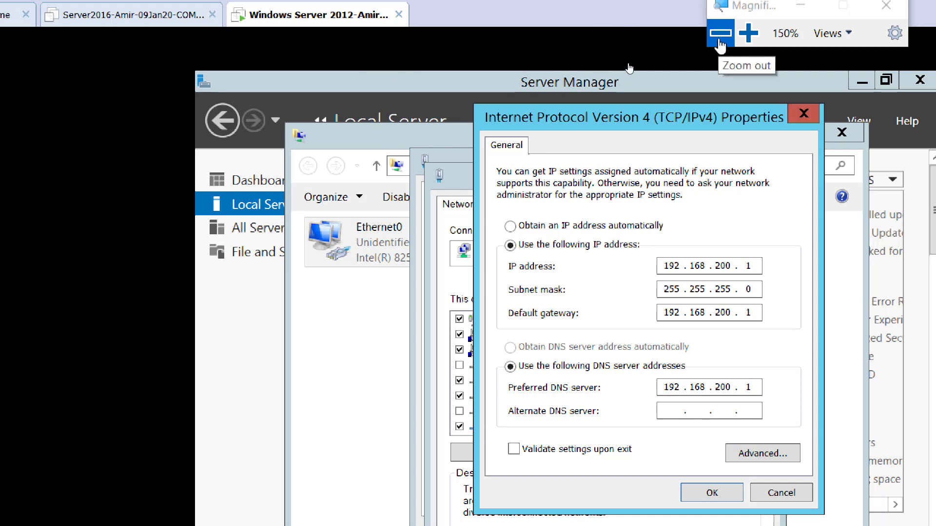
left_click(747, 33)
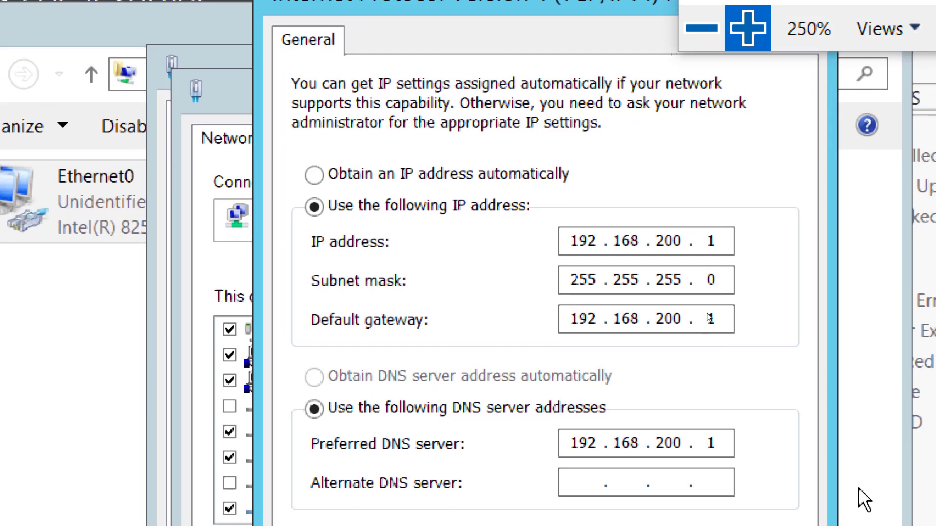
left_click(701, 28)
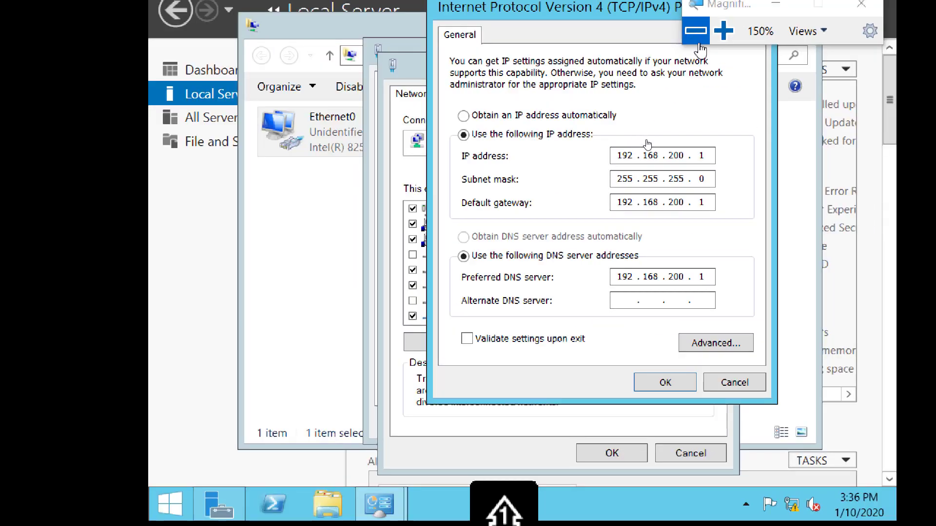
left_click(702, 28)
Duplicate the 'Screenshot 4' line onto a new line at the end of the Notepad list
left_click(673, 514)
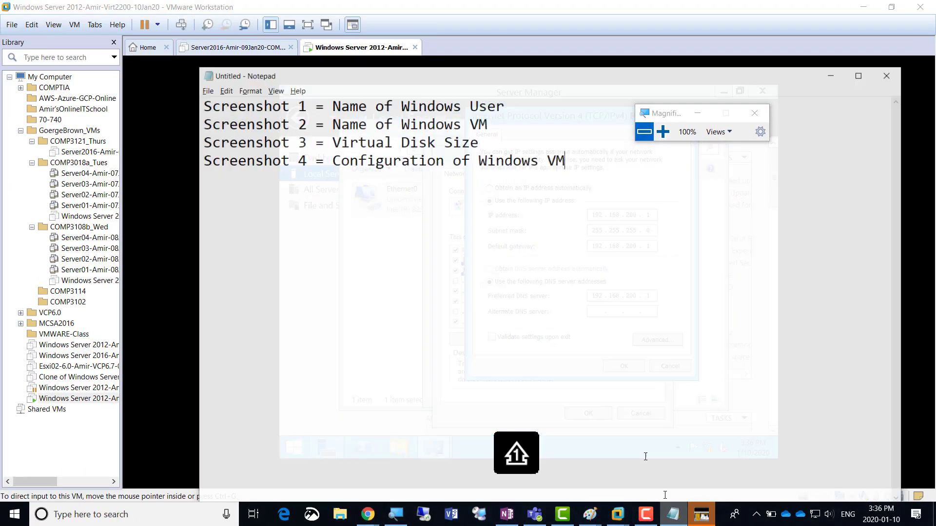
key("shift+Up")
key("ctrl+c")
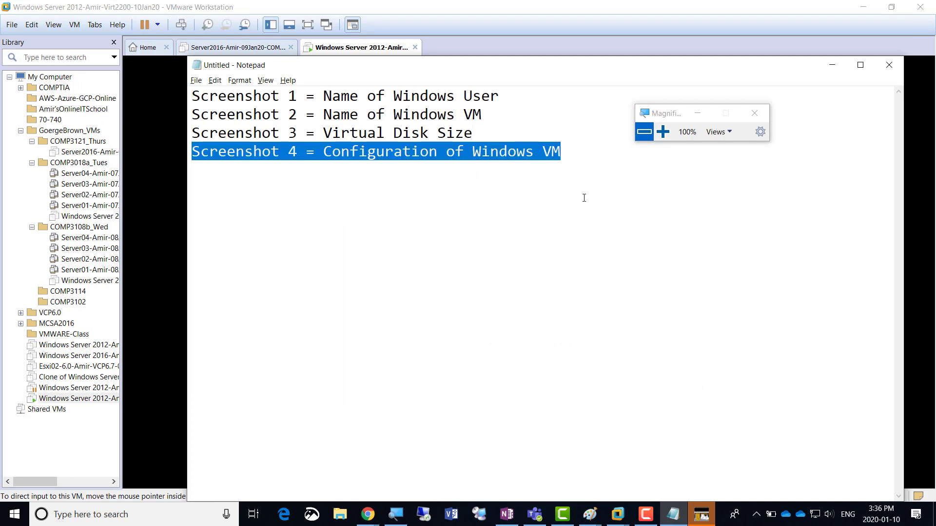
left_click(584, 198)
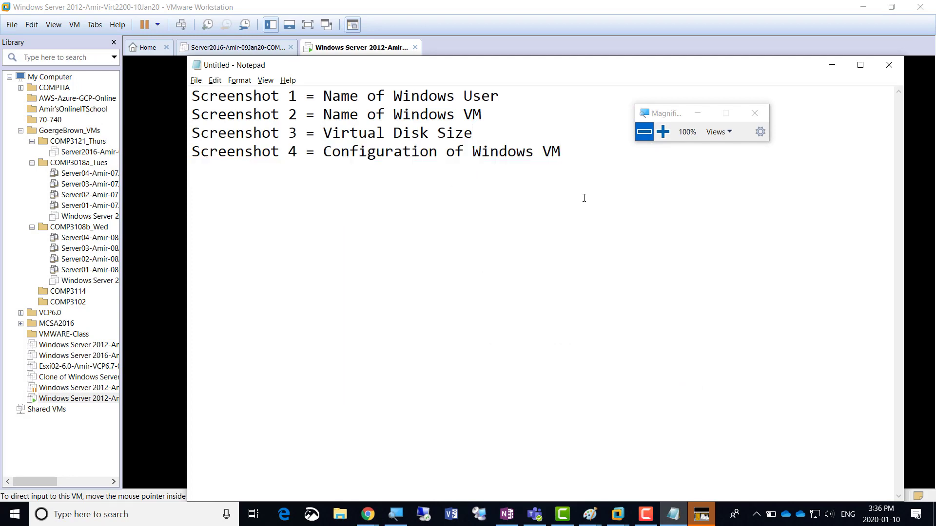
key("Return")
key("ctrl+v")
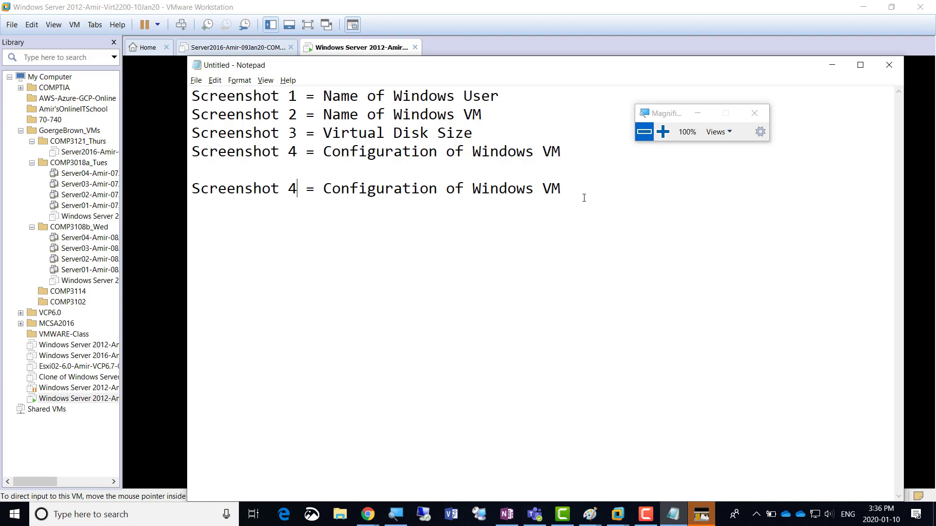
Edit the new line to read 'Screenshot 5 = IP of Windows VM'
key("shift+Left")
type("5")
key("shift+Right")
key("shift+Right")
key("Left")
key("Left")
key("Left")
key("Left")
key("Left")
key("Left")
key("Left")
key("Left")
key("Left")
key("Left")
key("Left")
key("Left")
key("shift+Left")
key("shift+Left")
key("shift+Left")
key("shift+Left")
key("shift+Left")
key("shift+Left")
key("shift+Left")
key("shift+Left")
key("shift+Left")
key("shift+Left")
key("shift+Left")
key("shift+Left")
key("shift+Left")
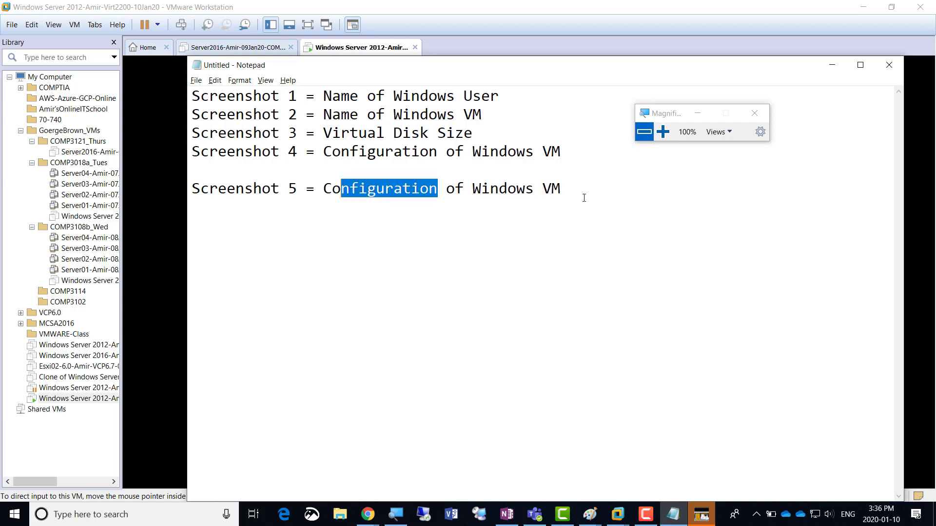
type("IP")
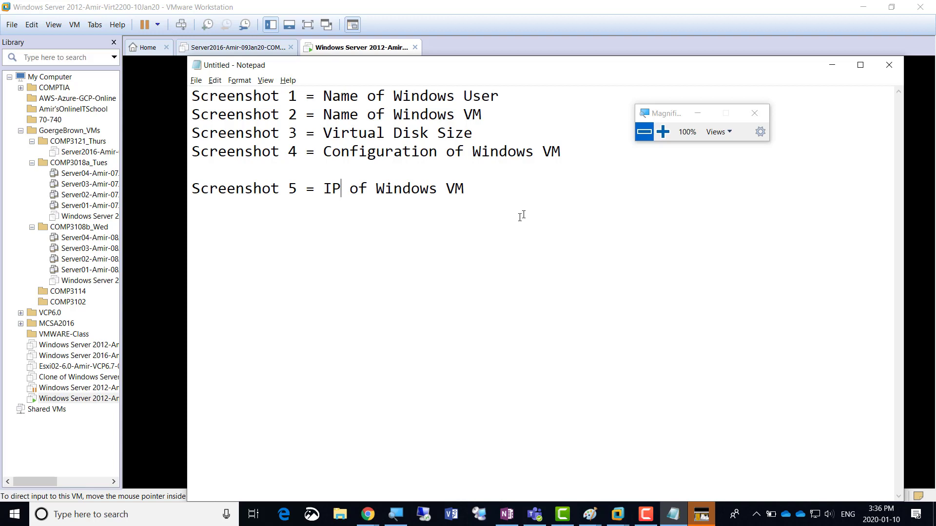
left_click_drag(677, 118, 629, 89)
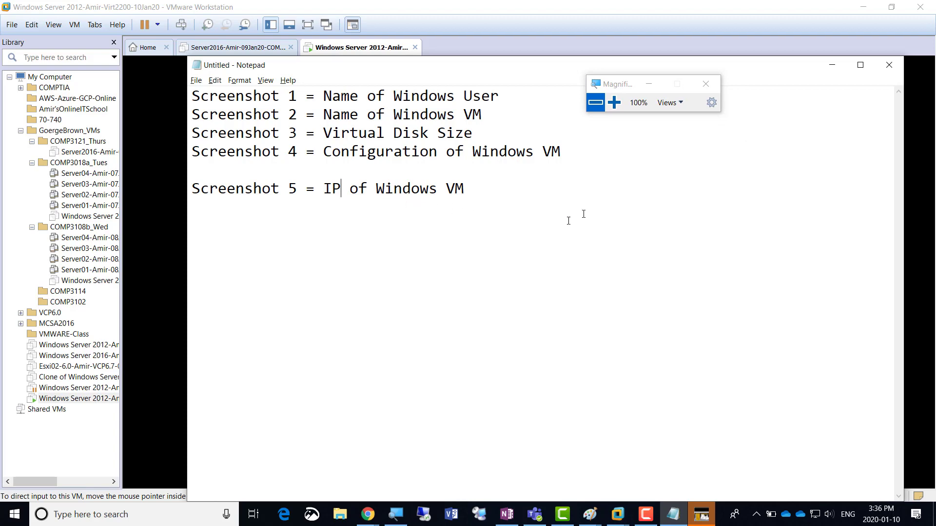
Back in the VM, OK the TCP/IPv4 and Ethernet0 Properties dialogs and close Ethernet0 Status
left_click(833, 70)
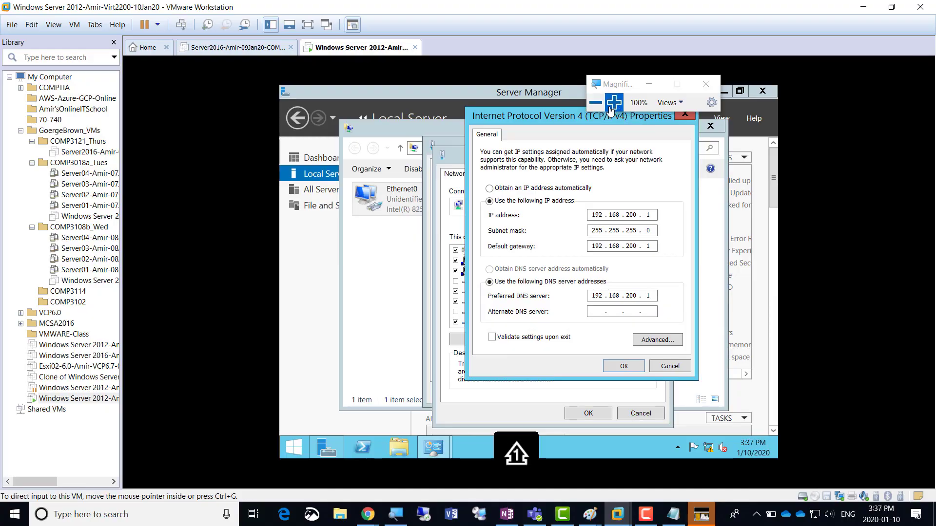
left_click(614, 102)
left_click(612, 113)
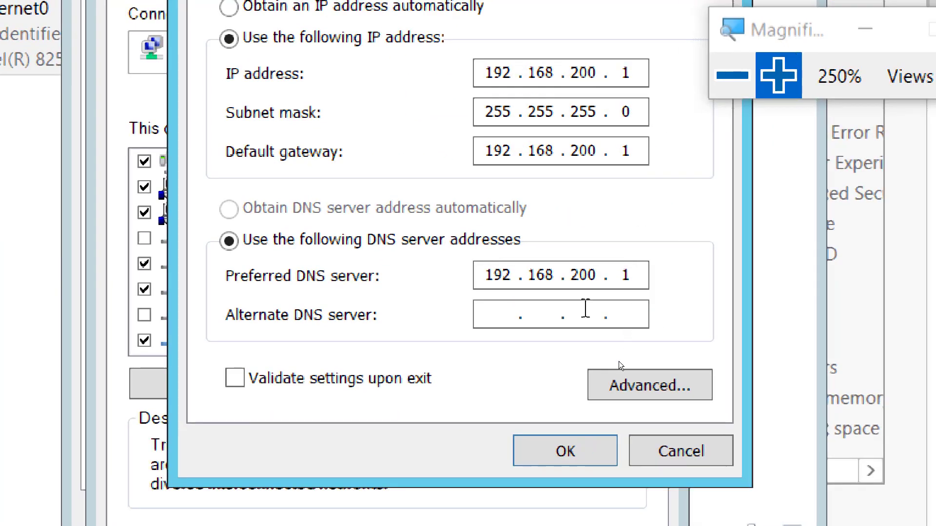
left_click(557, 454)
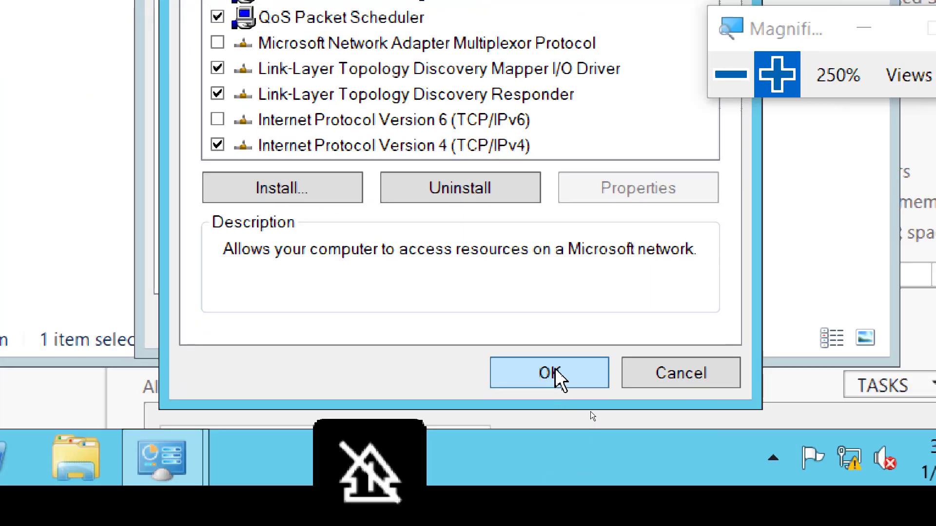
left_click(536, 497)
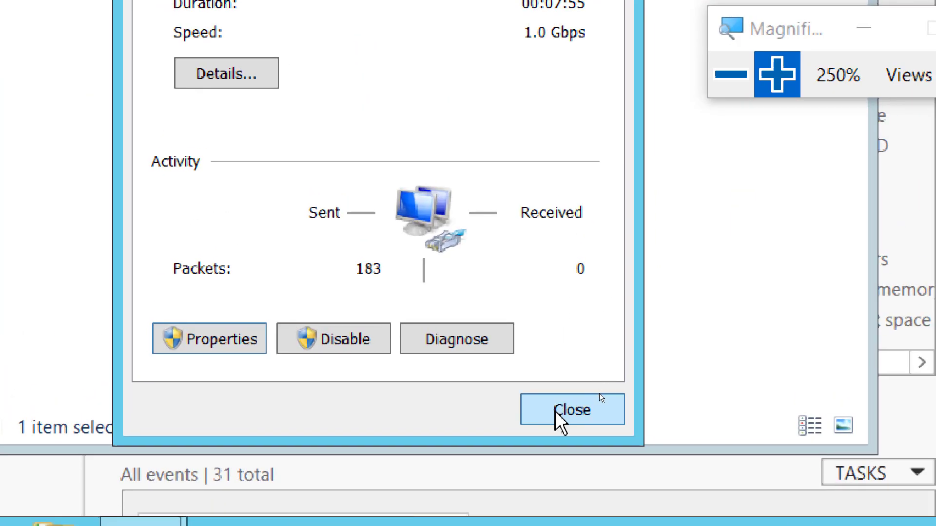
left_click(580, 357)
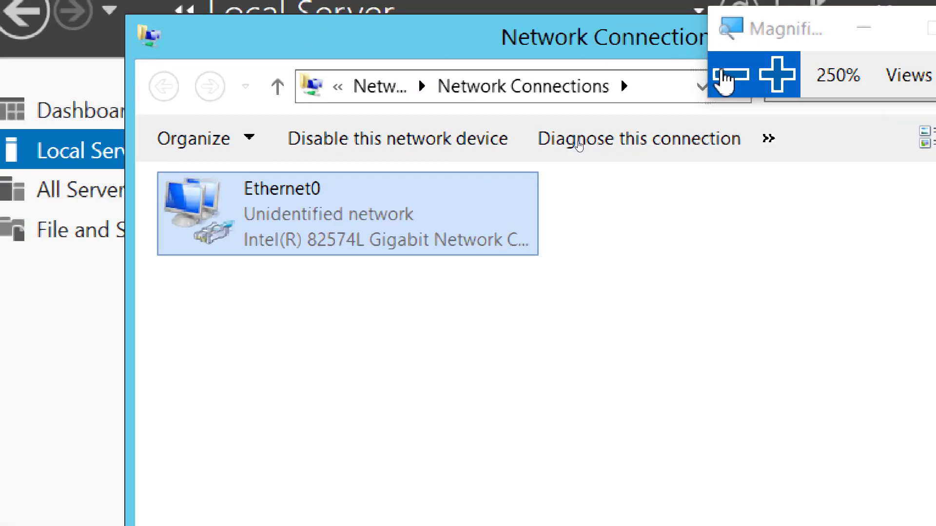
Close Network Connections, refresh Local Server to see Ethernet0 at 192.168.200.1, then open Dashboard
left_click(725, 76)
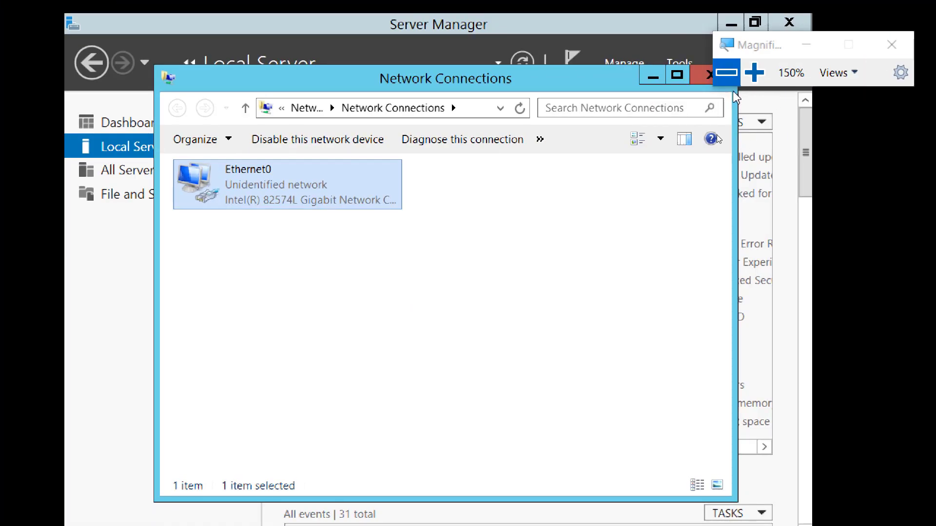
left_click(702, 82)
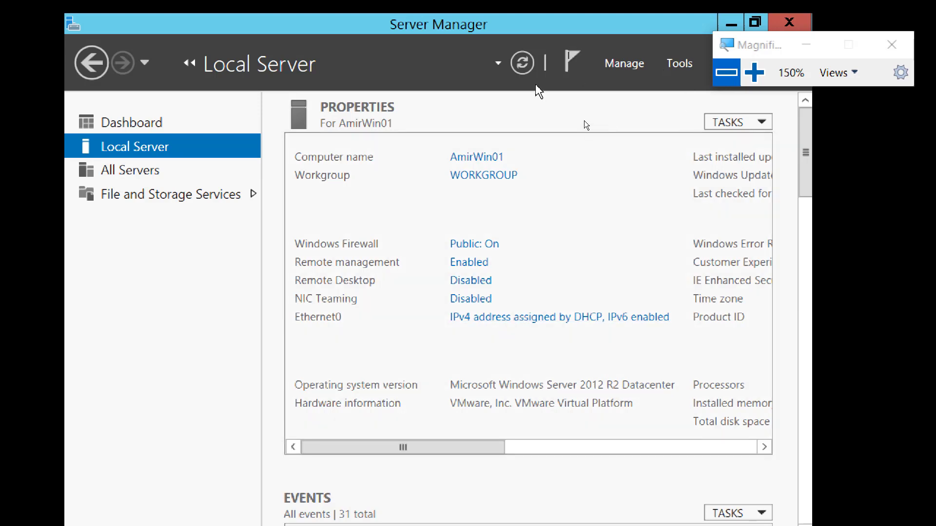
left_click(521, 65)
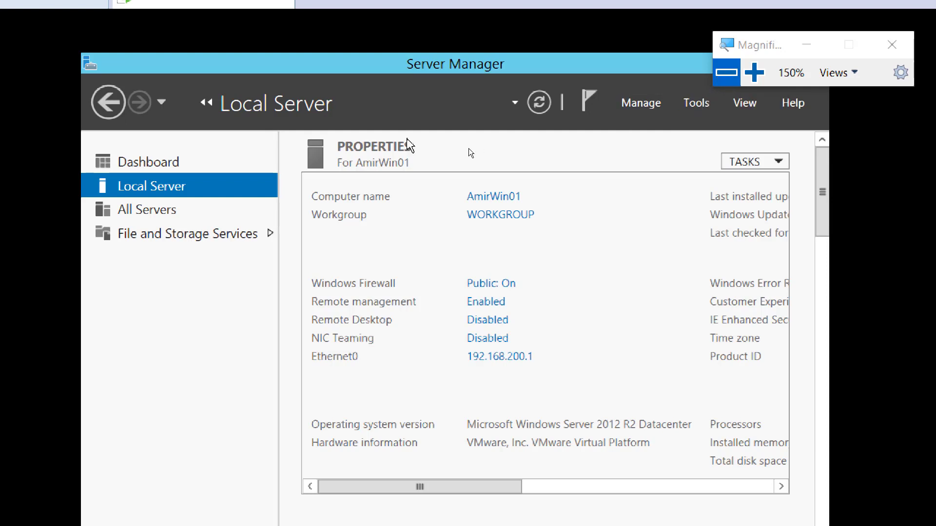
left_click(158, 169)
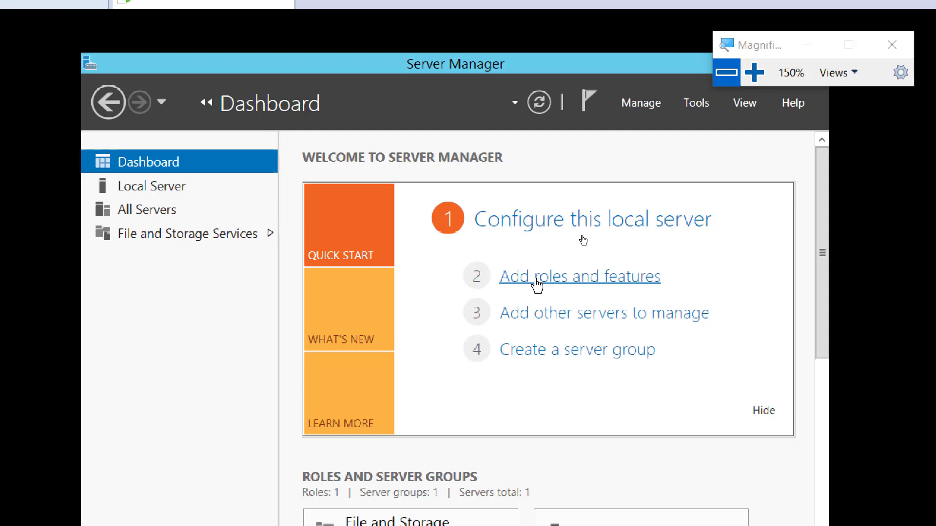
Launch the Add Roles and Features Wizard and advance to the Server Roles page
left_click(569, 281)
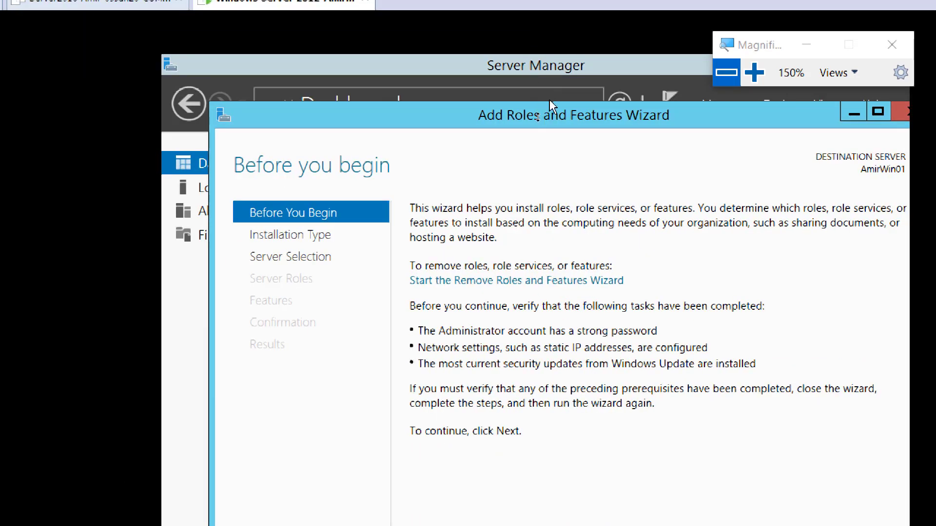
left_click_drag(546, 117, 510, 70)
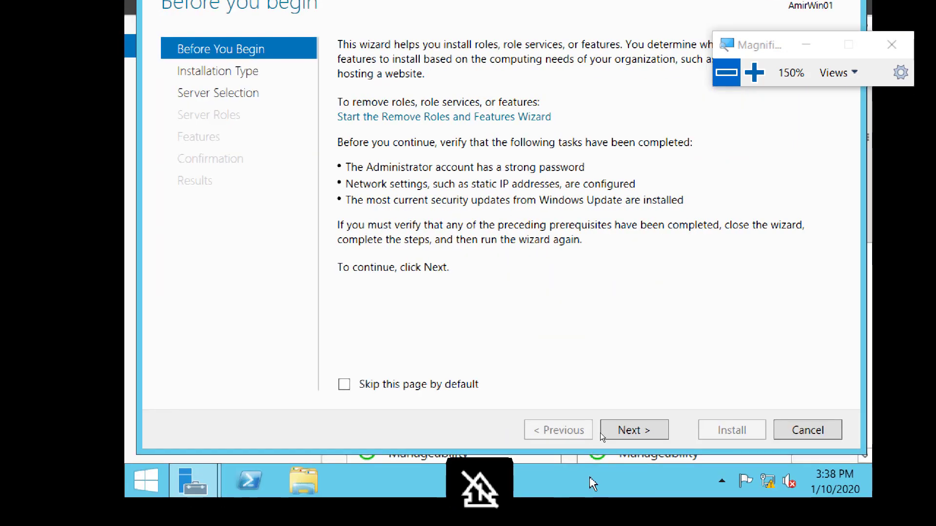
left_click(628, 430)
left_click(629, 431)
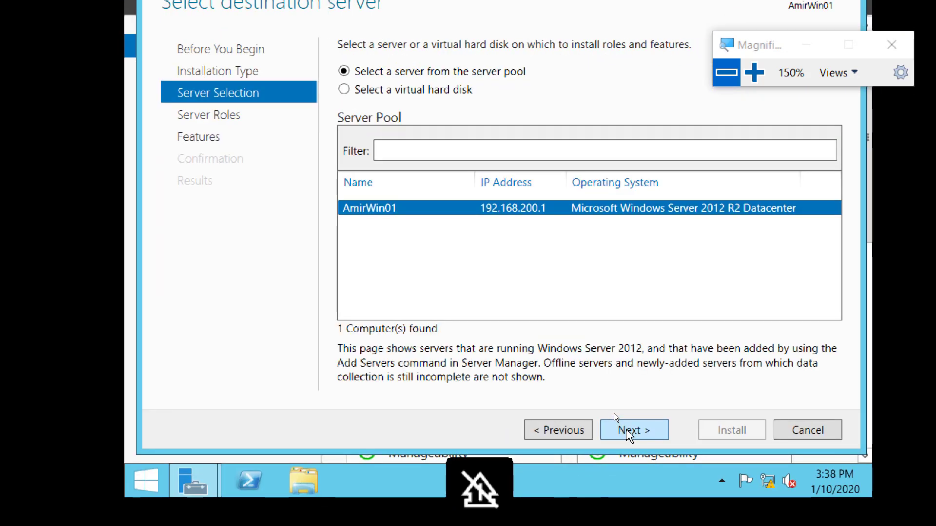
left_click(628, 430)
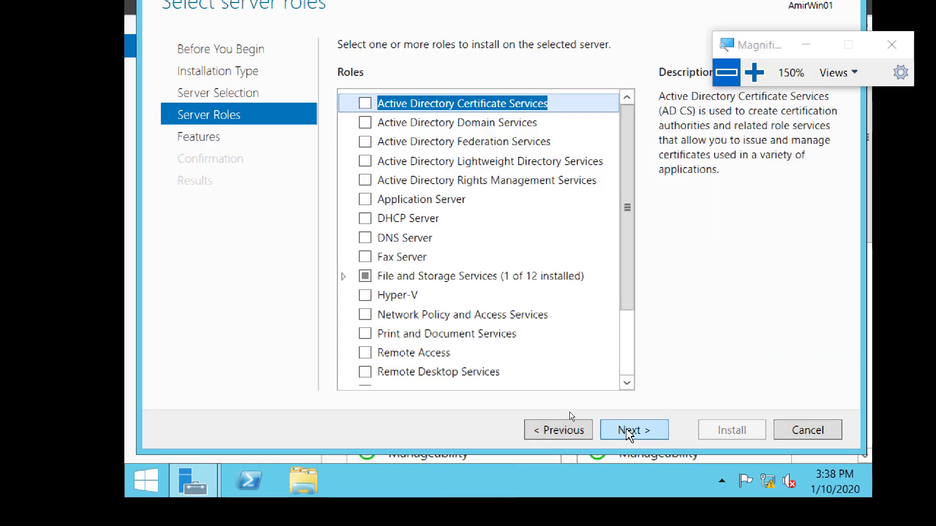
left_click(549, 430)
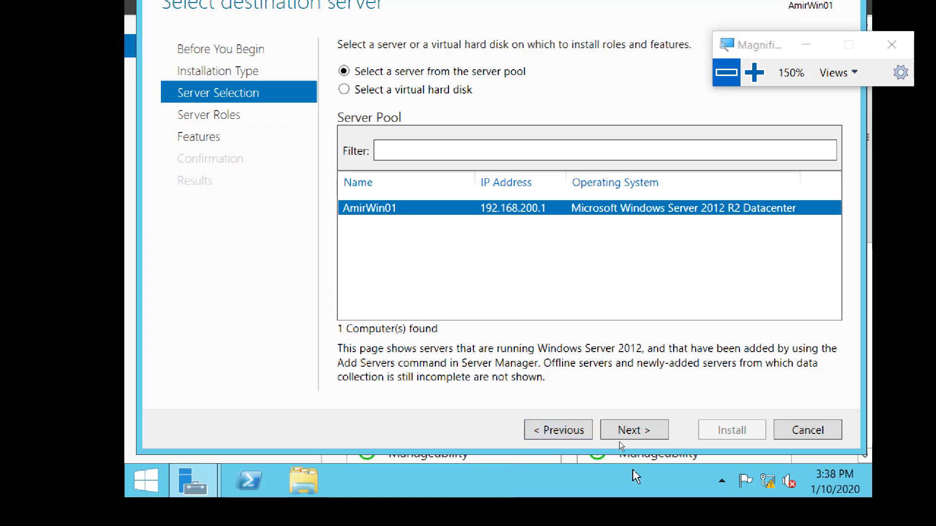
left_click(634, 431)
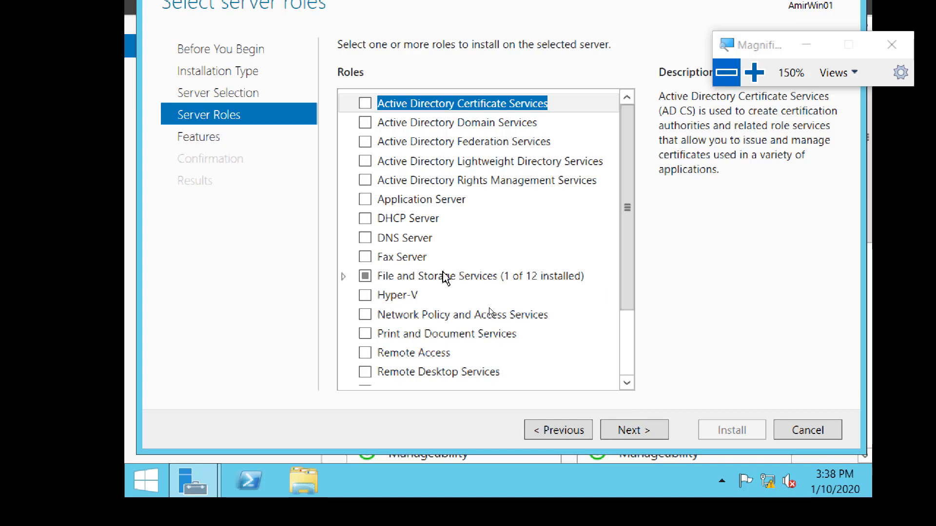
Select DNS Server with its management tools and allow automatic restart on the Confirmation page
left_click(364, 237)
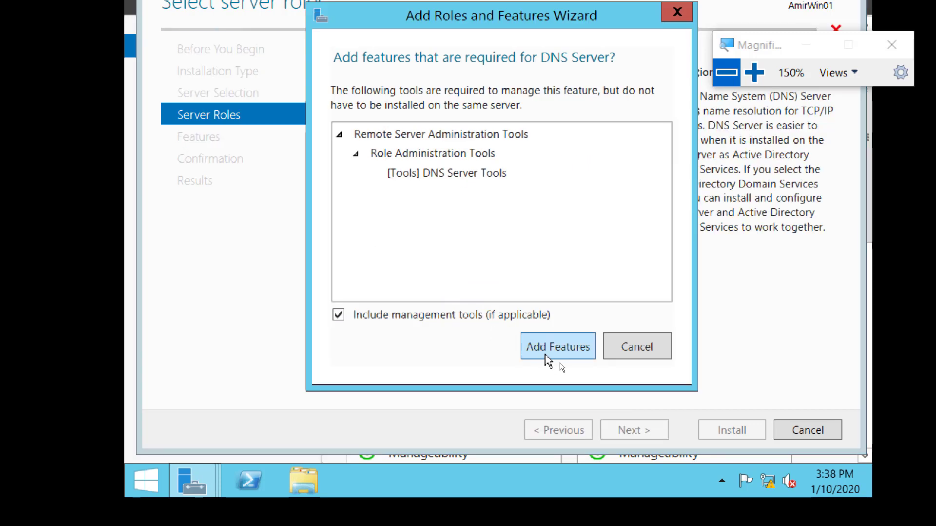
left_click(556, 356)
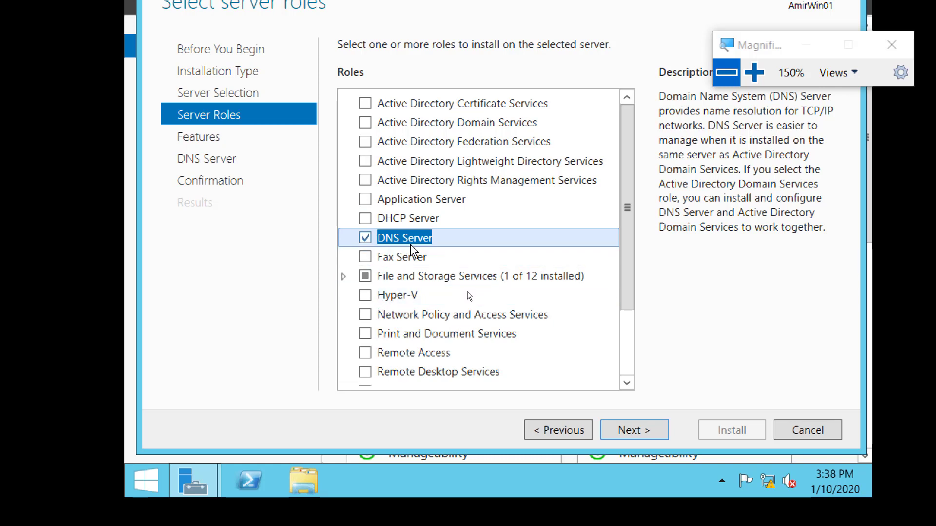
left_click(629, 428)
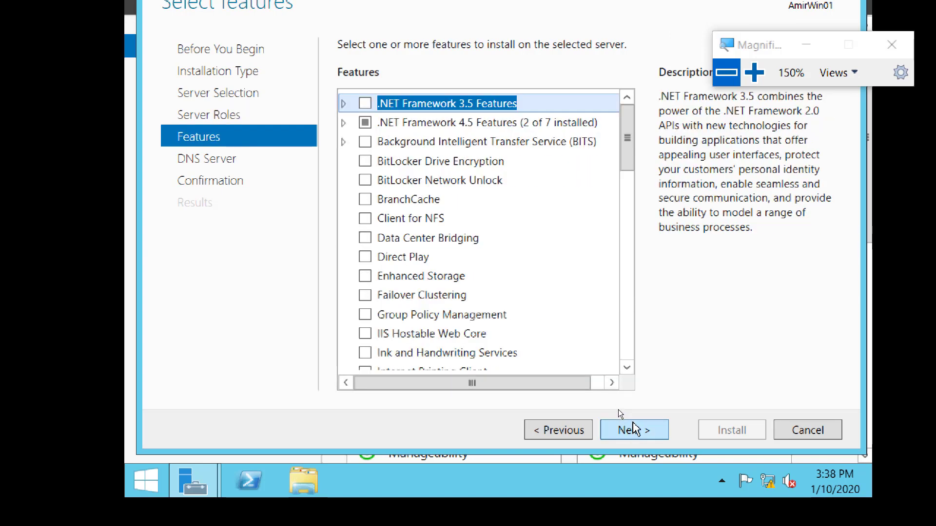
left_click(634, 432)
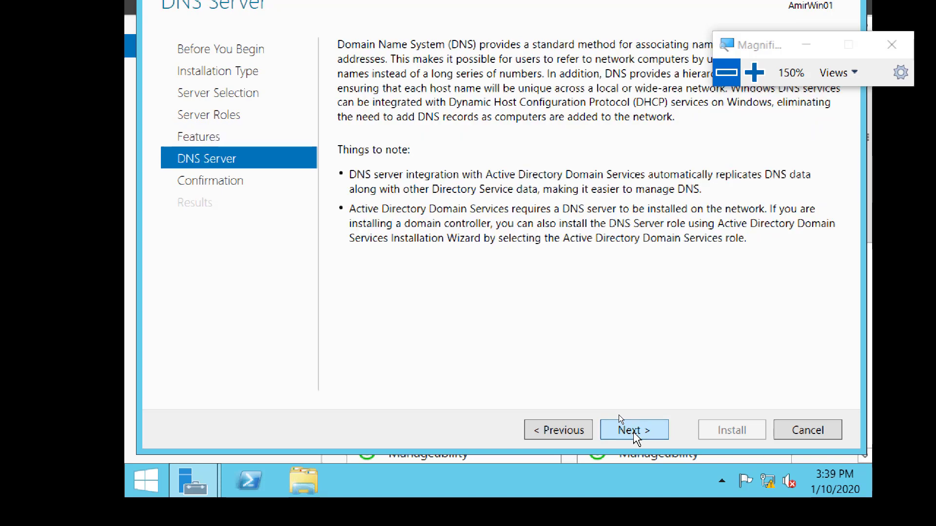
left_click(636, 438)
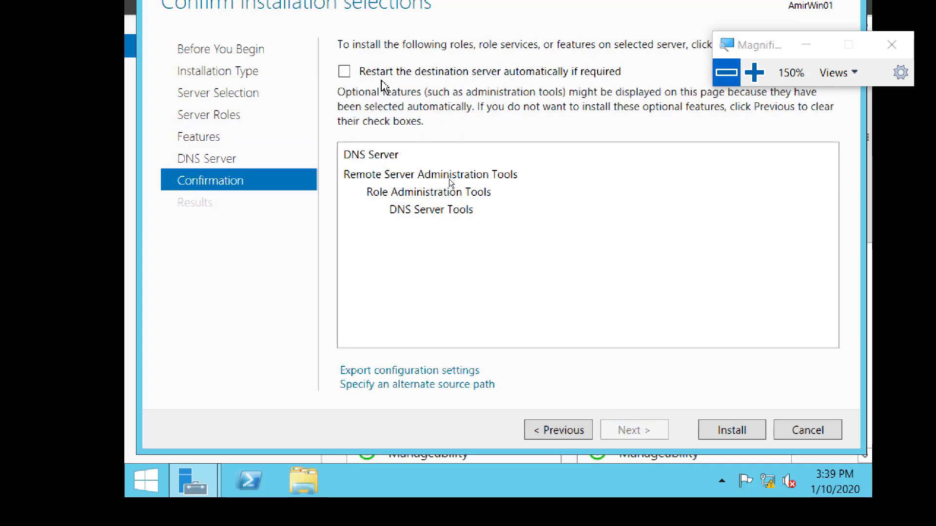
left_click(375, 74)
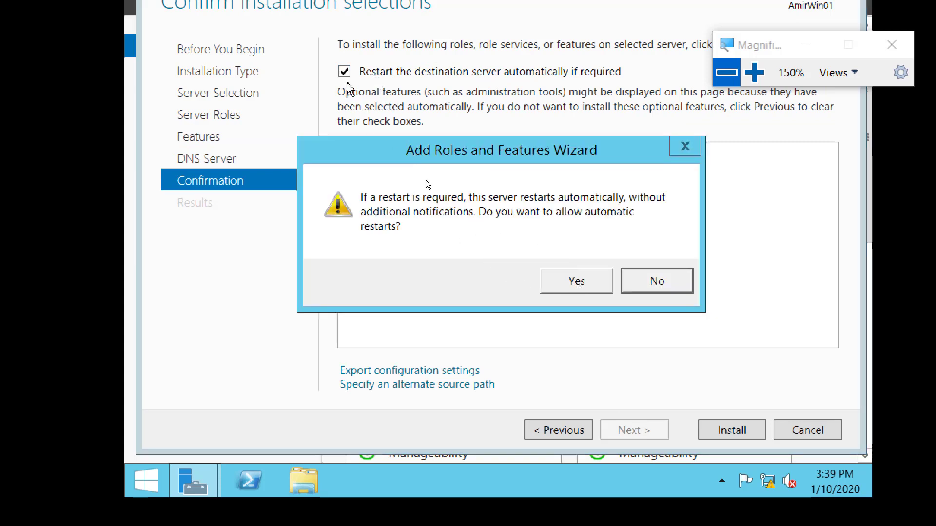
left_click(565, 284)
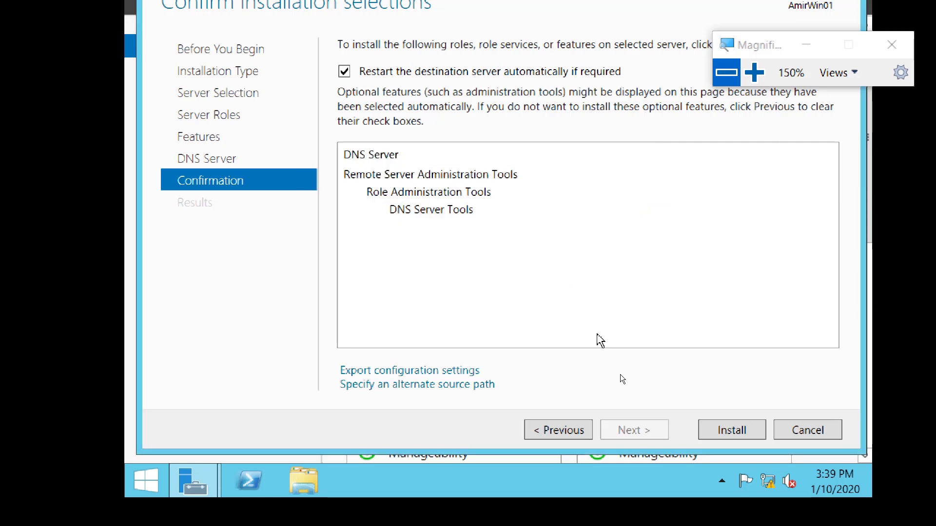
Install the DNS Server role and DNS Server Tools from the confirmation page
left_click(733, 431)
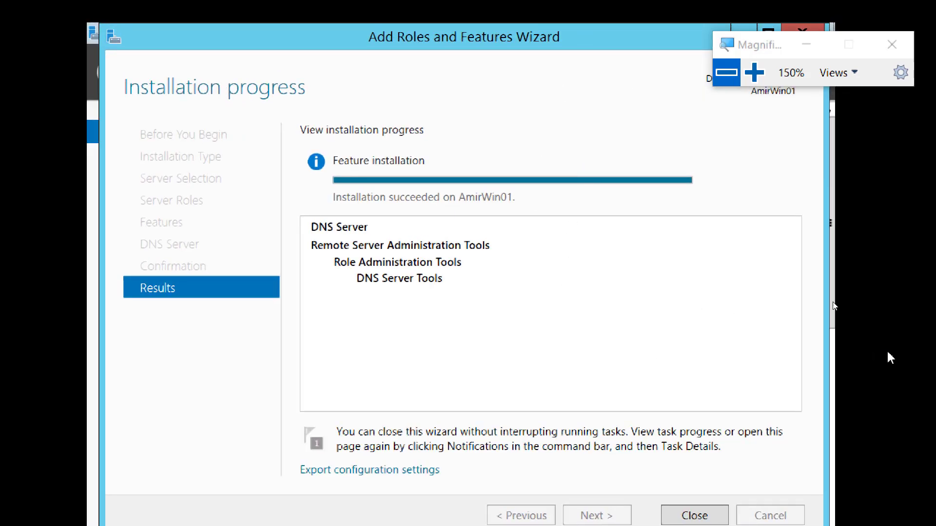
left_click(726, 73)
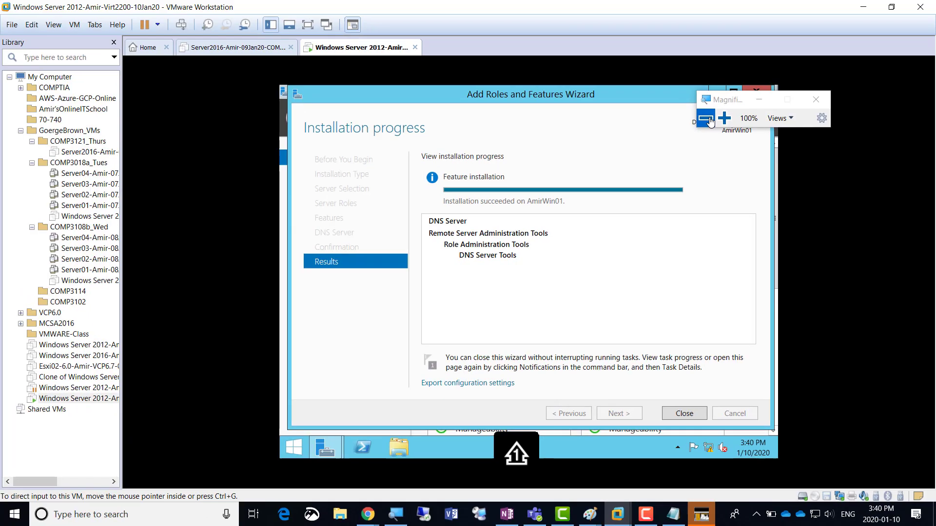
left_click(725, 118)
left_click(724, 118)
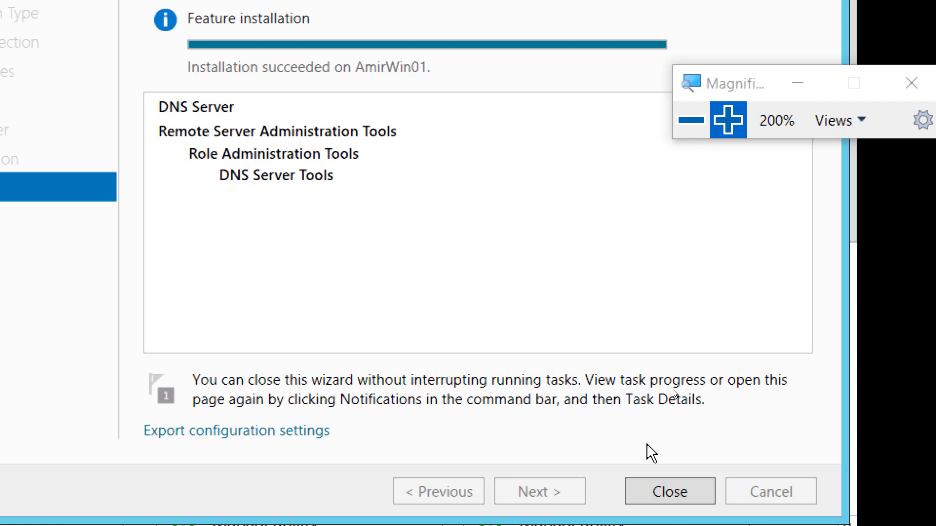
left_click(687, 120)
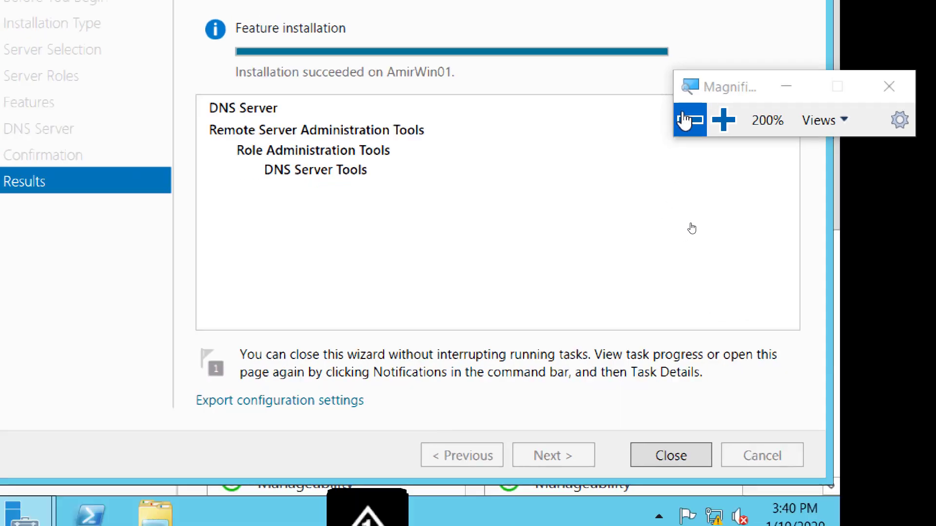
left_click(685, 120)
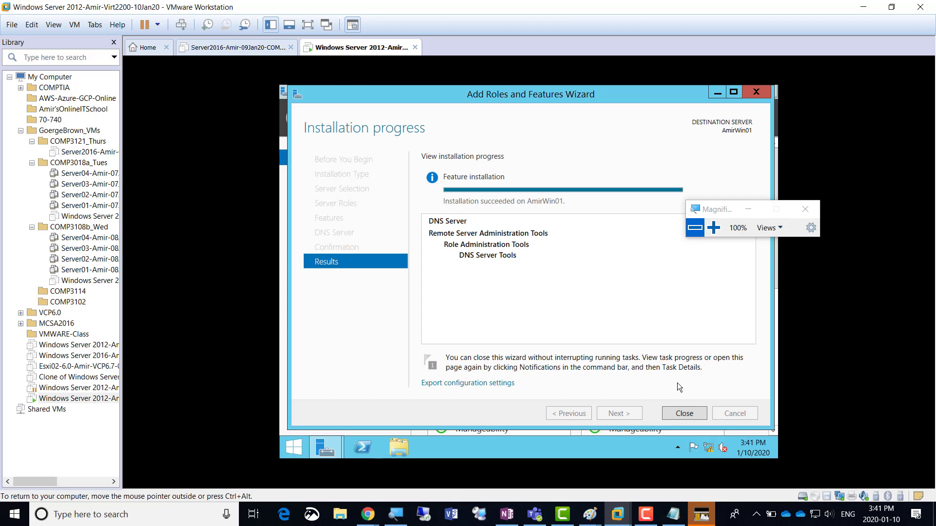
Close the wizard, launch DNS Manager from Tools, and expand the server to Forward Lookup Zones
left_click(685, 413)
left_click(713, 228)
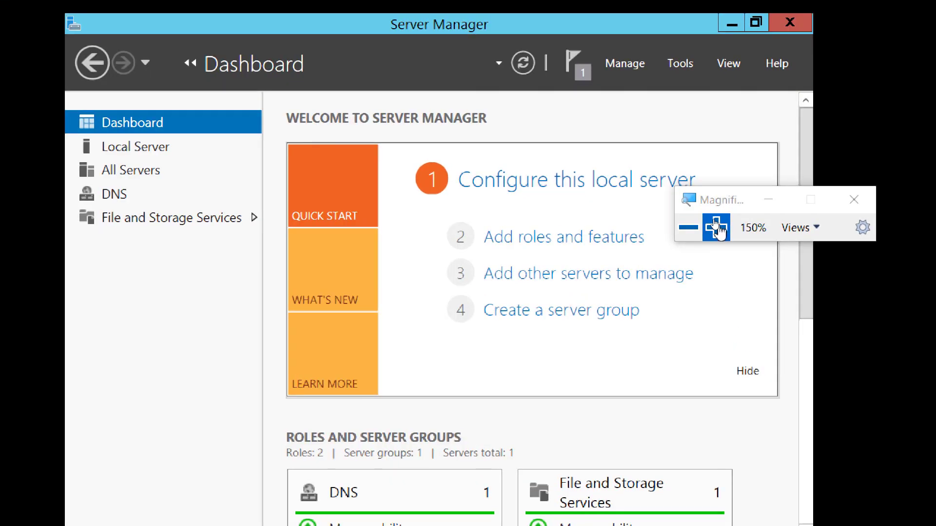
left_click(680, 63)
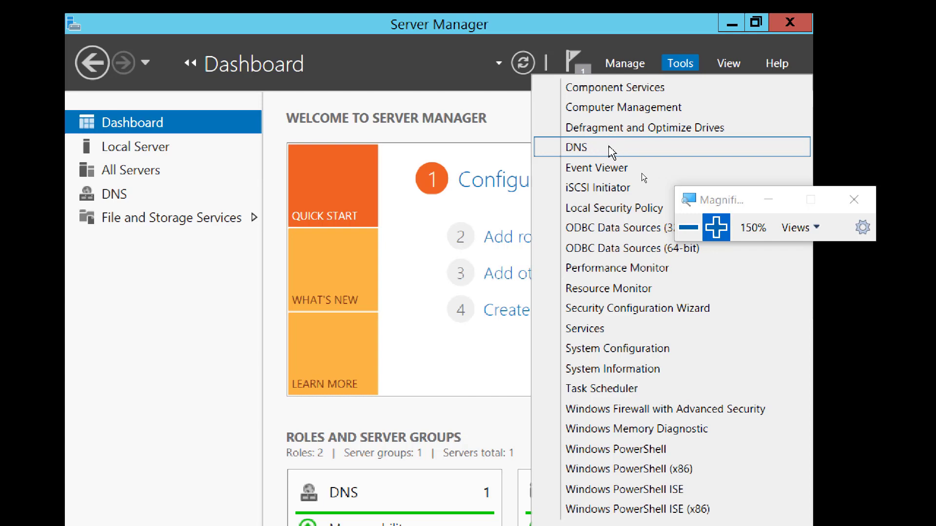
left_click(610, 147)
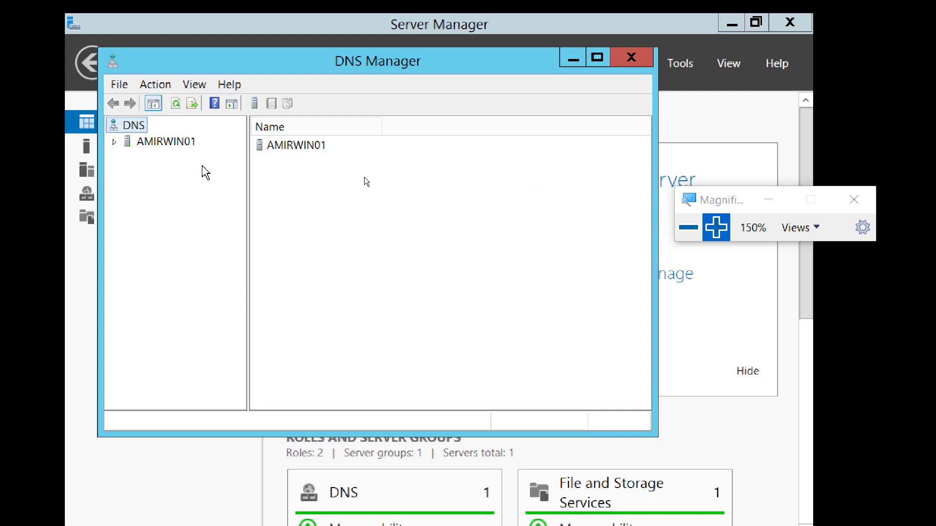
left_click(179, 140)
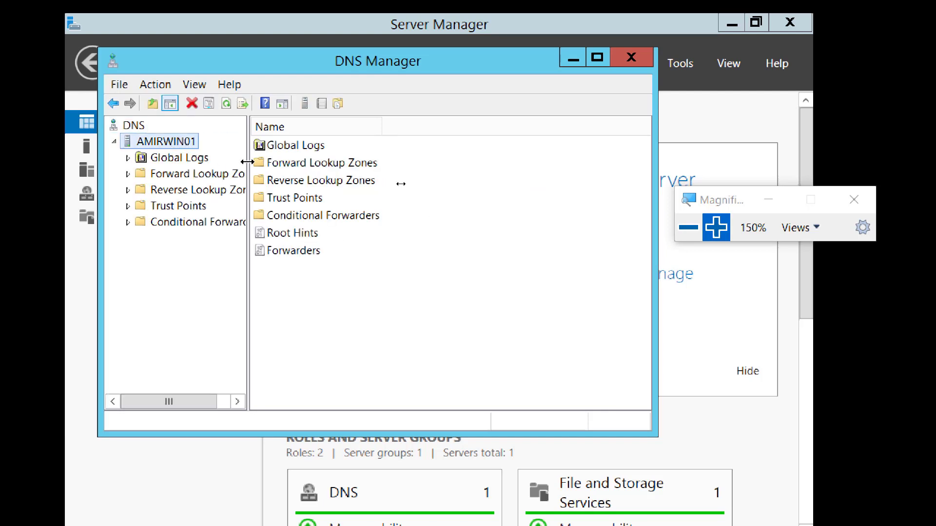
left_click_drag(248, 161, 385, 163)
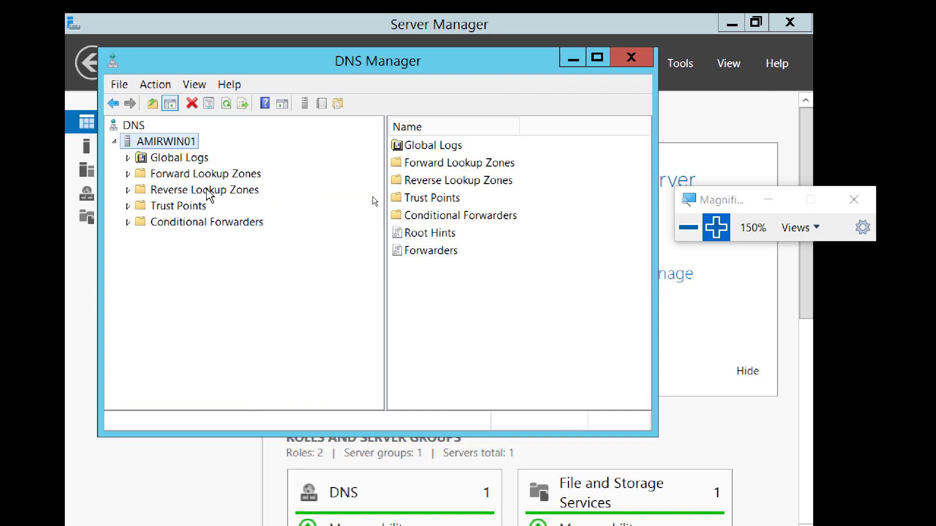
left_click(205, 177)
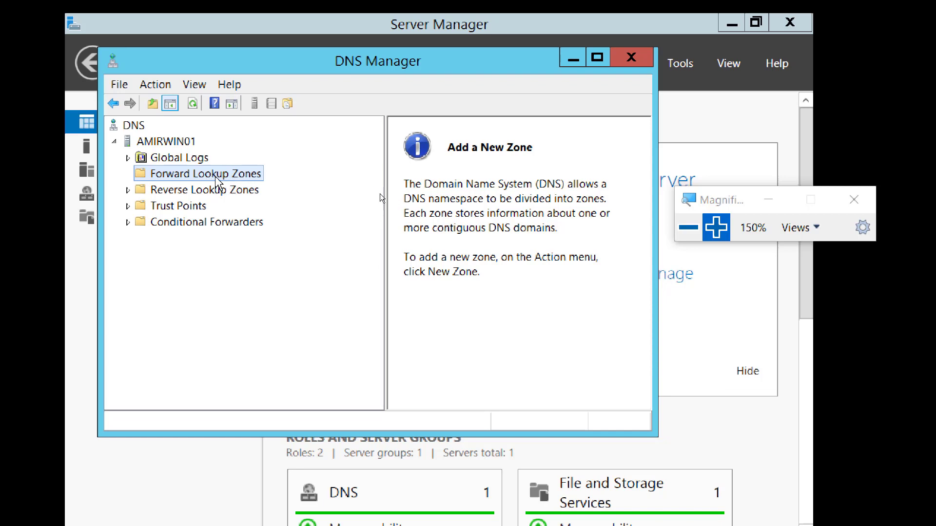
Open the context menu for Forward Lookup Zones in DNS Manager to reach New Zone
right_click(242, 179)
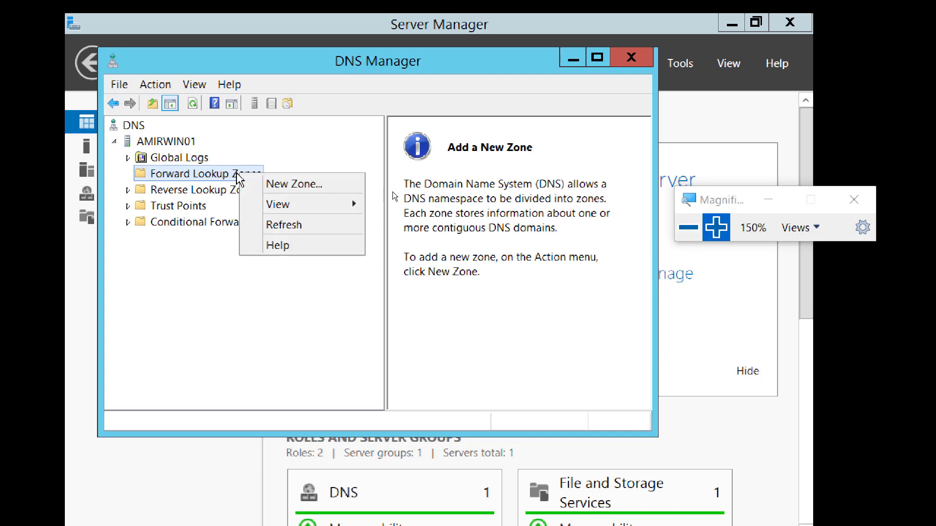
Start a New Zone Wizard for a primary forward zone named AmirZone.local
left_click(303, 188)
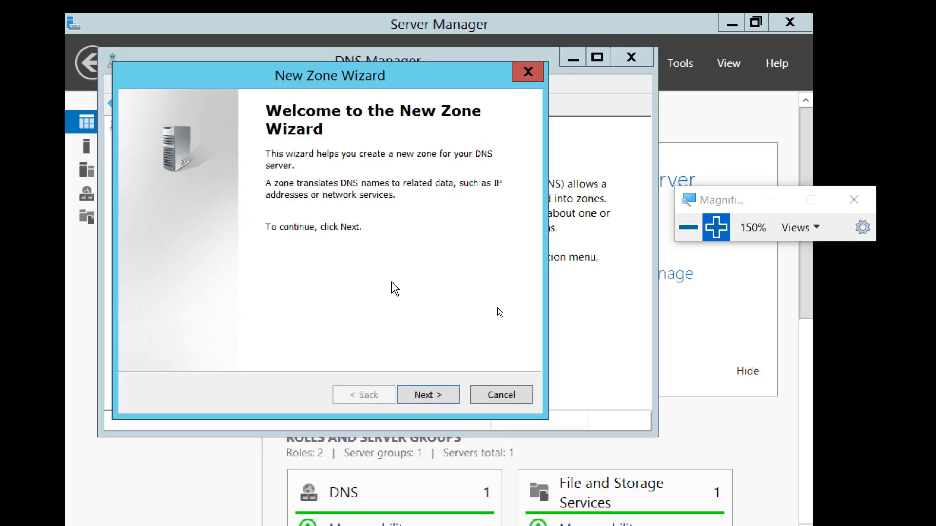
left_click(426, 399)
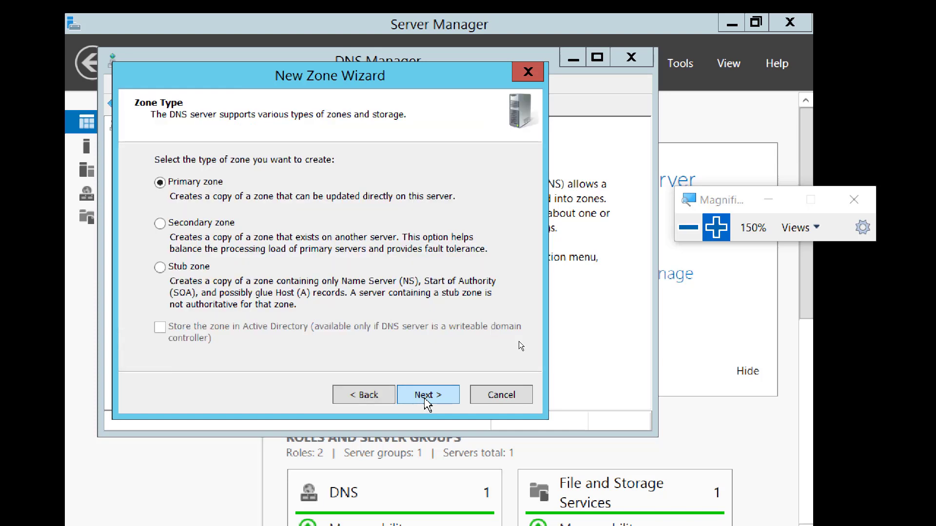
left_click(715, 227)
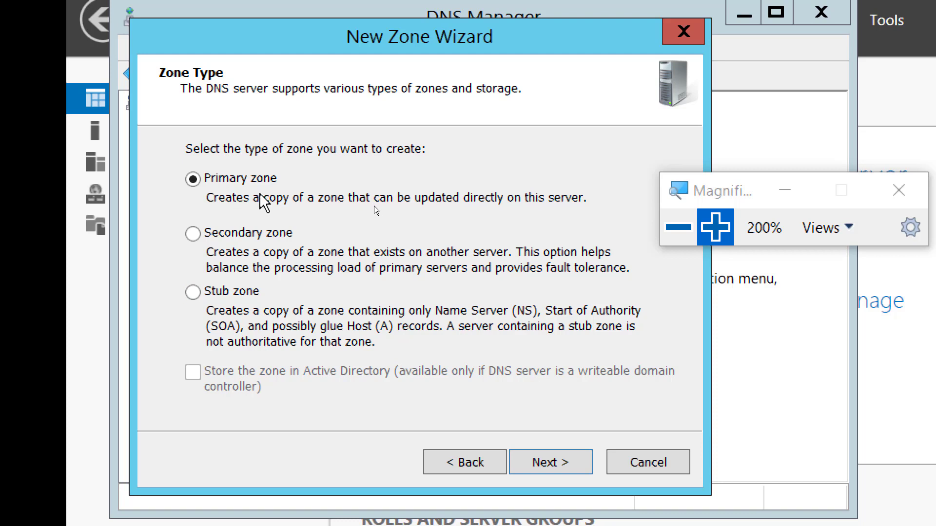
left_click(553, 467)
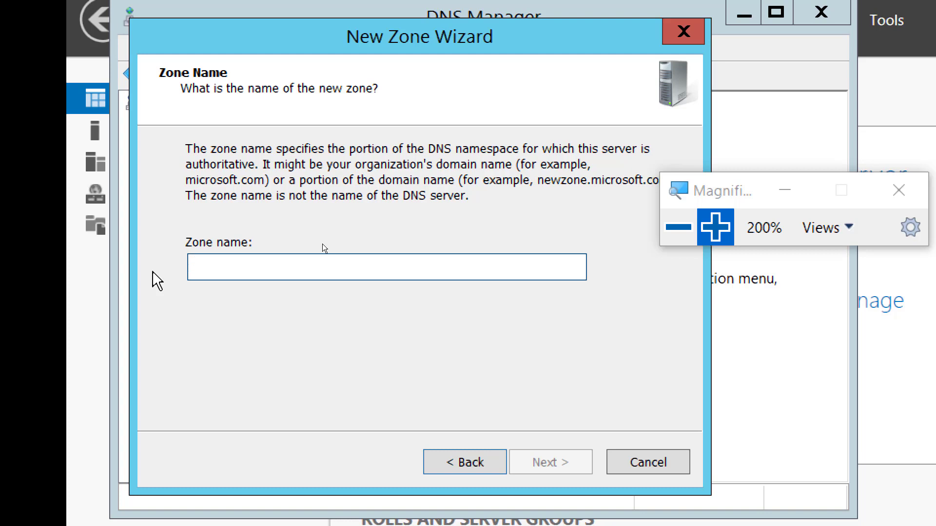
type("Amir")
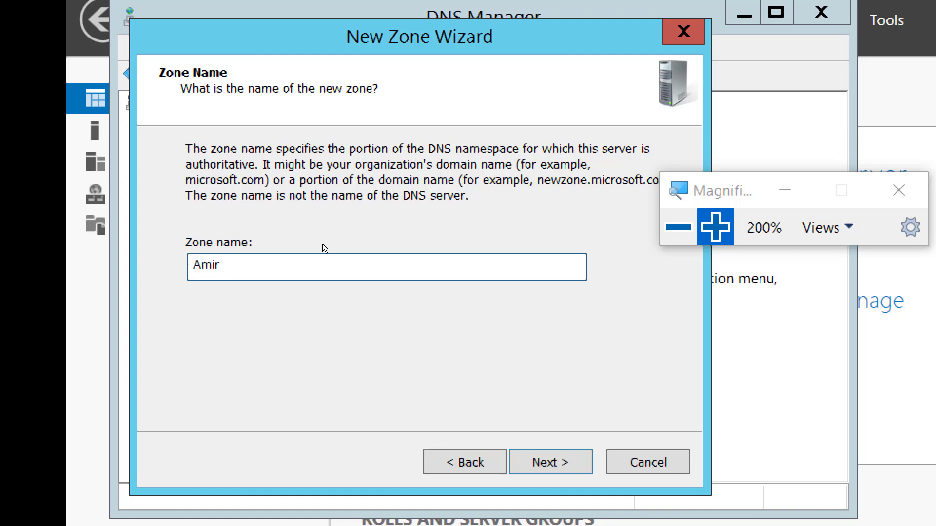
type("Zone.local")
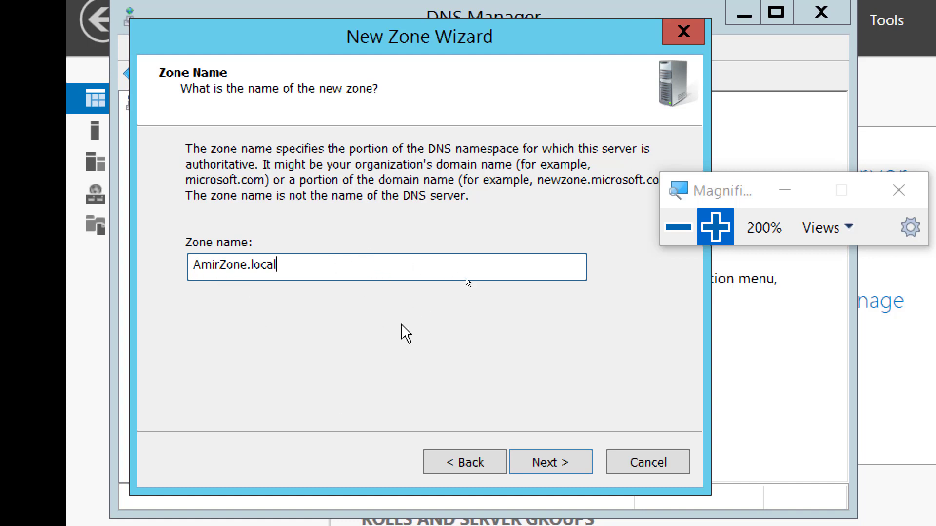
left_click(678, 238)
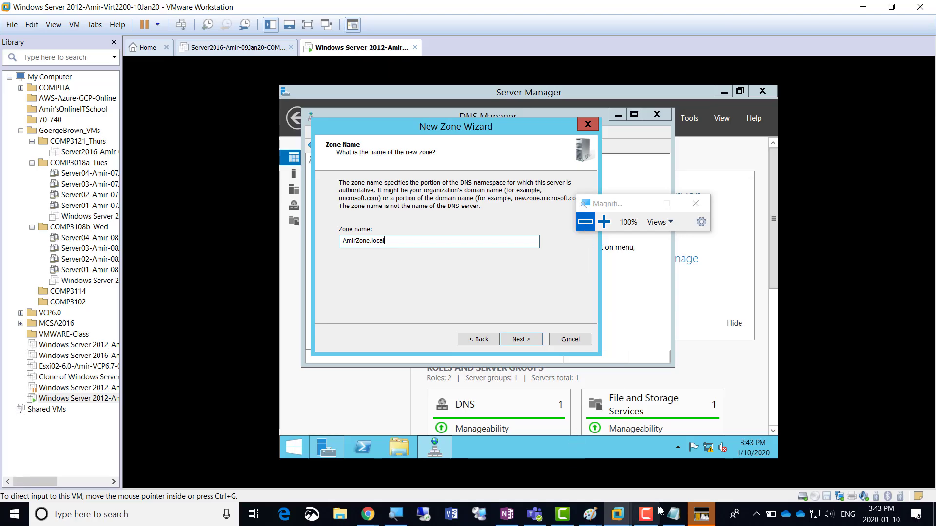
In the Notepad notes, duplicate the Screenshot 5 line onto a new line below it
left_click(673, 514)
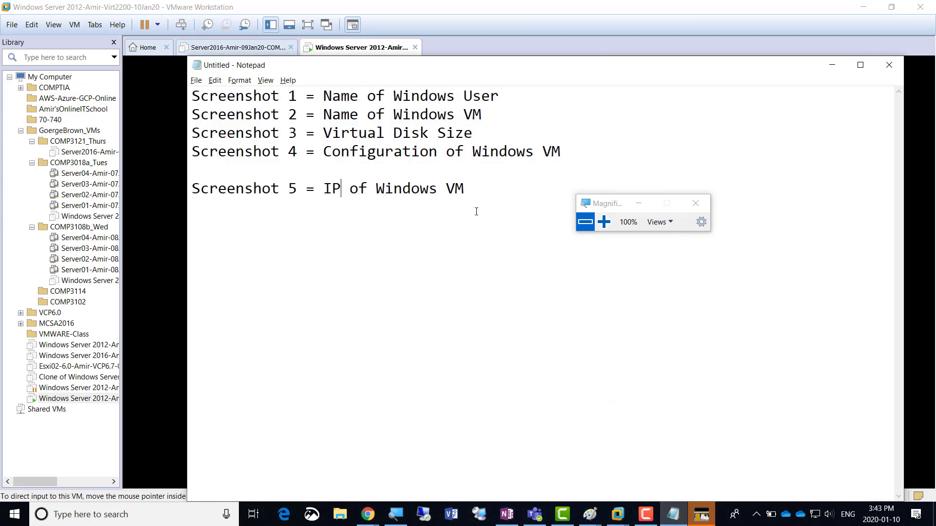
key("Right")
key("Right")
key("Right")
key("Right")
key("Right")
key("Right")
key("Right")
key("Right")
key("Right")
key("Right")
key("Right")
key("Right")
key("Right")
key("Right")
key("shift+Home")
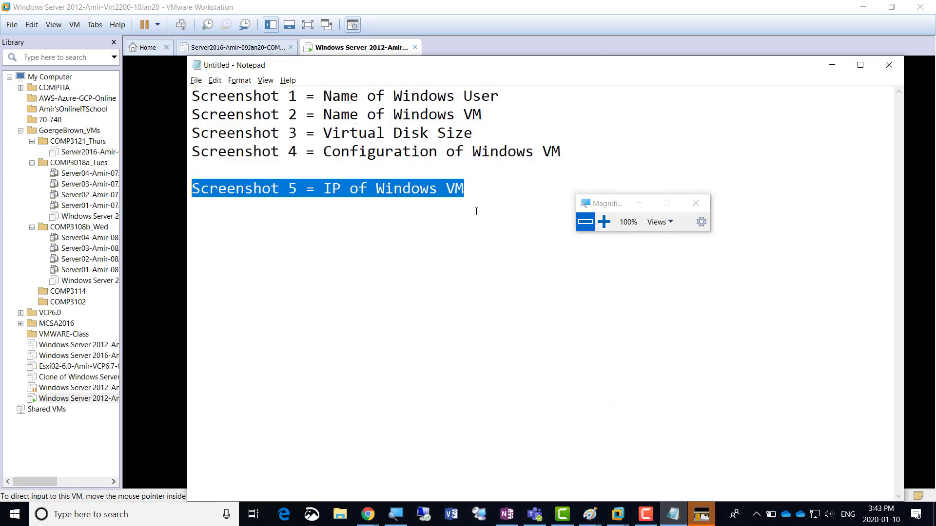
key("shift+Right")
key("shift+Left")
key("ctrl+c")
key("Right")
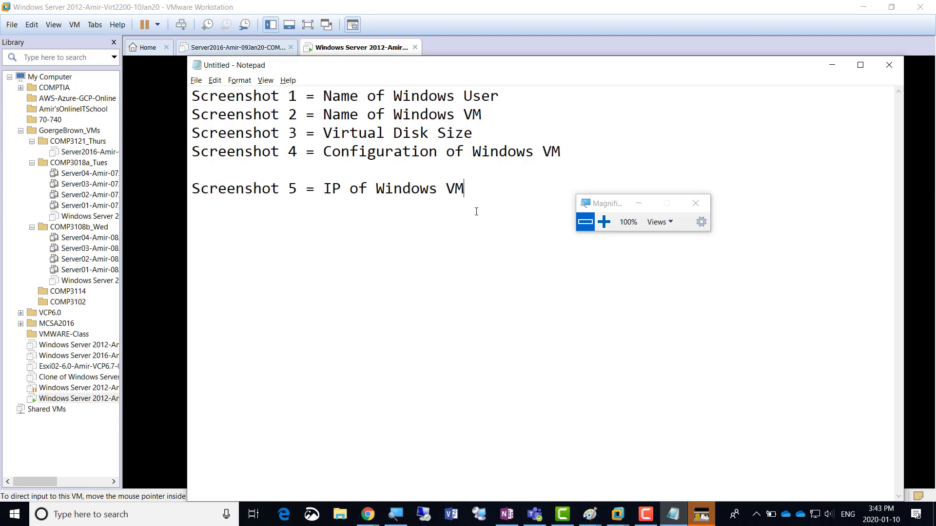
key("Return")
key("ctrl+v")
Edit the copied line to read 'Screenshot 6 = DNS Zone'
key("Home")
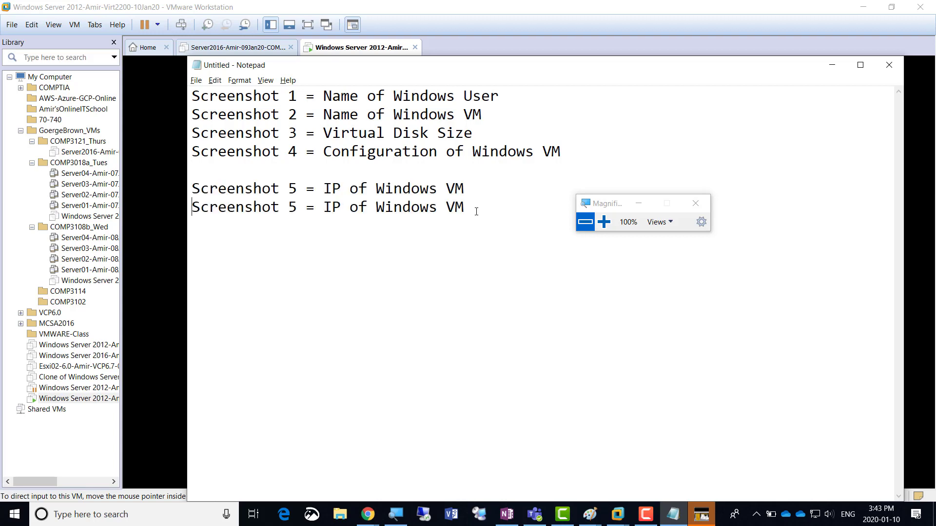
key("Right")
key("Right")
key("Right")
key("Right")
key("Right")
key("Right")
key("Right")
key("Right")
key("Right")
key("Right")
key("Right")
key("shift+Right")
type("6")
key("Right")
key("Right")
key("shift+Right")
key("shift+Right")
key("shift+Right")
key("shift+Right")
key("shift+Right")
key("shift+Right")
key("shift+Right")
key("shift+Right")
key("shift+Right")
key("shift+Right")
key("shift+Right")
key("shift+Right")
key("shift+Right")
key("shift+Right")
key("shift+Right")
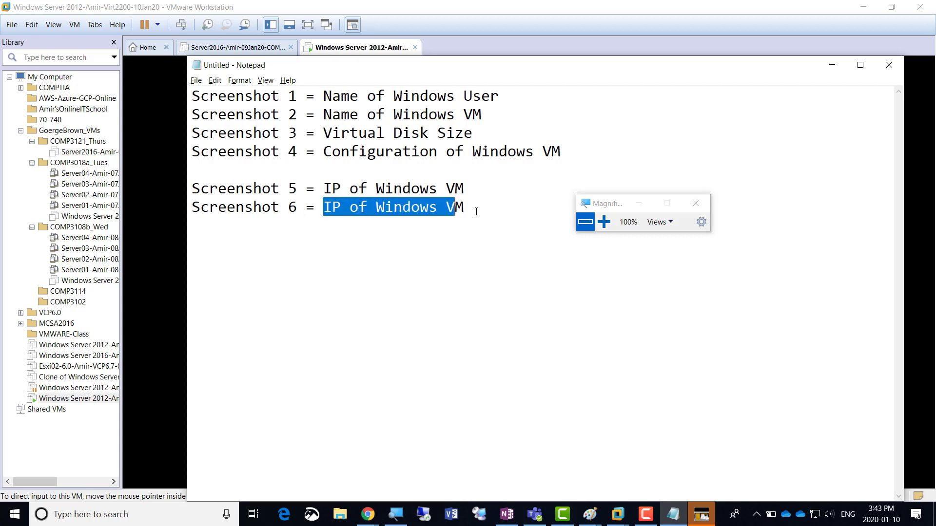
key("shift+Right")
type("DNS ")
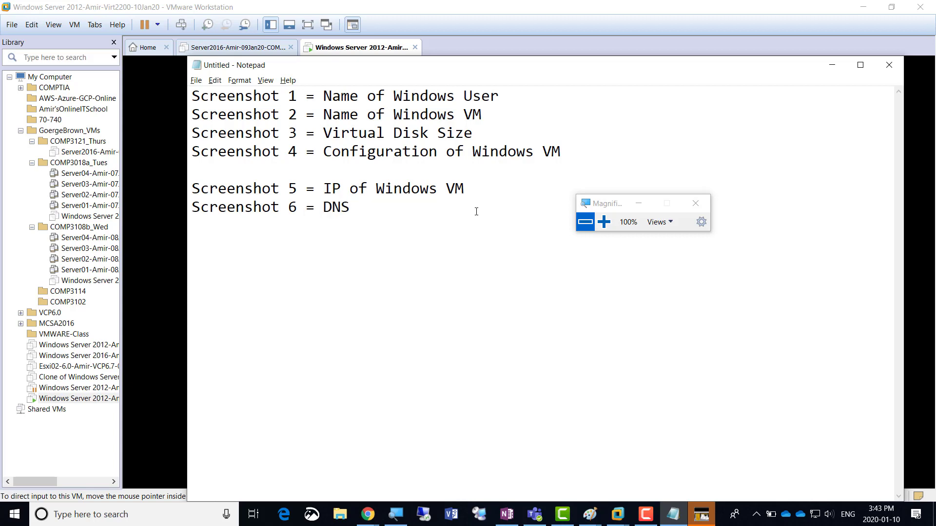
type("Zone")
Complete the AmirZone.local wizard with a new zone file, allowing nonsecure and secure dynamic updates
left_click(832, 66)
left_click(604, 223)
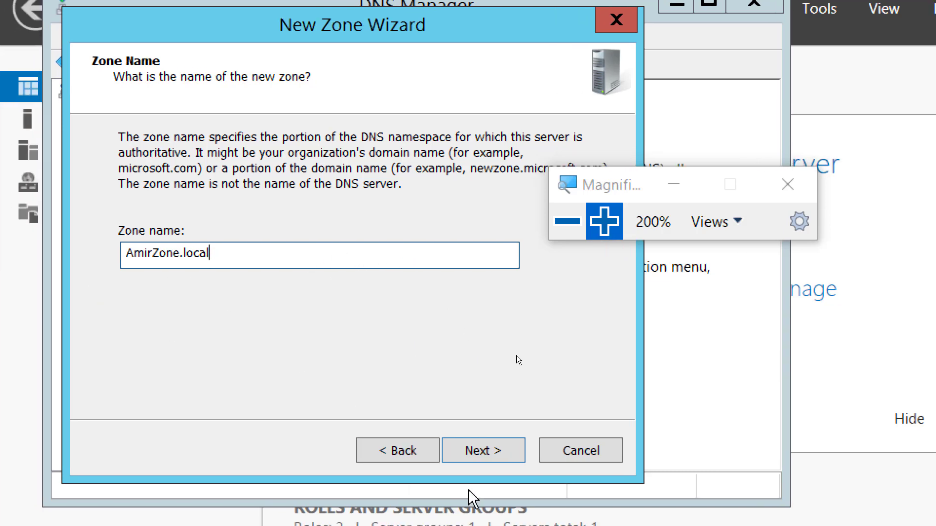
left_click(488, 453)
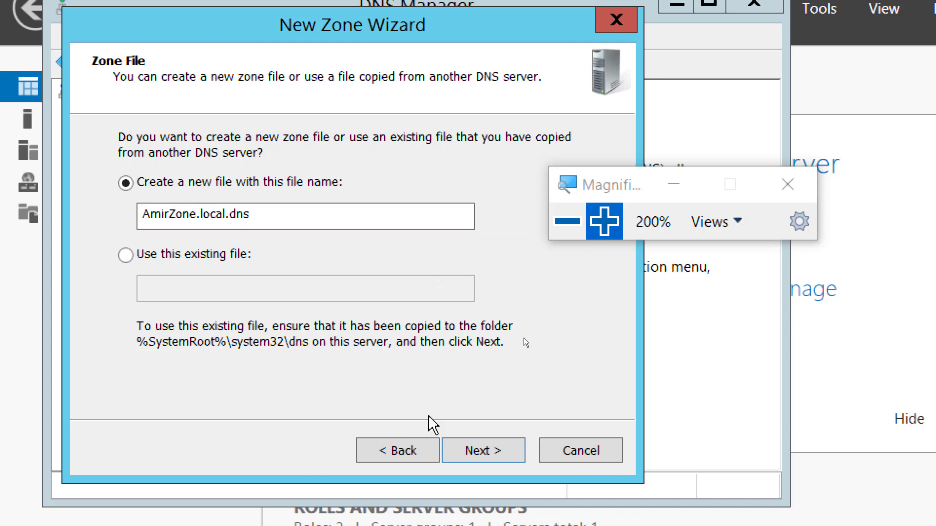
left_click(485, 454)
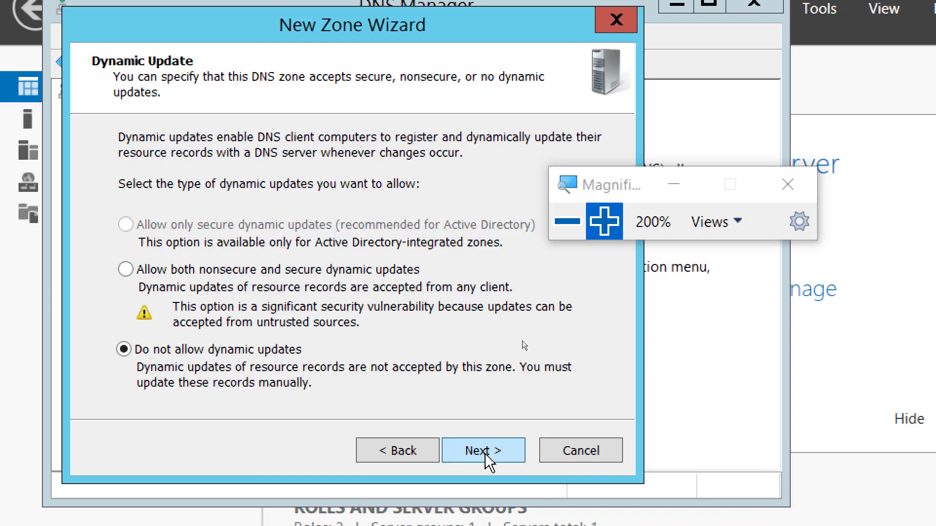
left_click(176, 273)
left_click(487, 449)
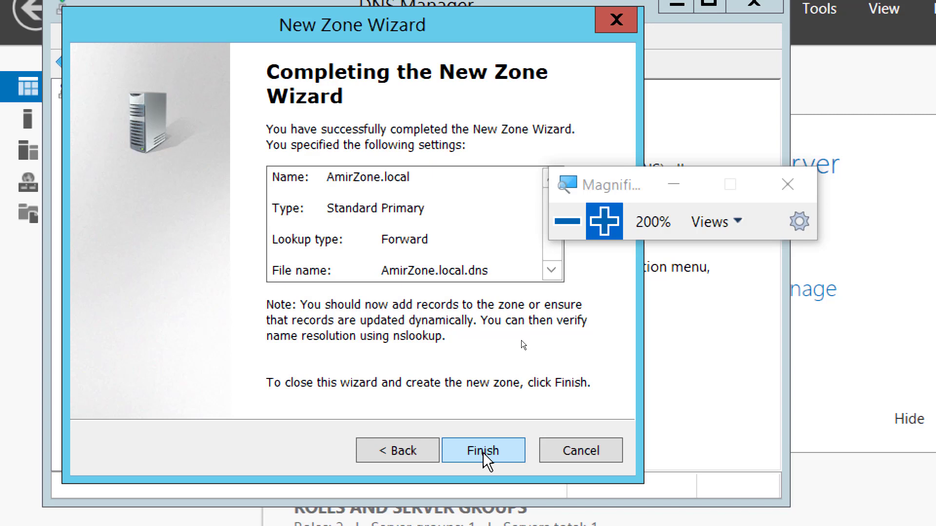
left_click(483, 451)
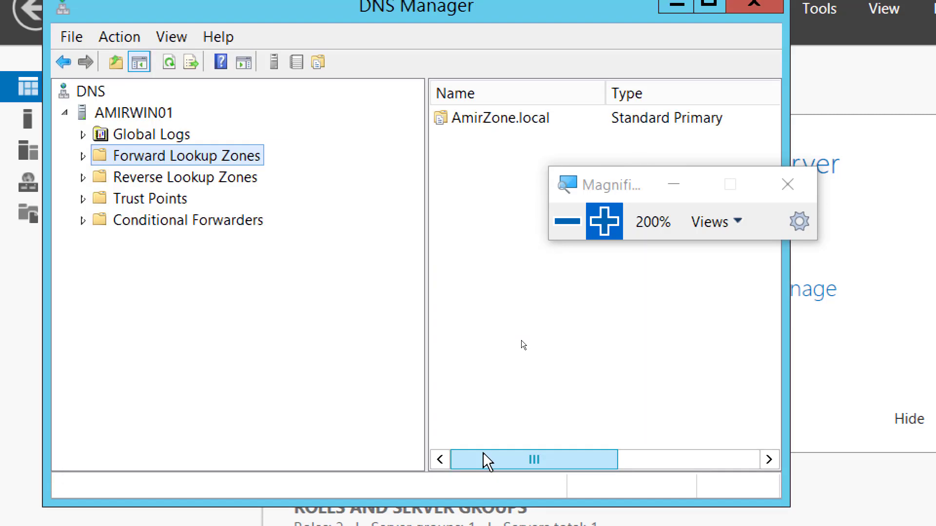
Expand Forward Lookup Zones, select AmirZone.local to view its SOA and NS records, and open its context menu
double_click(242, 157)
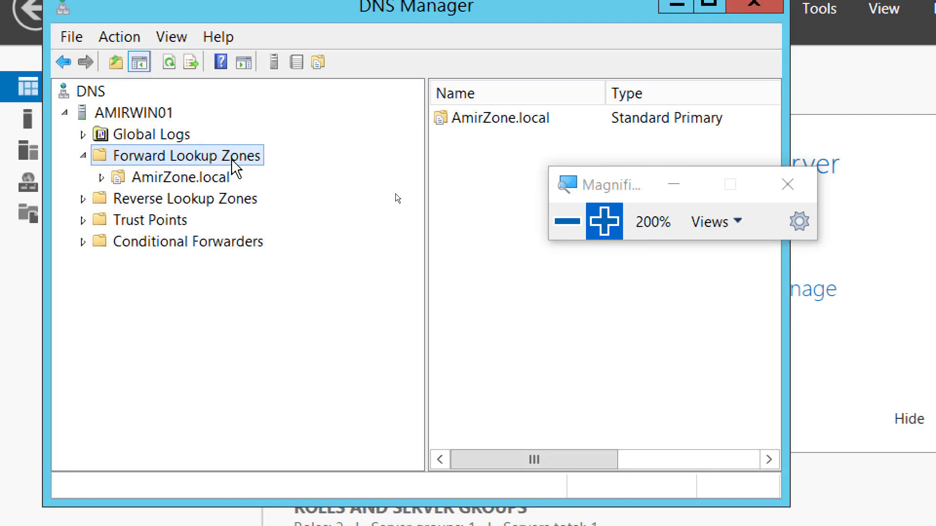
left_click(210, 178)
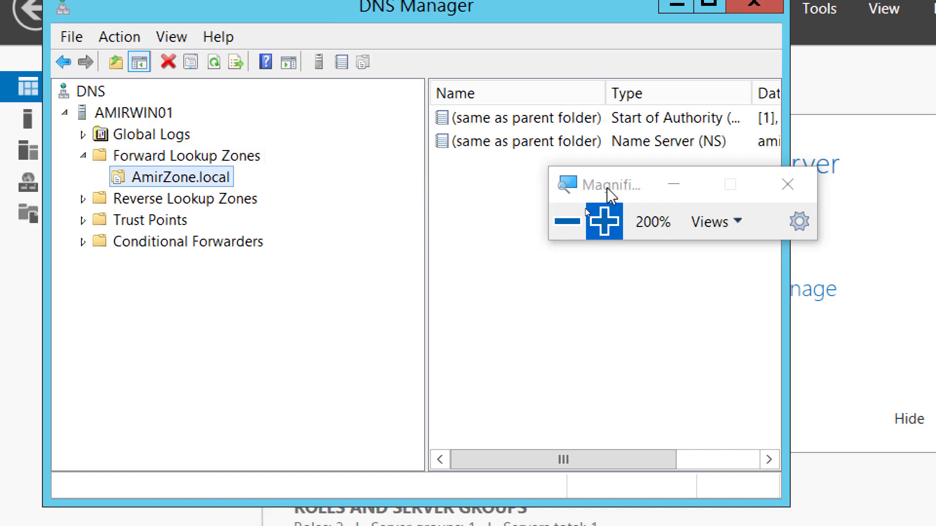
left_click_drag(607, 188, 829, 295)
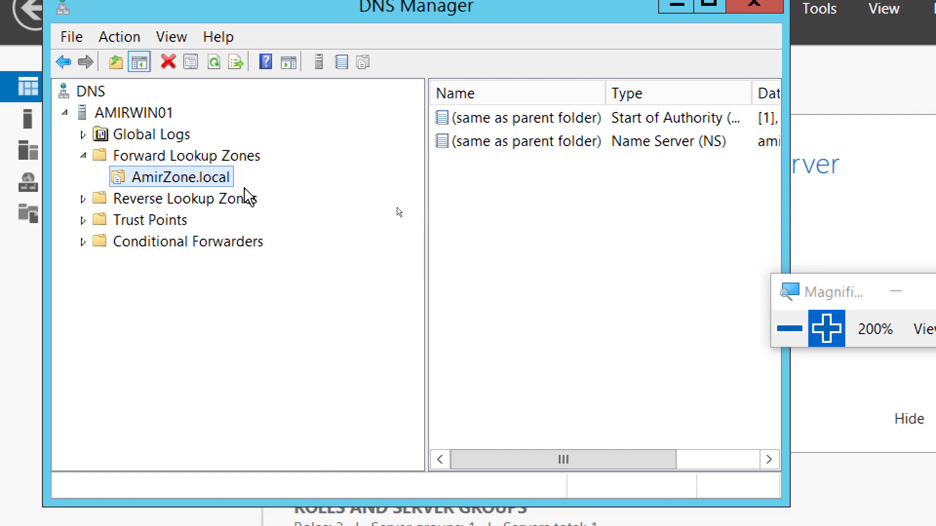
right_click(205, 178)
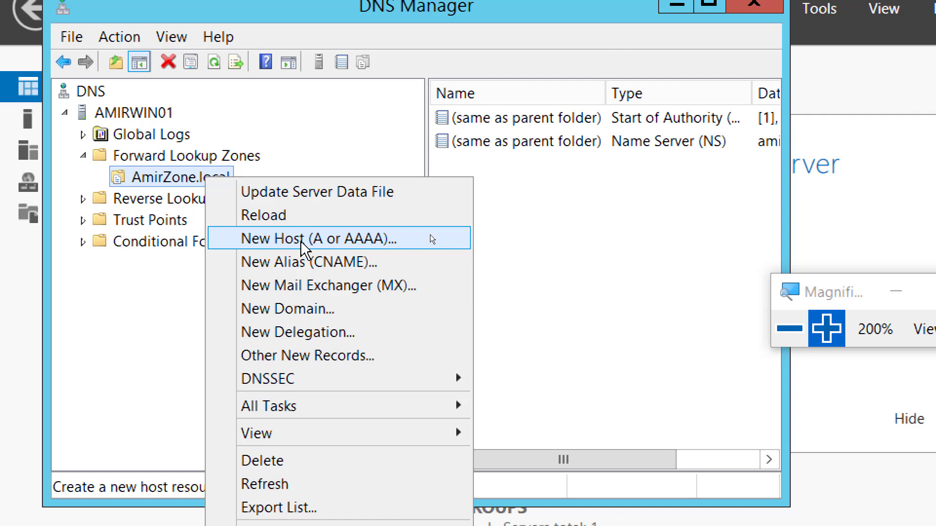
Add host record AmirWin01 with IP 192.168.200.1 to the AmirZone.local zone
left_click(327, 240)
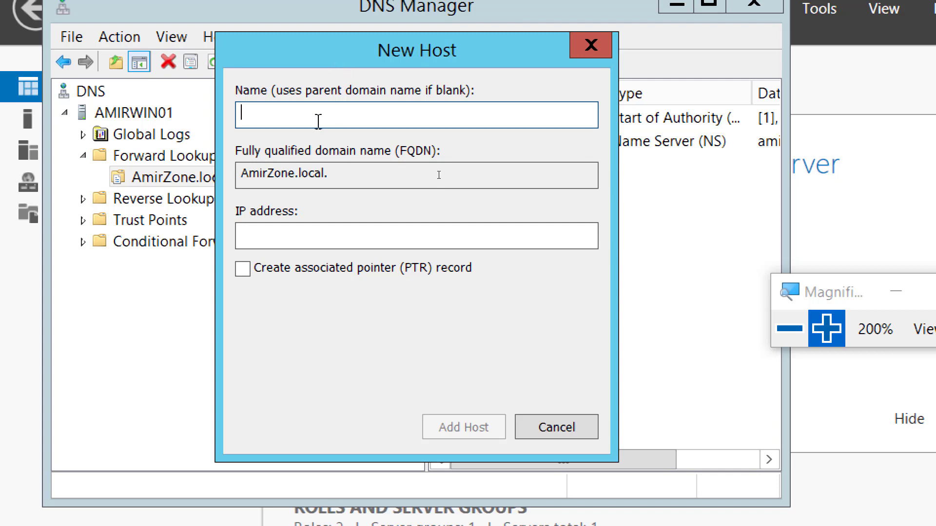
type("Amir")
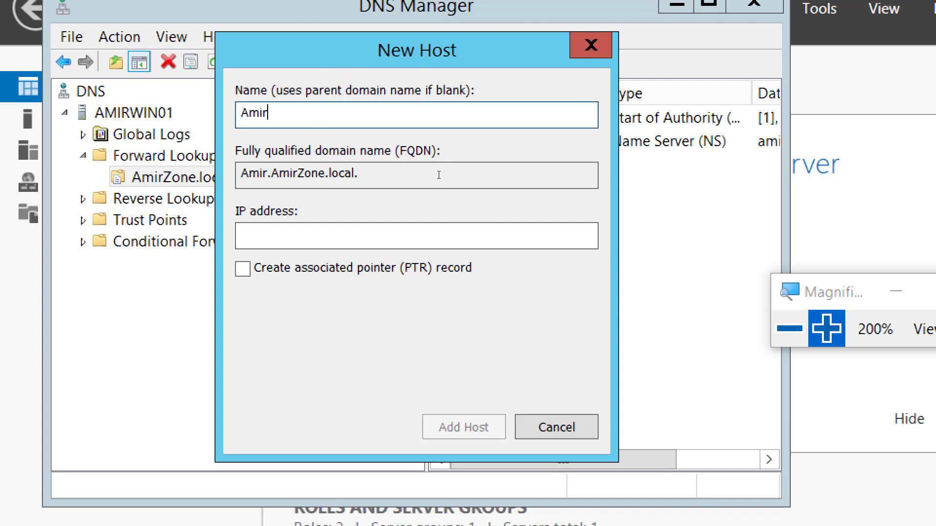
type("Win10")
key("BackSpace")
key("BackSpace")
type("0")
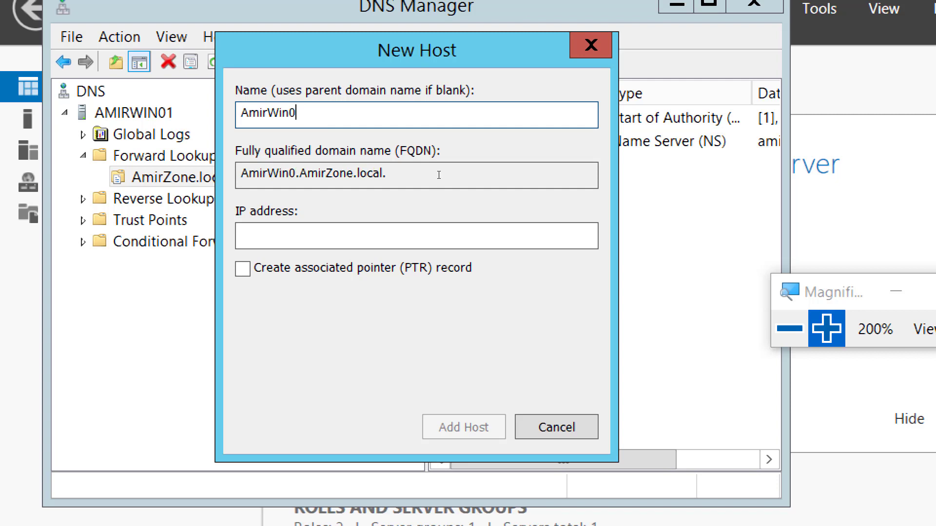
type("1")
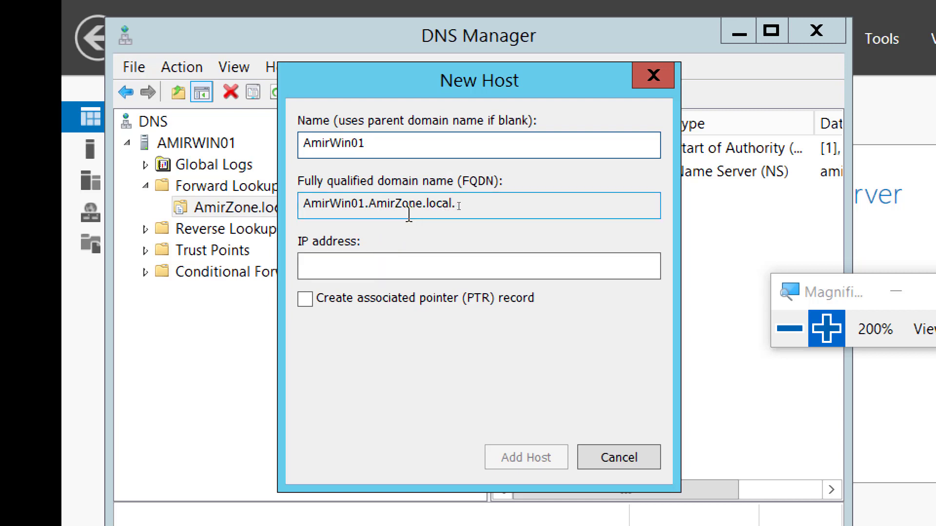
left_click(391, 264)
left_click(390, 264)
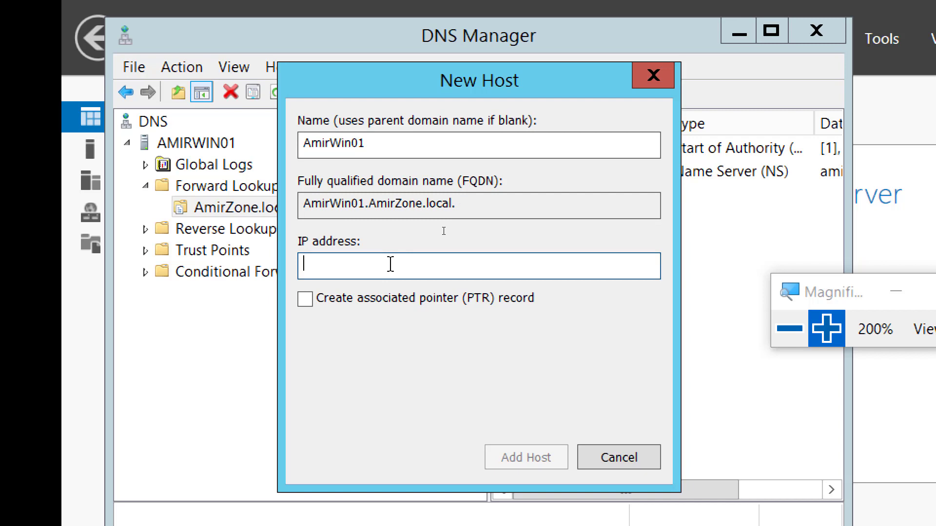
type("1")
key("BackSpace")
type("192.168.200.1")
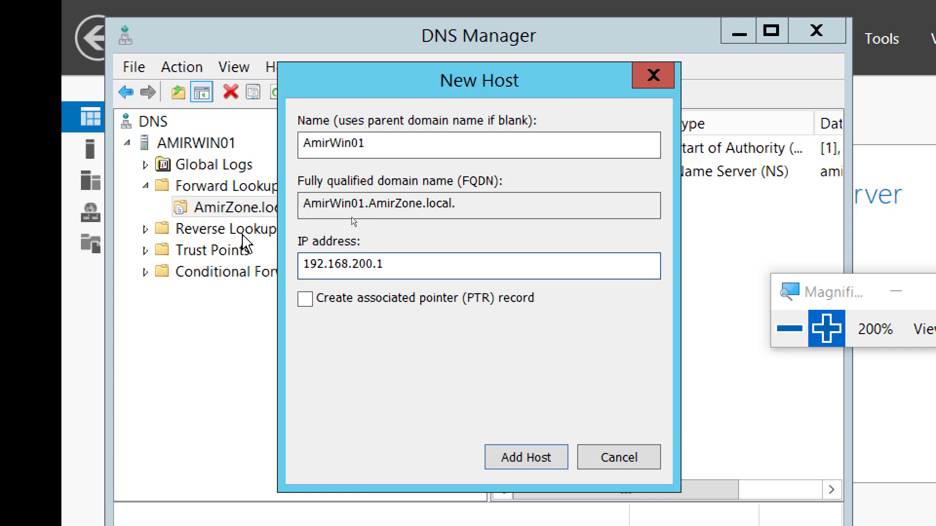
left_click(527, 458)
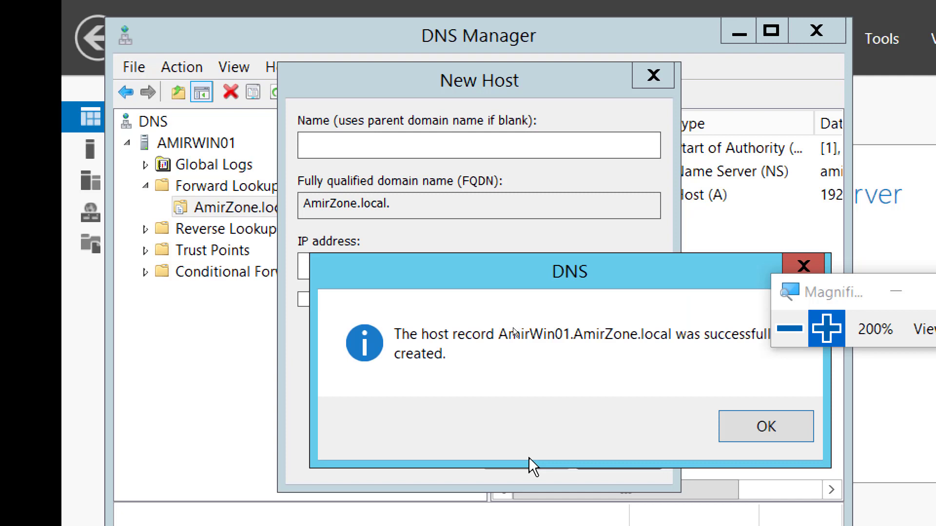
left_click(763, 433)
Close the New Host dialog and open the Reverse Lookup Zones context menu
left_click(598, 459)
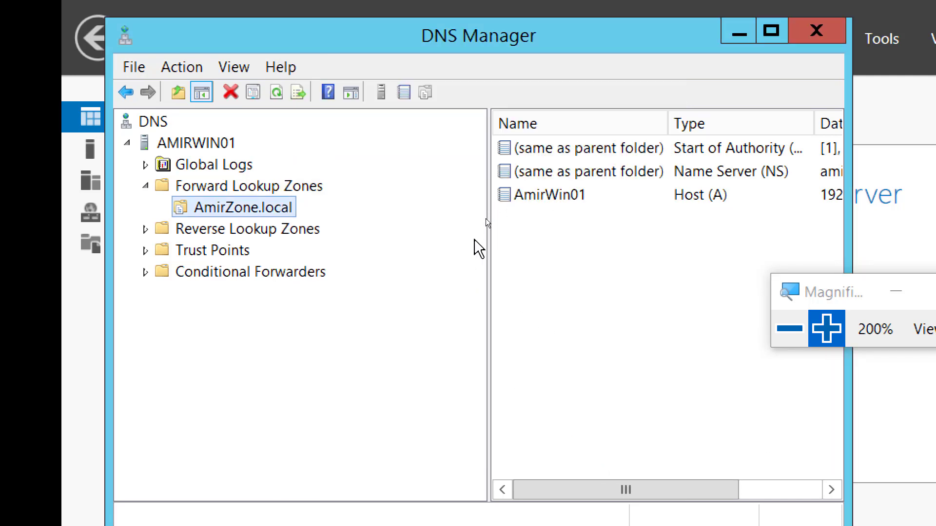
left_click(209, 233)
left_click(225, 192)
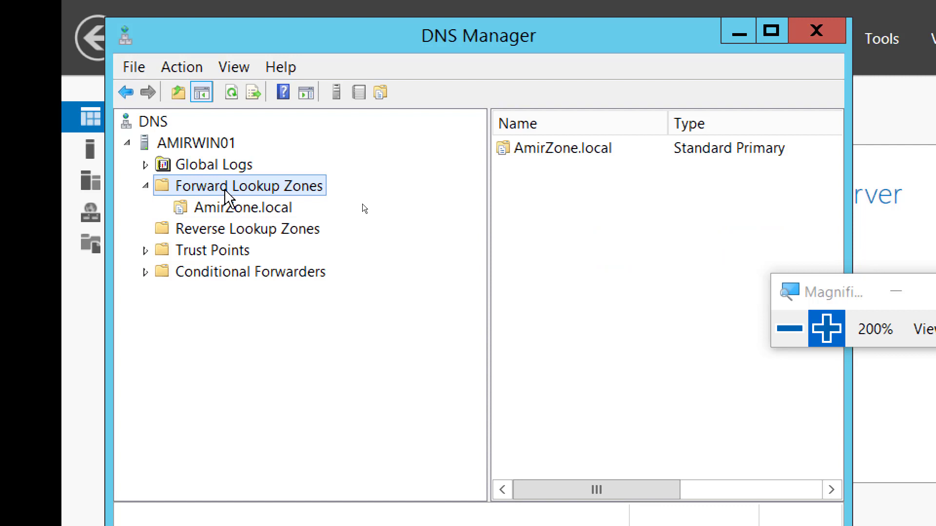
left_click(233, 232)
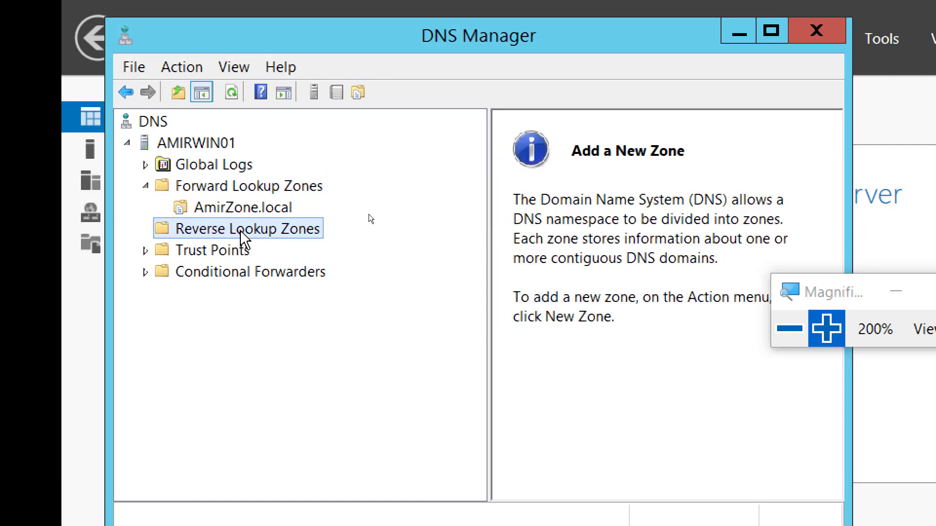
right_click(276, 228)
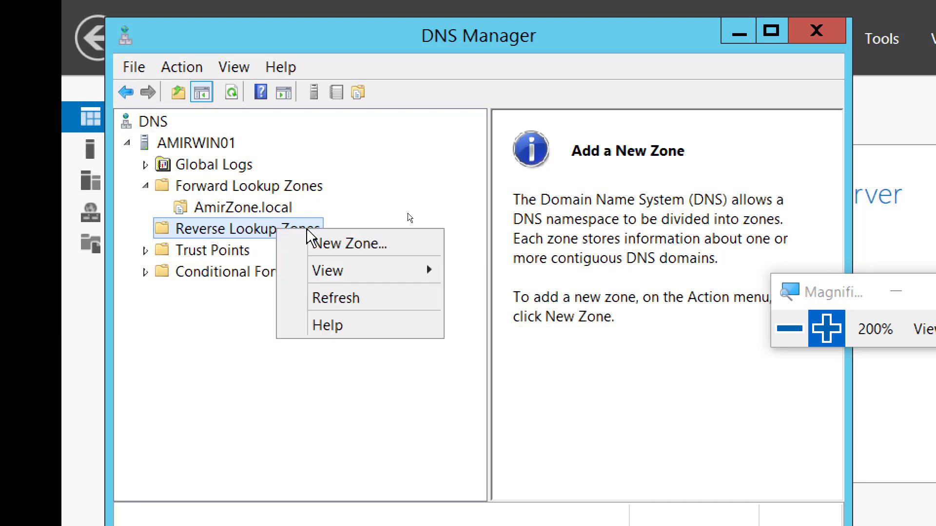
Start a primary IPv4 reverse lookup zone and enter network ID 192.168.200
left_click(370, 244)
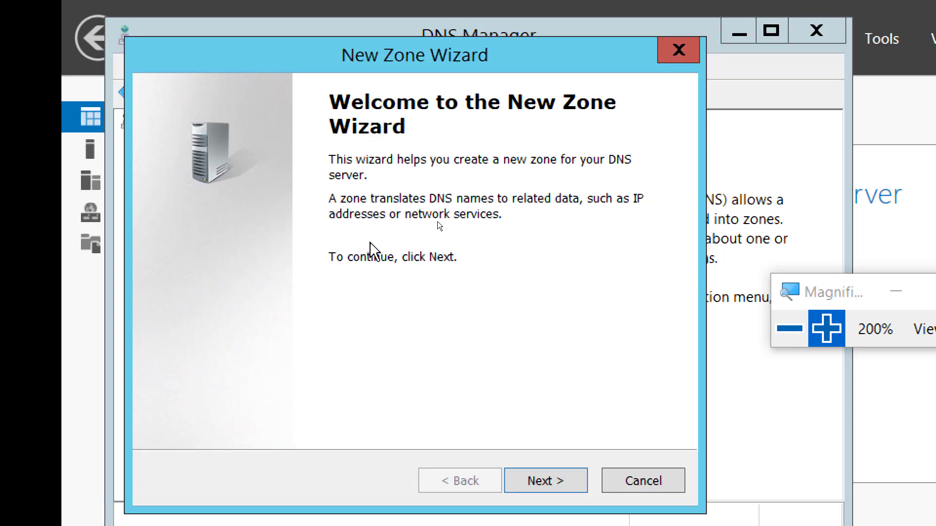
left_click(536, 464)
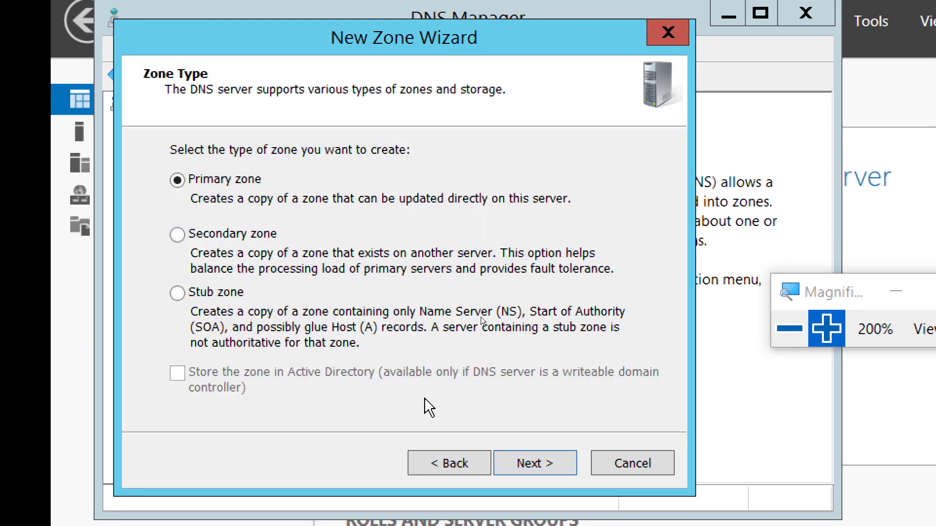
left_click(543, 471)
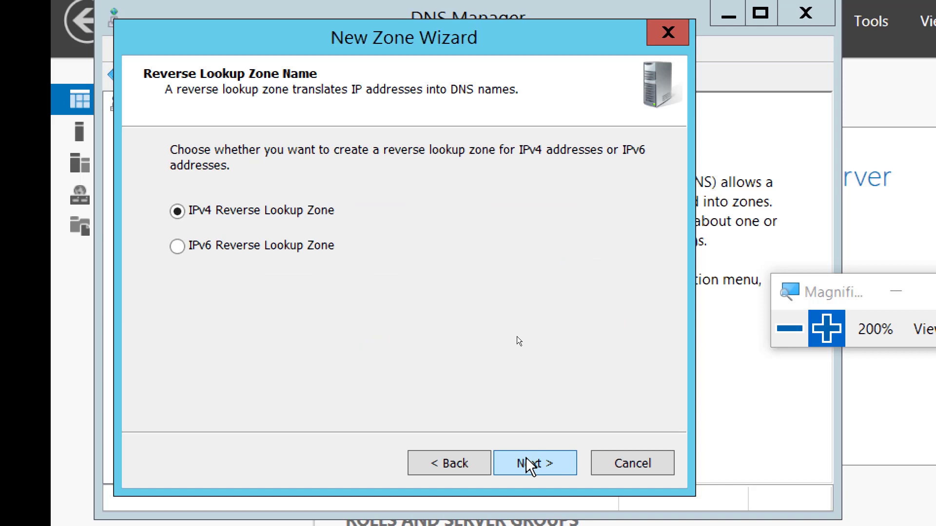
left_click(531, 464)
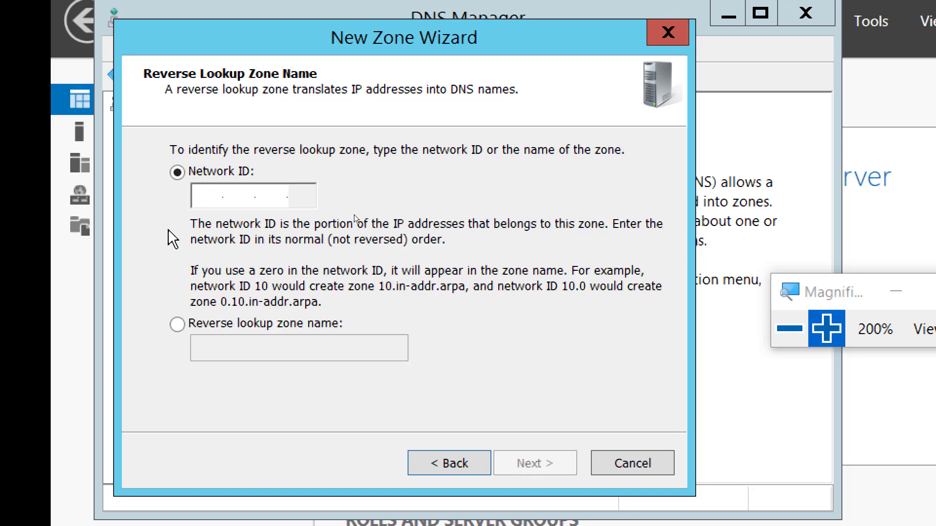
left_click(202, 197)
type("192 .168 .2")
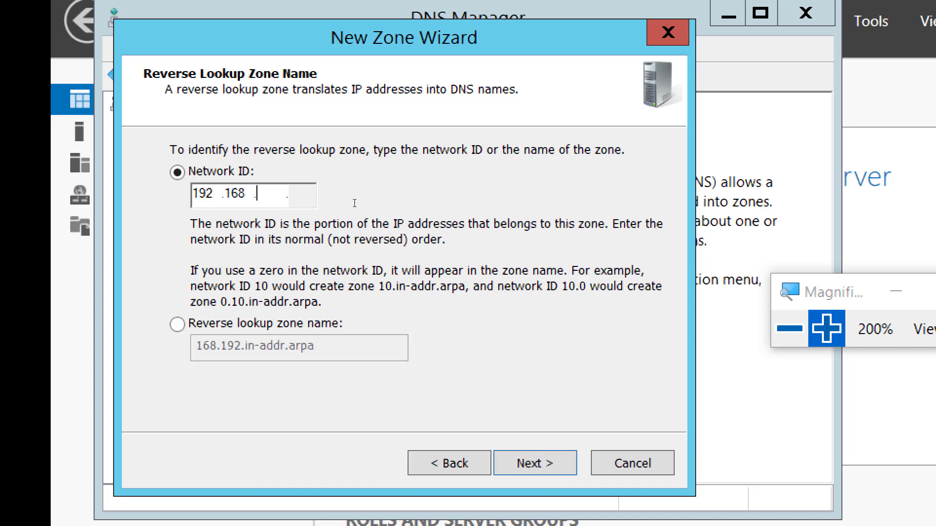
type("00")
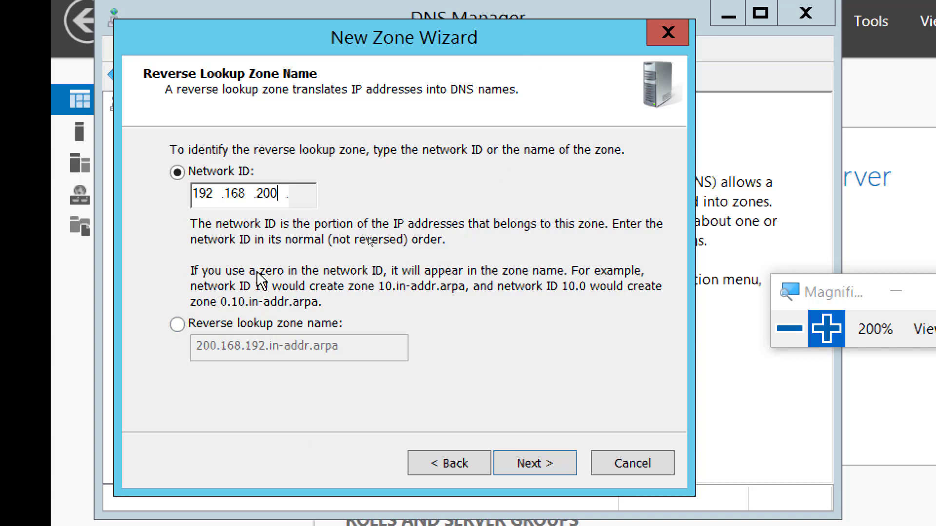
Finish the 200.168.192.in-addr.arpa zone with a new zone file, allowing nonsecure and secure dynamic updates
left_click(540, 466)
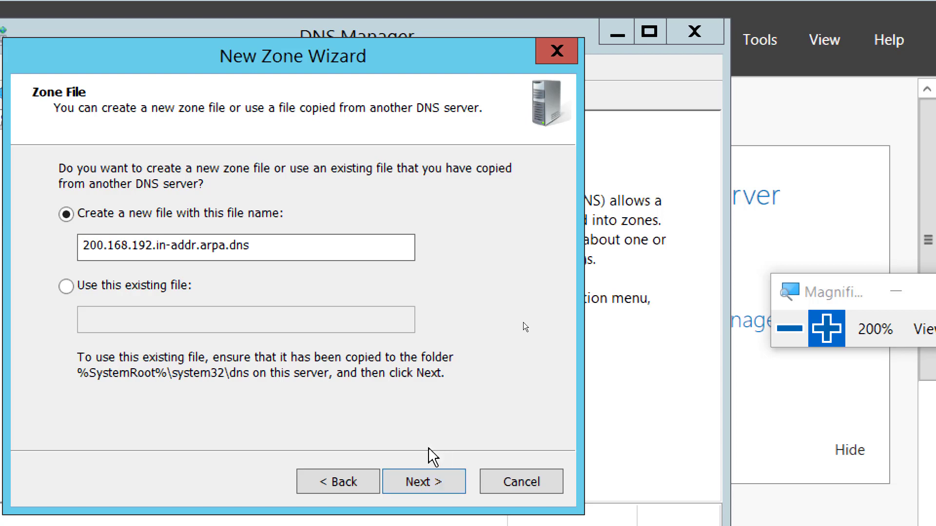
left_click(424, 480)
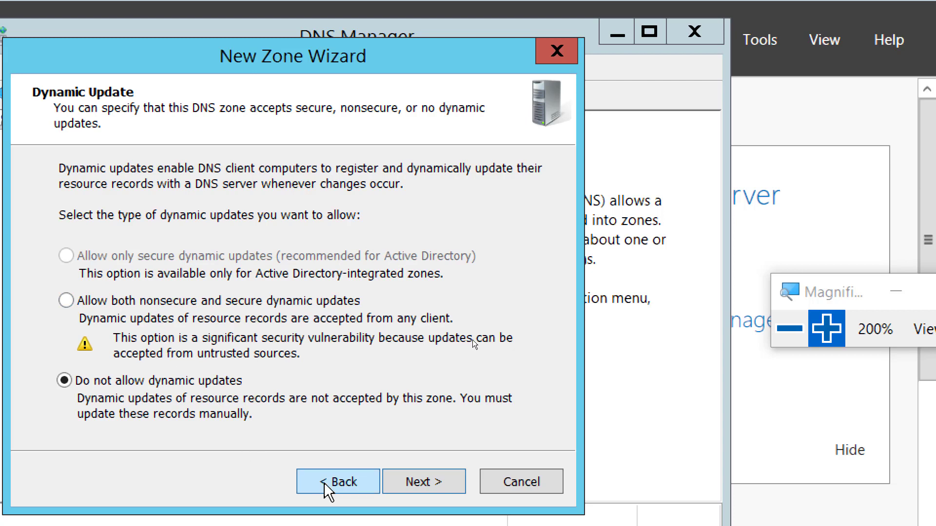
left_click(194, 302)
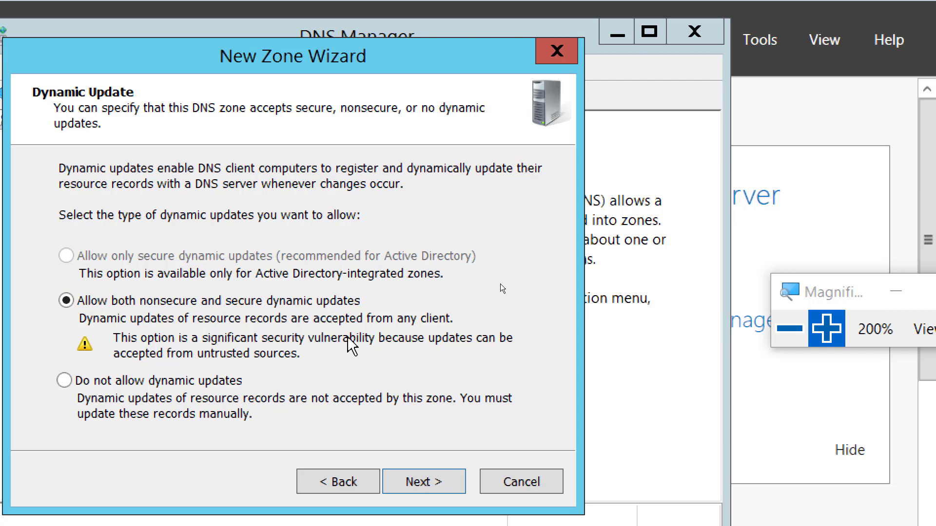
left_click(408, 482)
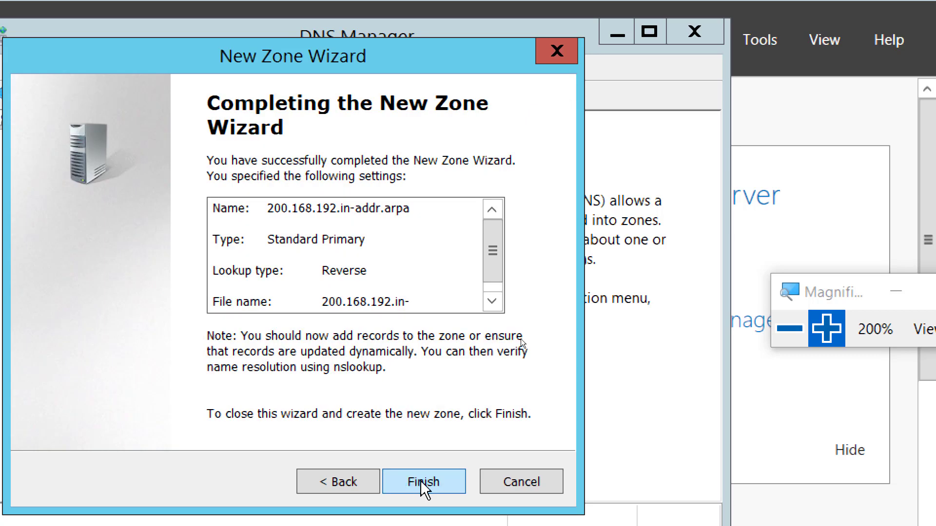
left_click(420, 485)
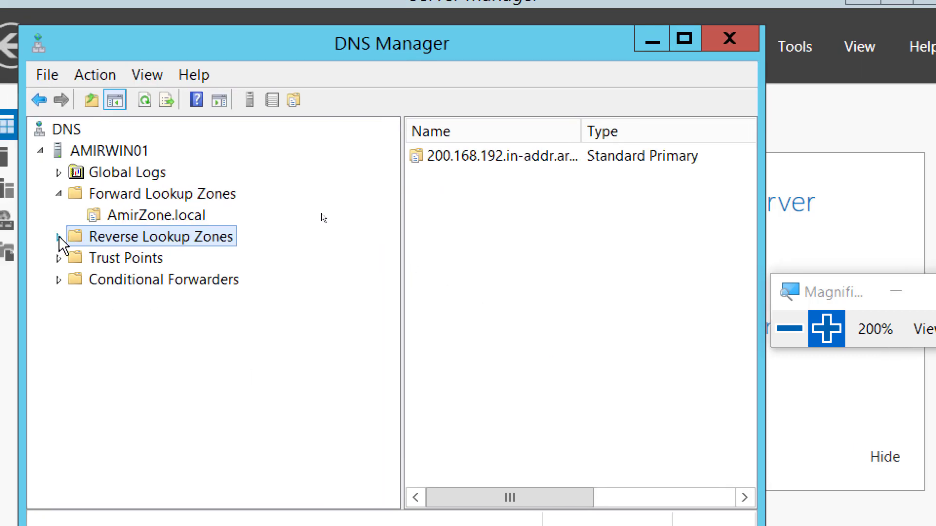
Expand both zone folders to show AmirZone.local and 200.168.192.in-addr.arpa, then restore 100% magnification
left_click(38, 240)
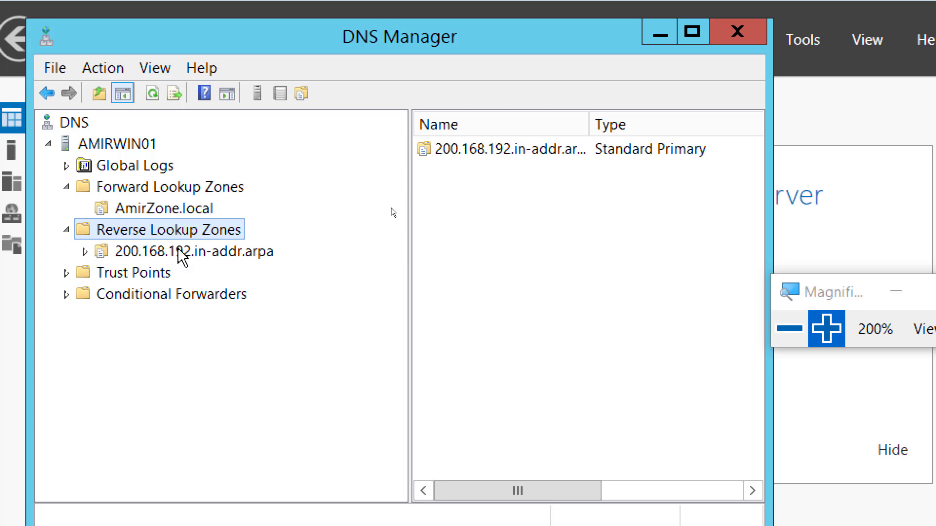
left_click(67, 188)
left_click(67, 188)
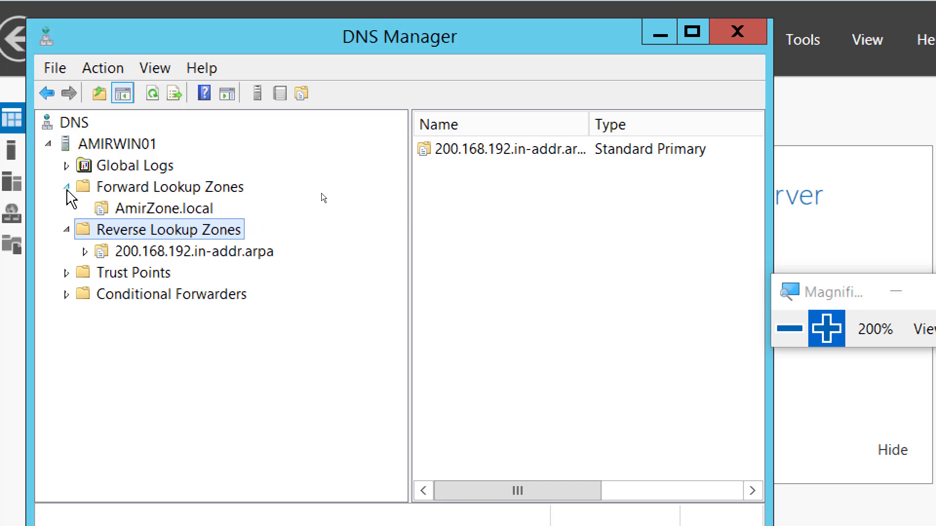
left_click(67, 230)
left_click(67, 230)
left_click(789, 329)
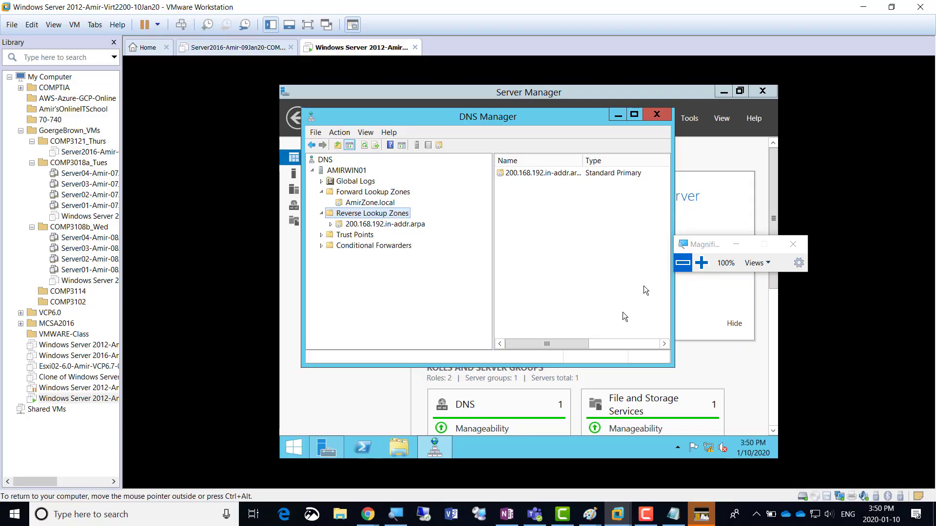
Duplicate the 'Screenshot 6 = DNS Zone' line in Notepad onto a new line below it
left_click(674, 517)
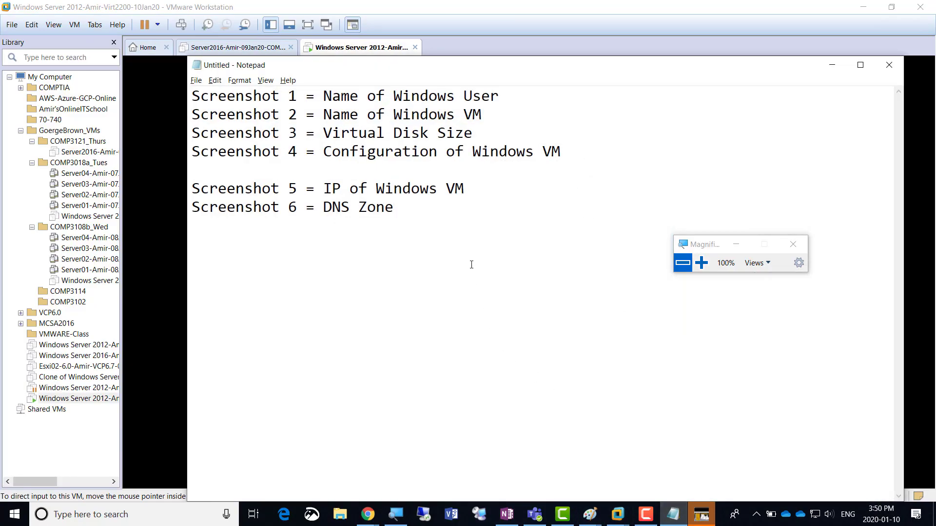
key("shift+Up")
key("shift+Right")
key("shift+Right")
key("shift+Right")
key("shift+Right")
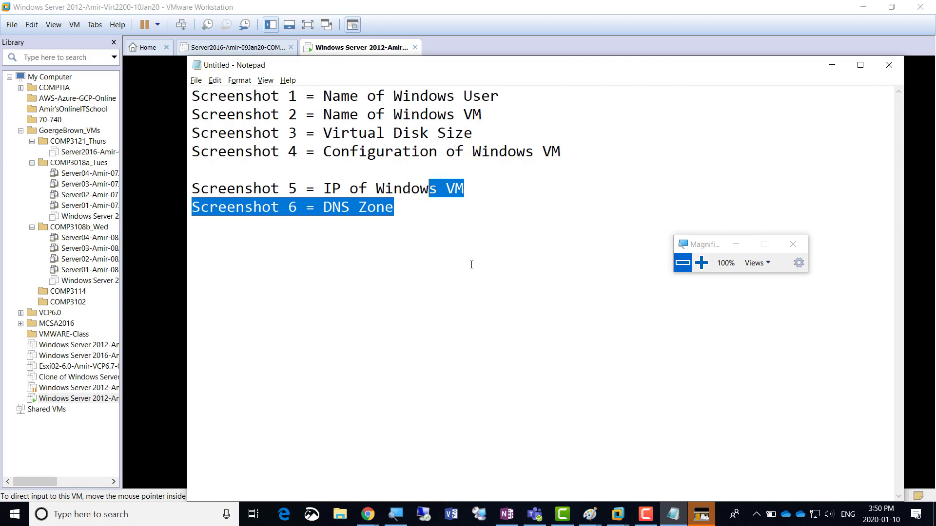
key("shift+Right")
key("shift+Right")
key("shift+Right")
key("shift+Right")
key("shift+Right")
key("shift+Right")
key("shift+Right")
key("shift+Left")
key("shift+Left")
key("ctrl+c")
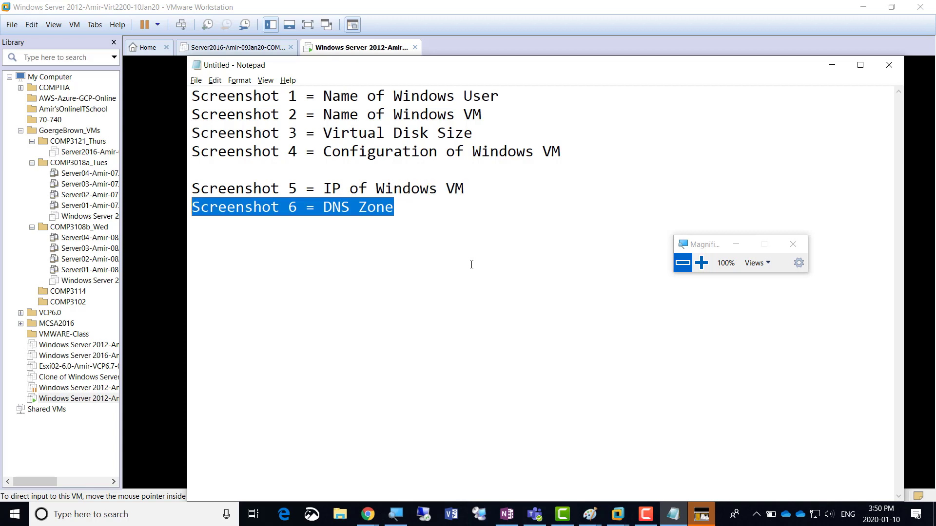
key("Right")
key("Return")
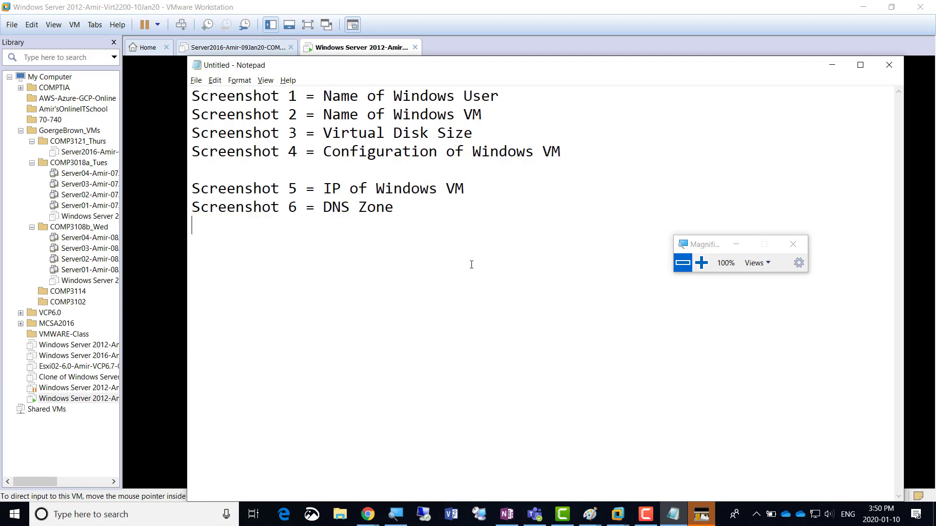
key("ctrl+v")
Edit the copy to read 'Screenshot 7 = DNS Conifgured'
key("Left")
key("Left")
key("Left")
key("Left")
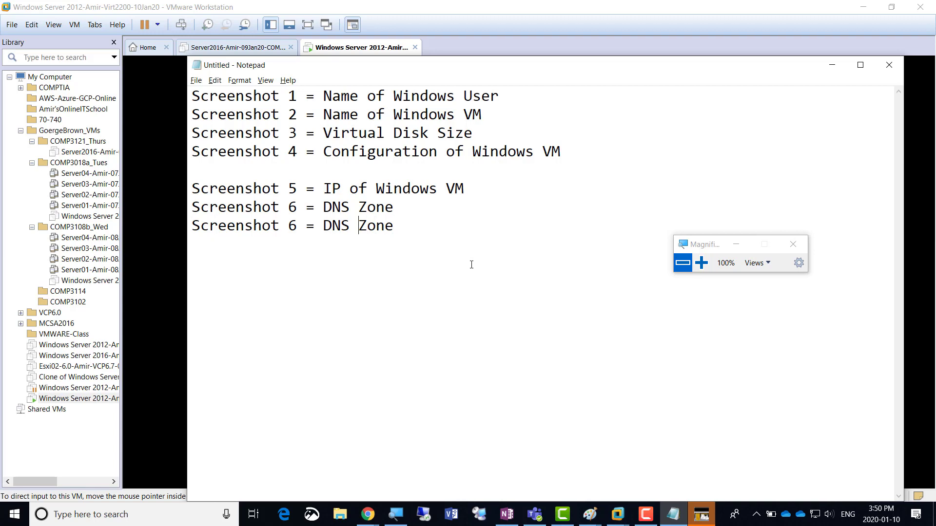
key("shift+Right")
key("shift+Right")
key("shift+Right")
key("shift+Right")
type("Conifgured")
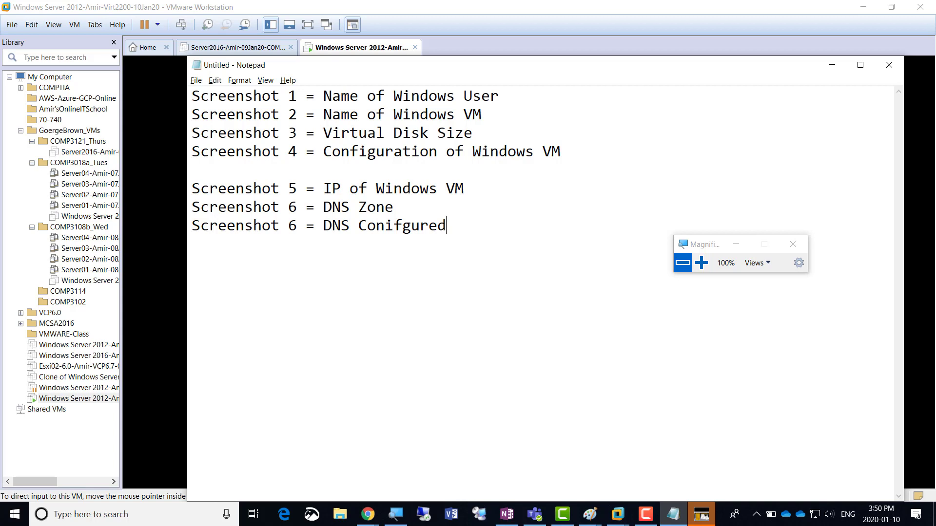
key("Left")
key("Left")
key("Left")
key("Left")
key("Left")
key("Left")
key("Left")
key("Left")
key("Left")
key("Left")
key("Left")
key("Left")
key("Left")
key("Left")
key("Left")
key("Left")
key("Left")
key("shift+Left")
type("7")
Return to the VM and view the 200.168.192.in-addr.arpa reverse zone's records, adjusting magnification
left_click(831, 69)
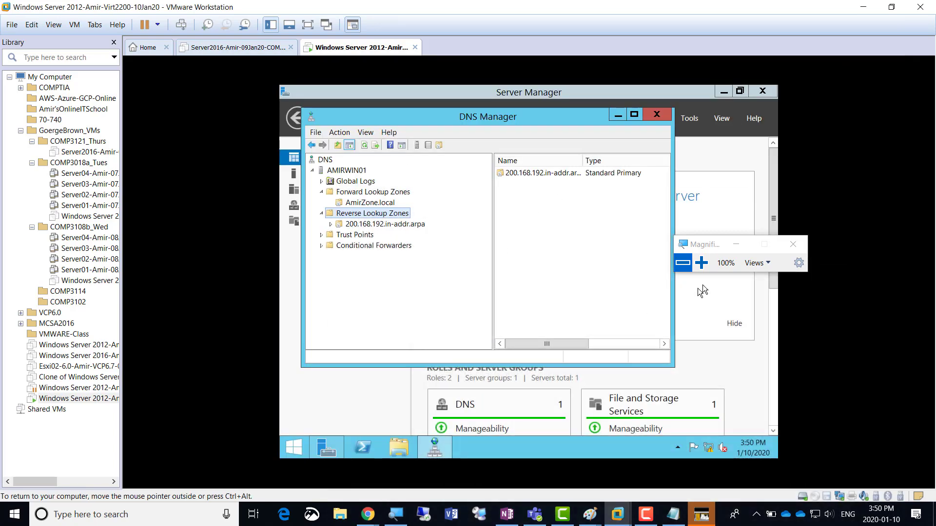
left_click(701, 263)
left_click(701, 263)
left_click(701, 263)
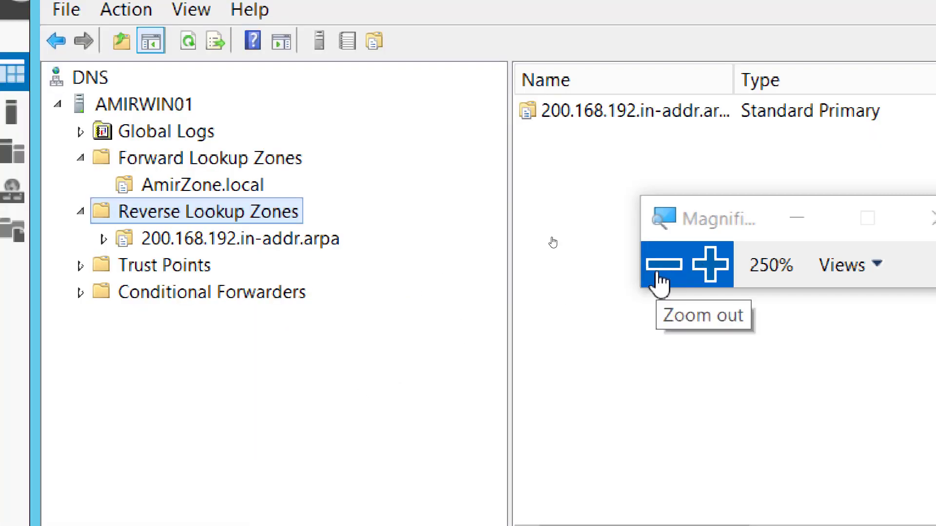
left_click(658, 273)
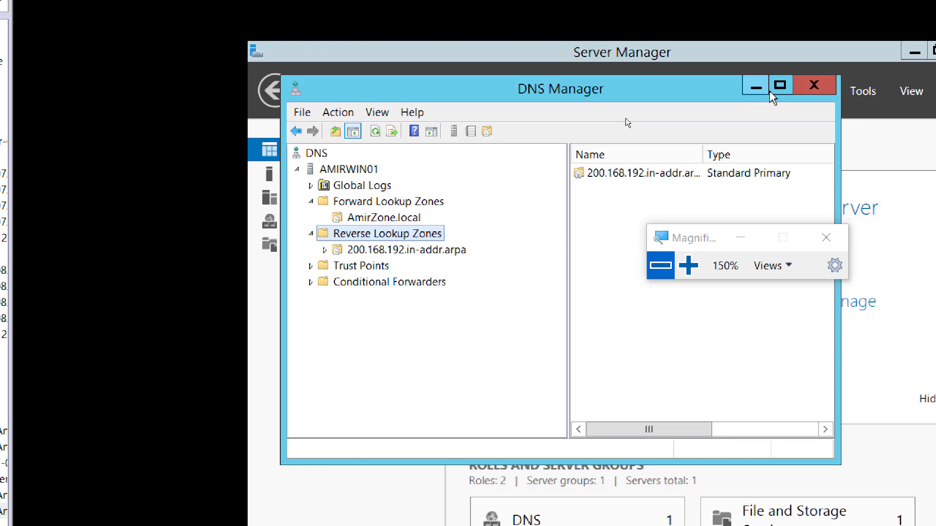
left_click(662, 274)
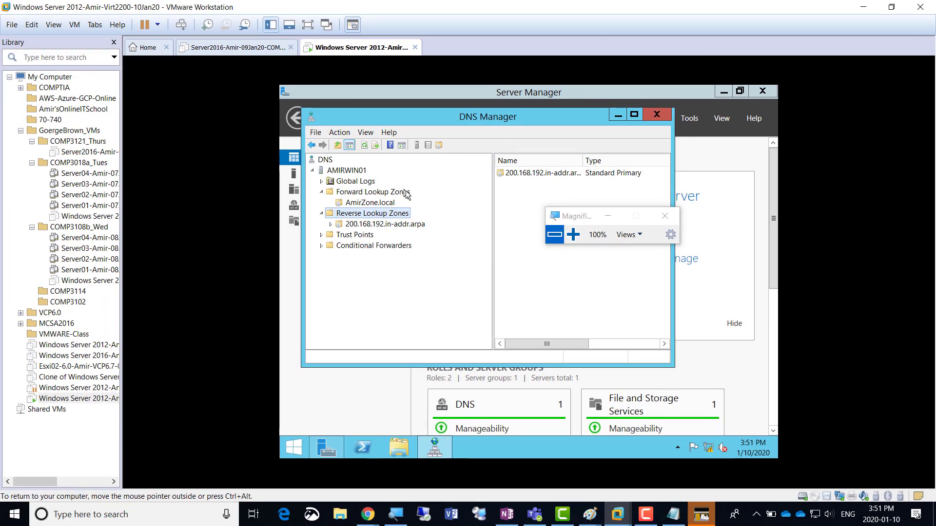
left_click(379, 225)
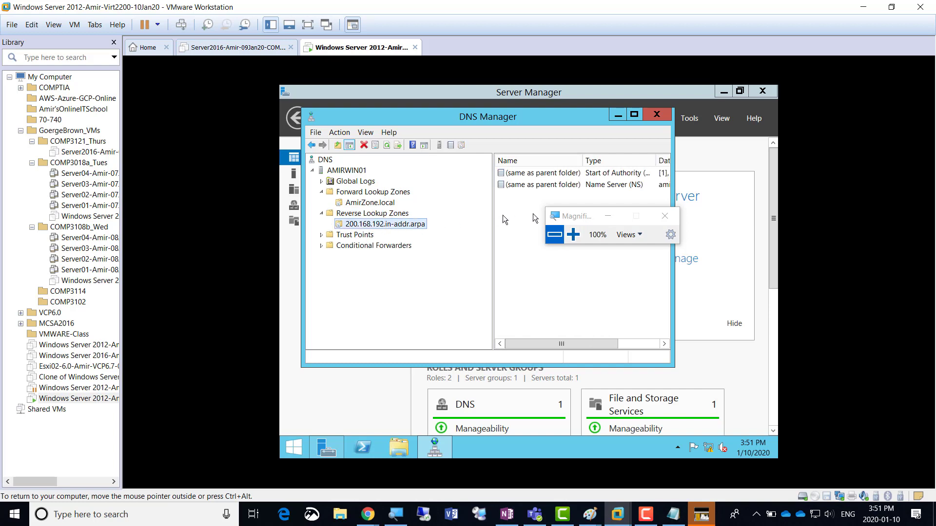
Set Magnifier to 150% and select the AMIRWIN01 server node in DNS Manager
left_click_drag(564, 218, 715, 231)
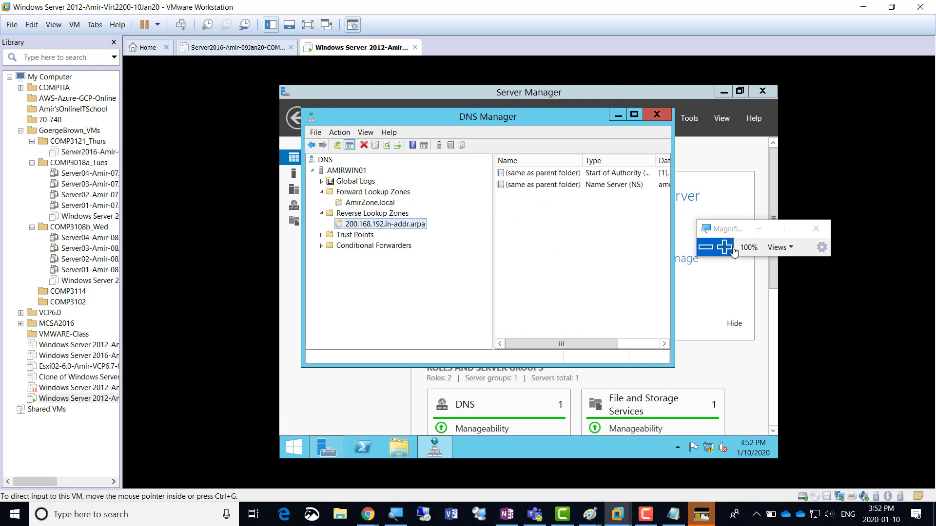
left_click(723, 247)
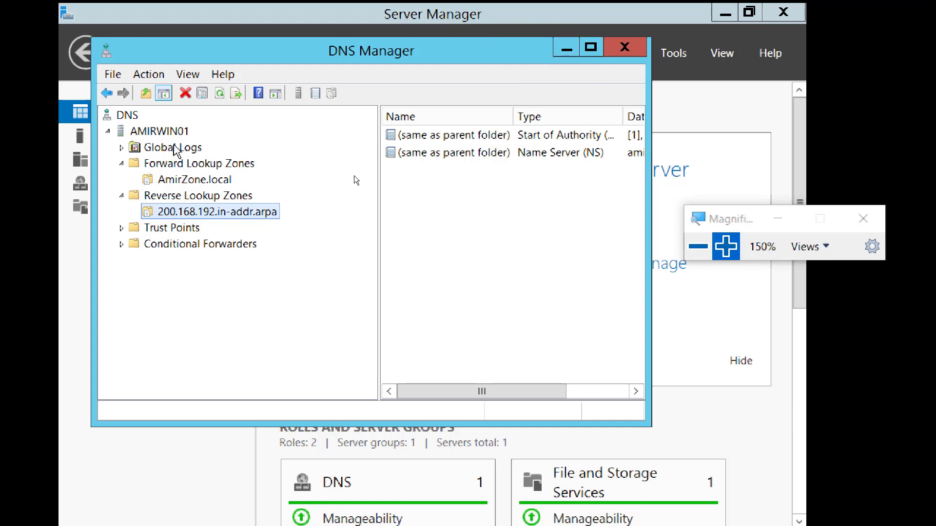
left_click(172, 133)
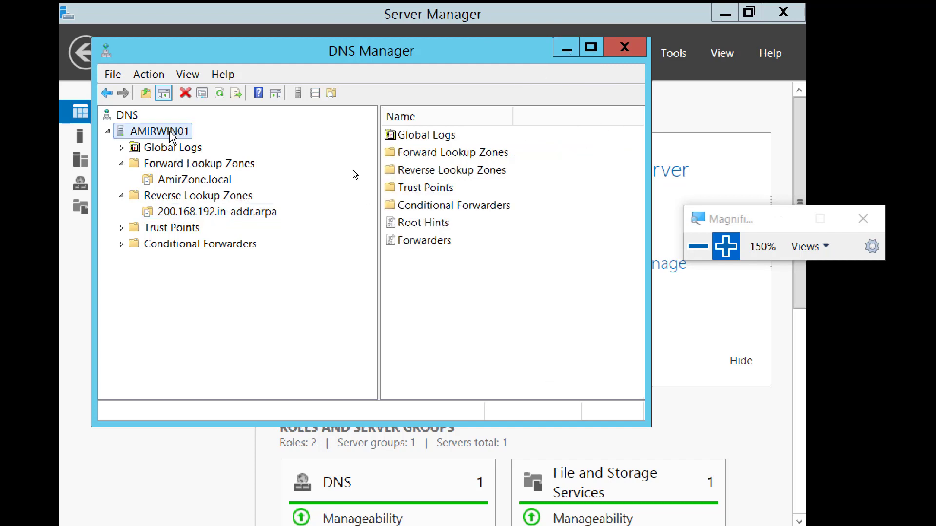
Launch nslookup from the AMIRWIN01 server's context menu in DNS Manager
right_click(170, 131)
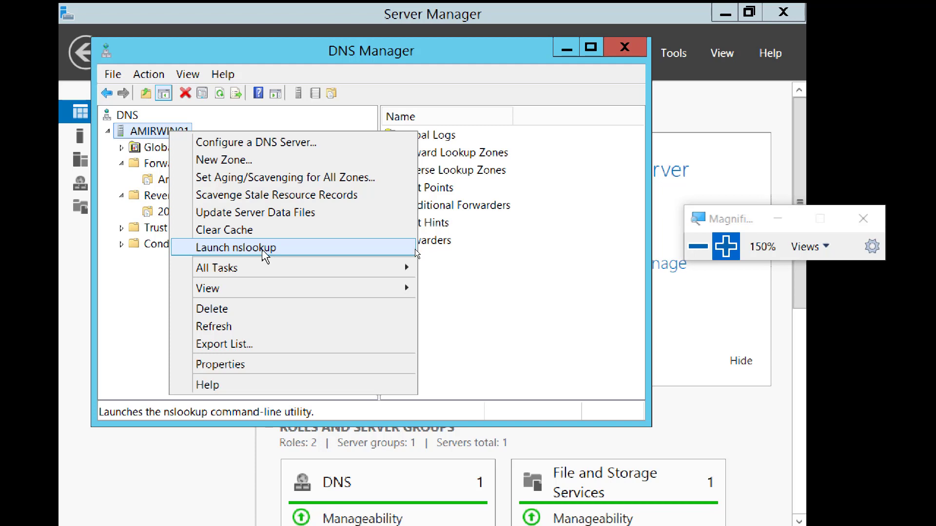
left_click(266, 249)
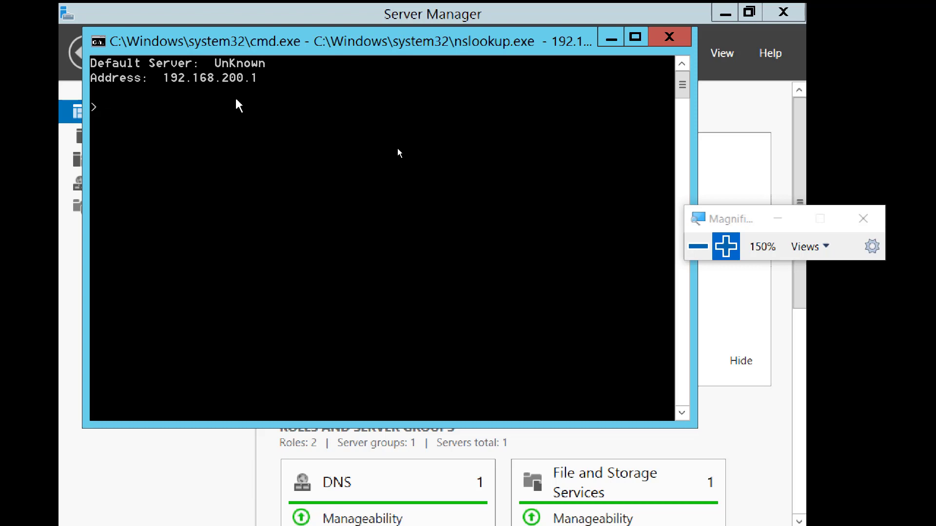
Move the nslookup window down and right to uncover part of DNS Manager
left_click_drag(292, 45, 341, 103)
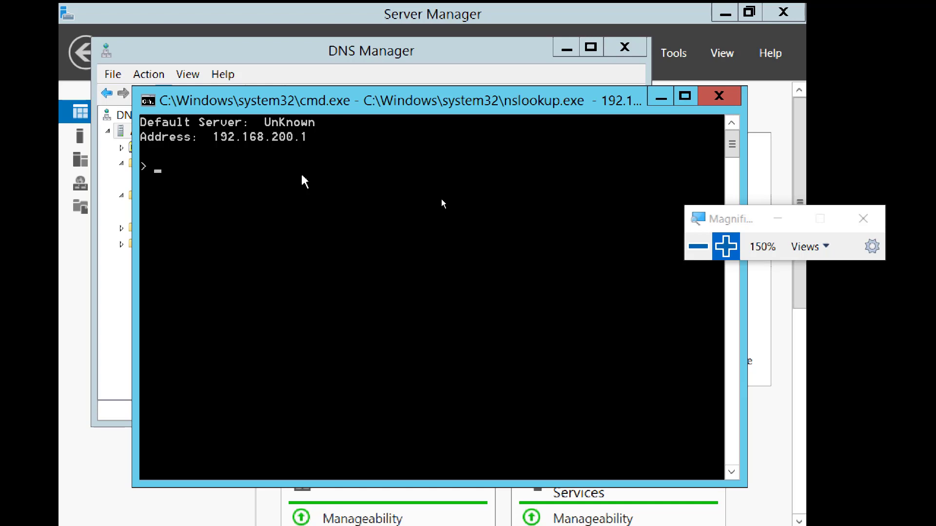
Reset Magnifier to 100% and duplicate the Screenshot 7 line in Notepad onto a new line
left_click(697, 246)
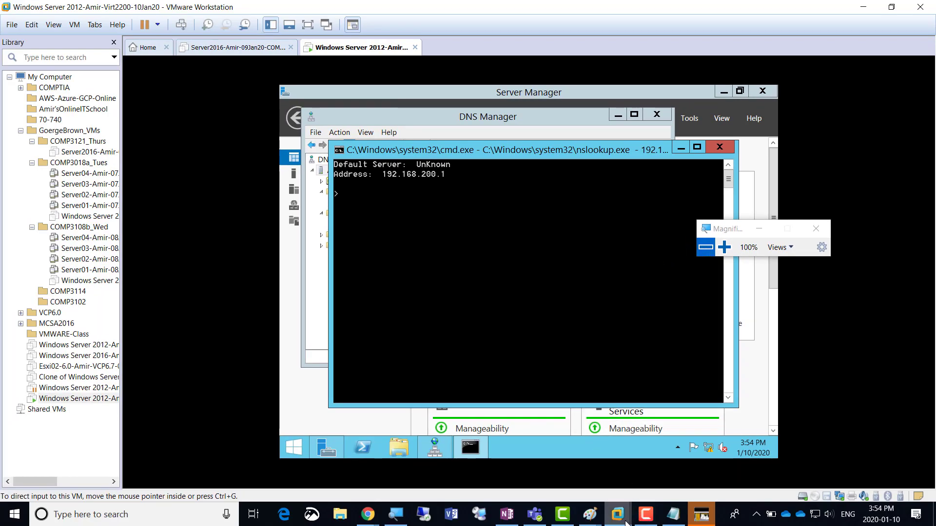
mouse_move(626, 523)
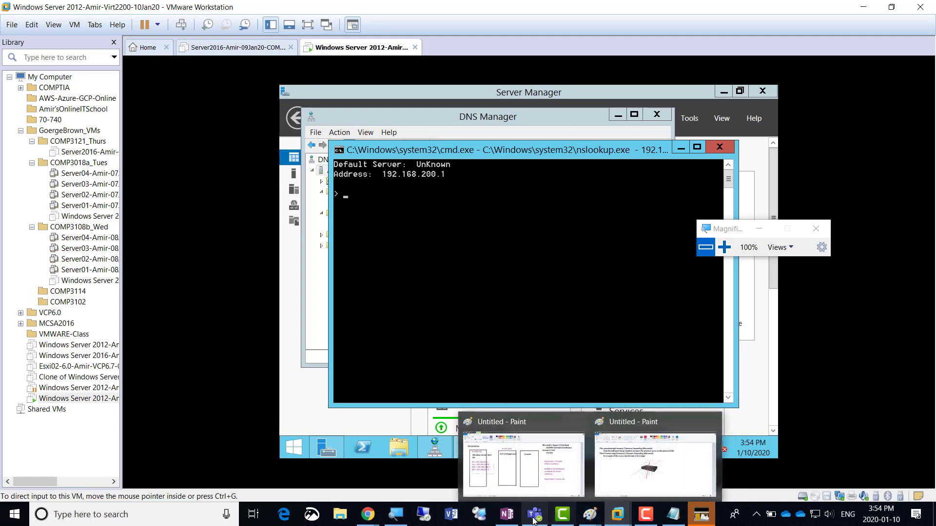
left_click(673, 514)
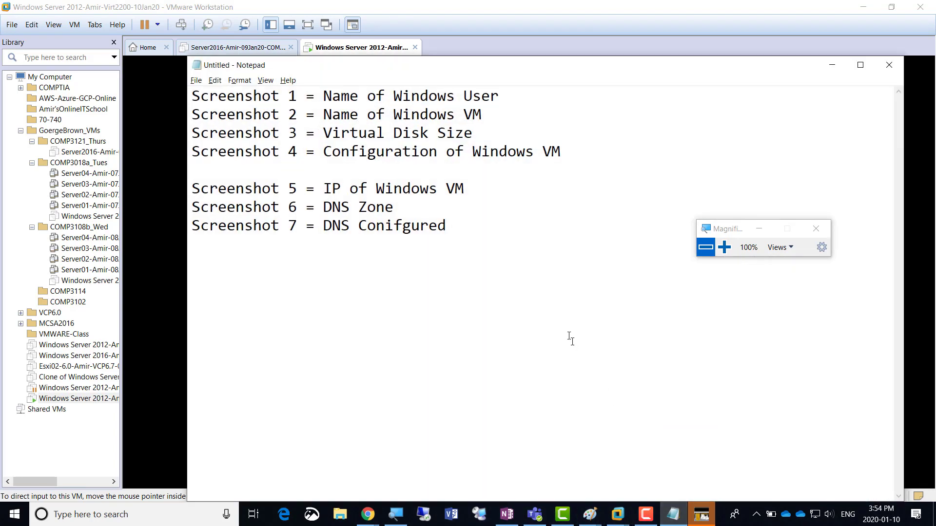
key("Right")
key("Right")
key("Right")
key("Right")
key("Right")
key("Right")
key("Right")
key("Right")
key("Right")
key("Right")
key("Right")
key("Right")
key("Right")
key("Right")
key("Right")
key("Right")
key("Right")
key("Right")
key("shift+Right")
key("shift+Right")
key("shift+Right")
key("shift+Right")
key("shift+Right")
key("shift+Right")
key("shift+Right")
key("shift+Right")
key("shift+Right")
key("shift+Right")
key("shift+Right")
key("shift+Right")
key("shift+Right")
key("shift+Right")
key("shift+Right")
key("shift+Right")
key("shift+Right")
key("shift+Right")
key("shift+Right")
key("shift+Right")
key("shift+Right")
key("shift+Right")
key("shift+Right")
key("shift+Right")
key("shift+Right")
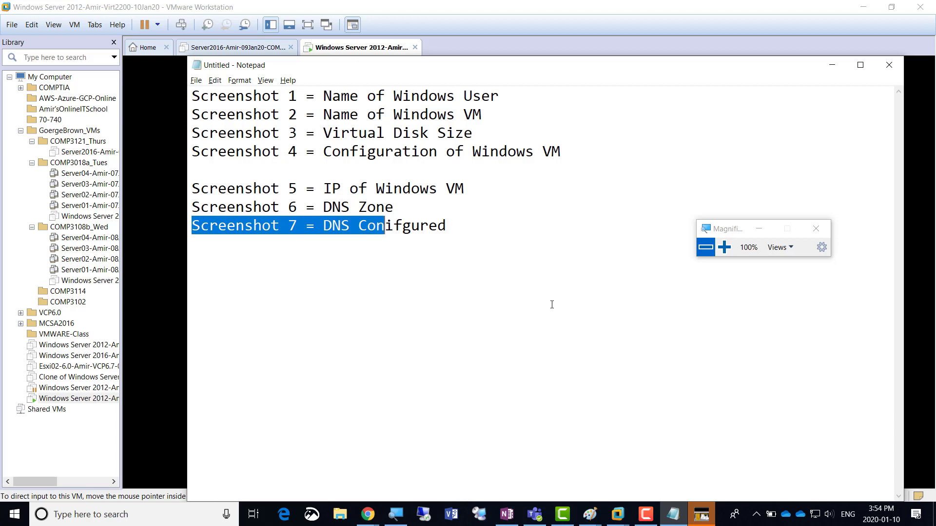
key("shift+Right")
key("shift+Right")
key("shift+Right")
key("shift+Right")
key("ctrl+c")
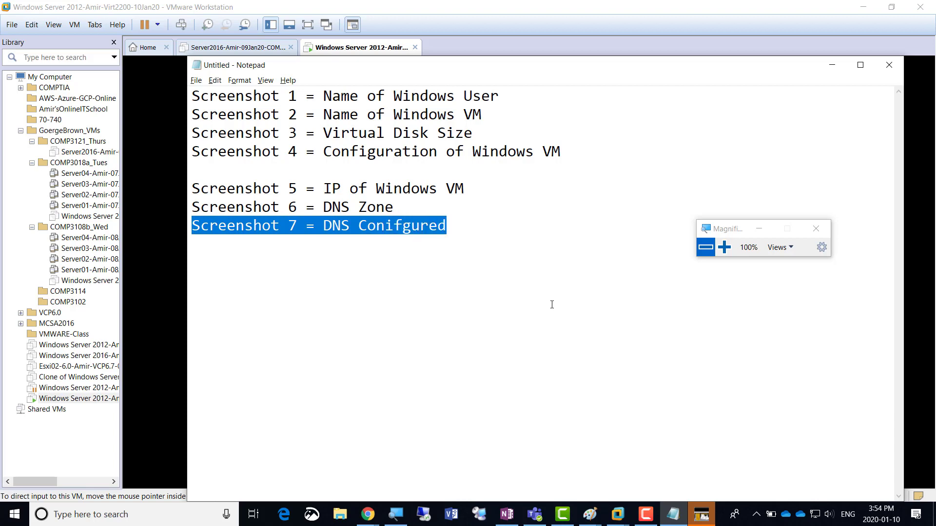
key("Right")
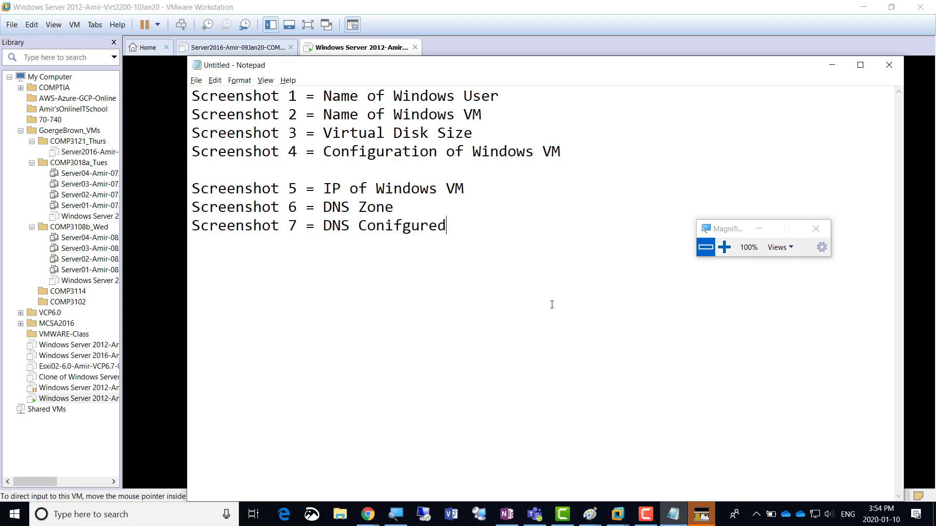
key("Return")
key("ctrl+v")
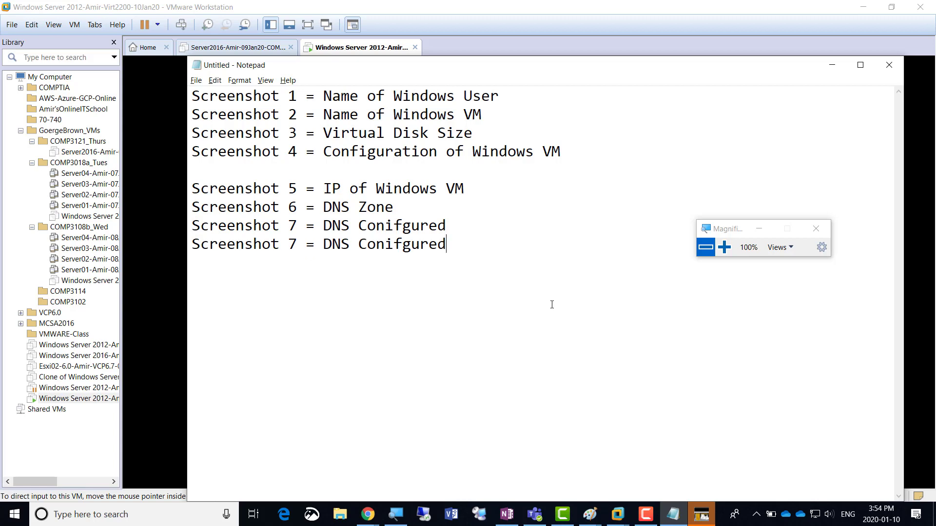
Change the copy's number to 8 and select its DNS Conifgured description
key("Right")
key("Right")
key("Right")
key("Right")
key("Right")
key("Right")
key("Right")
key("Right")
key("Right")
key("Right")
key("Right")
key("Right")
key("Right")
key("shift+Left")
type("8")
key("Right")
key("Right")
key("Right")
key("Right")
key("Left")
key("shift+Right")
key("shift+Right")
key("shift+Right")
key("shift+Right")
key("shift+Right")
key("shift+Right")
key("shift+Right")
key("shift+Right")
key("shift+Right")
key("shift+Right")
key("shift+Right")
key("shift+Right")
key("shift+Right")
key("shift+Right")
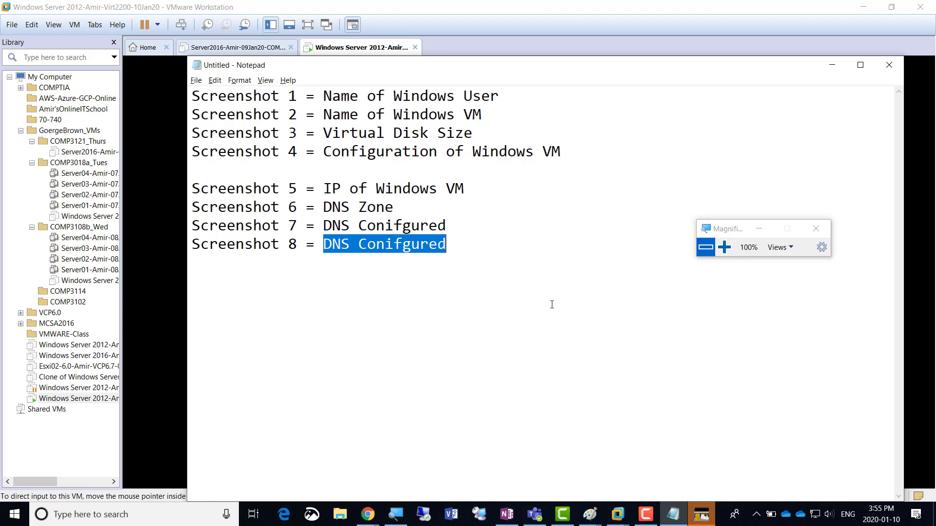
Reword line 8 to 'Nslookup not configured' and add a contact name and phone number below
type("Nslo")
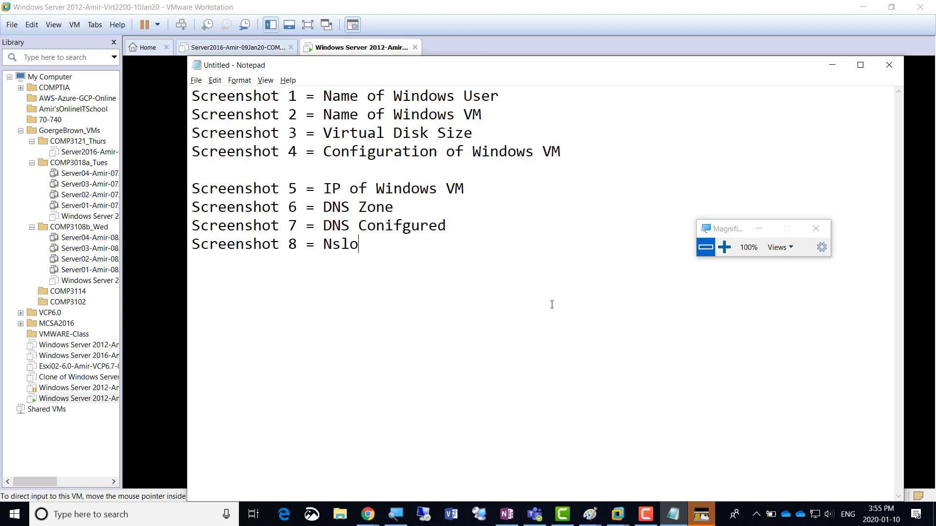
type("okup not configured")
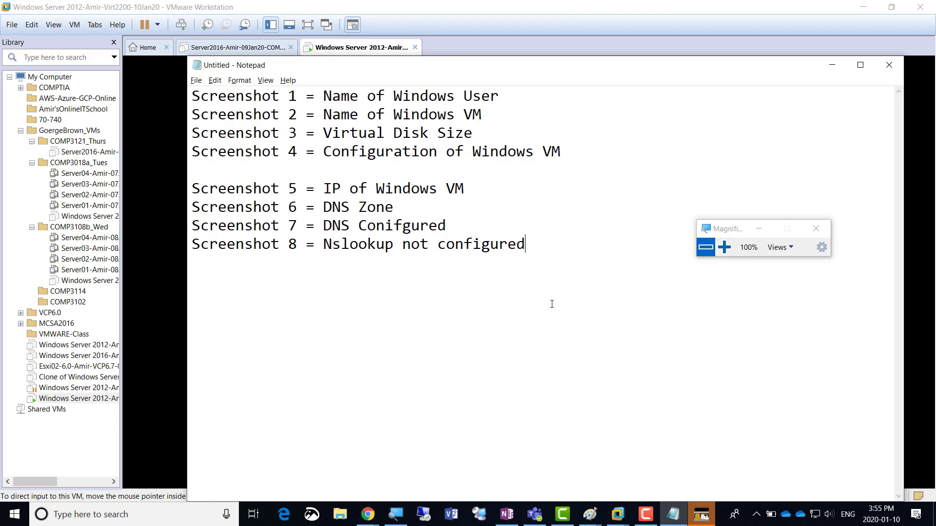
key("Return")
key("Return")
key("Return")
type("Amir")
key("Return")
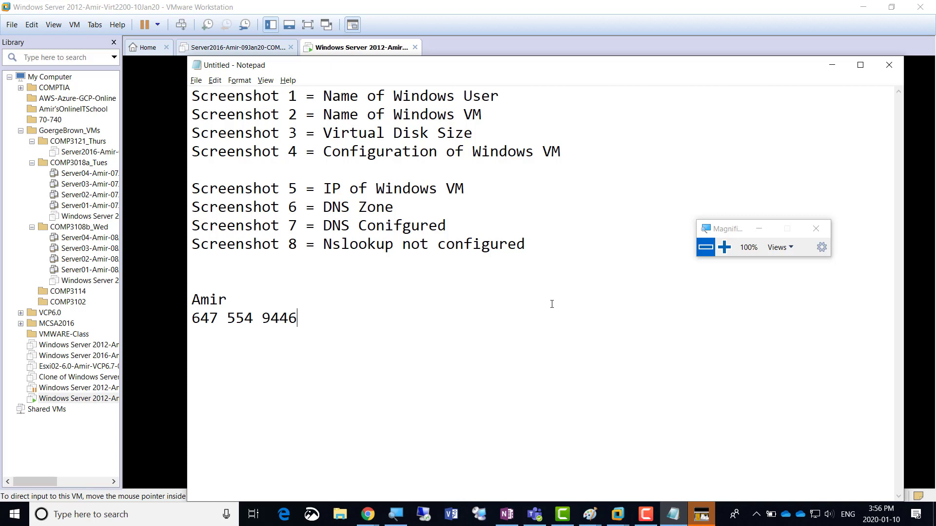
Add the line 'Subject - Week1 - Lab-Friday' beneath the contact details
key("Return")
type("Subject - Week1 - Lab")
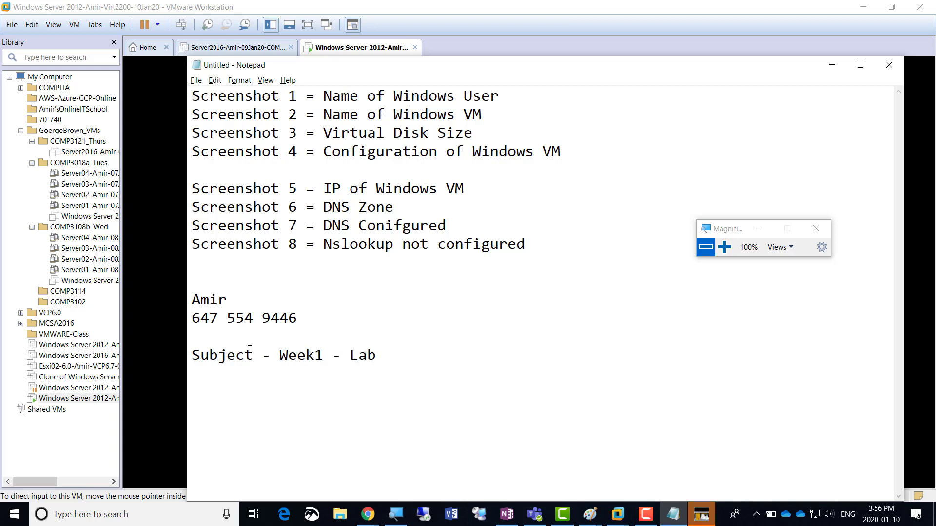
type("-Friday")
key("Return")
key("Return")
type("Name of File = ")
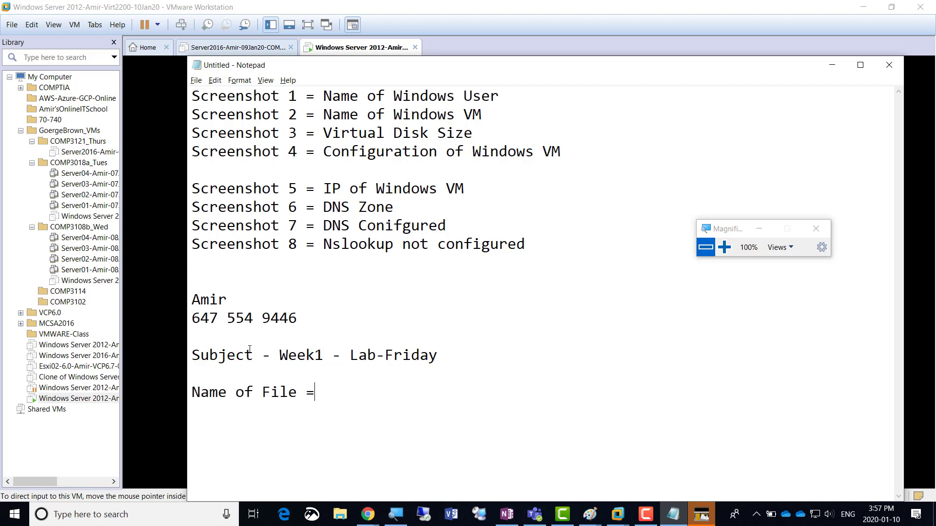
type("YourFirstName")
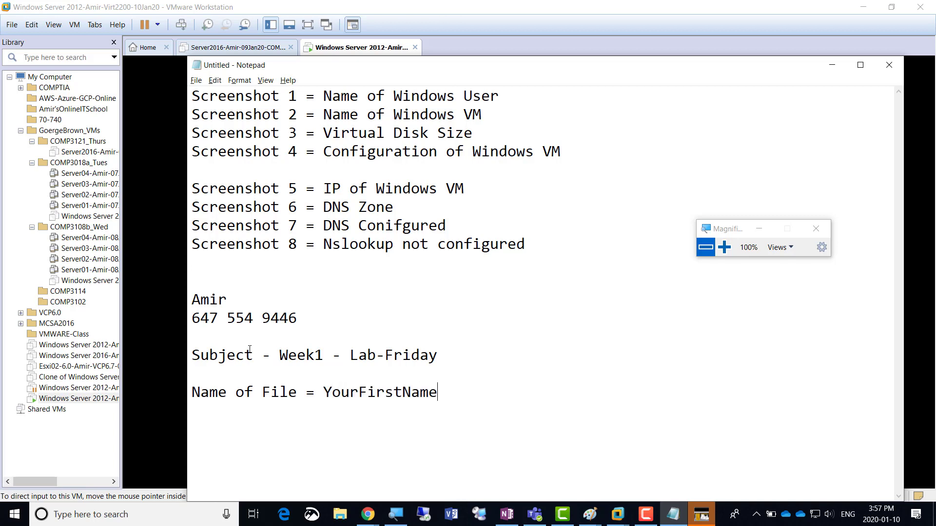
type("-College")
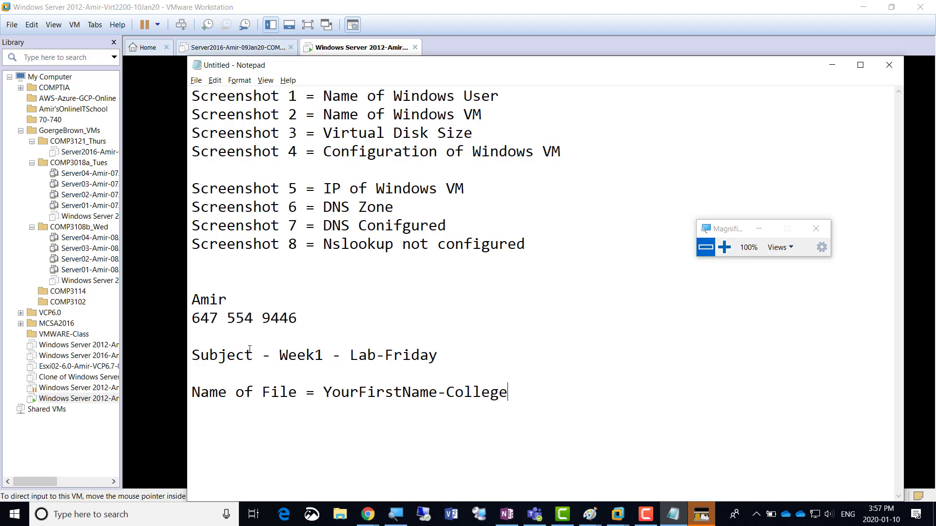
type("ID-Week#")
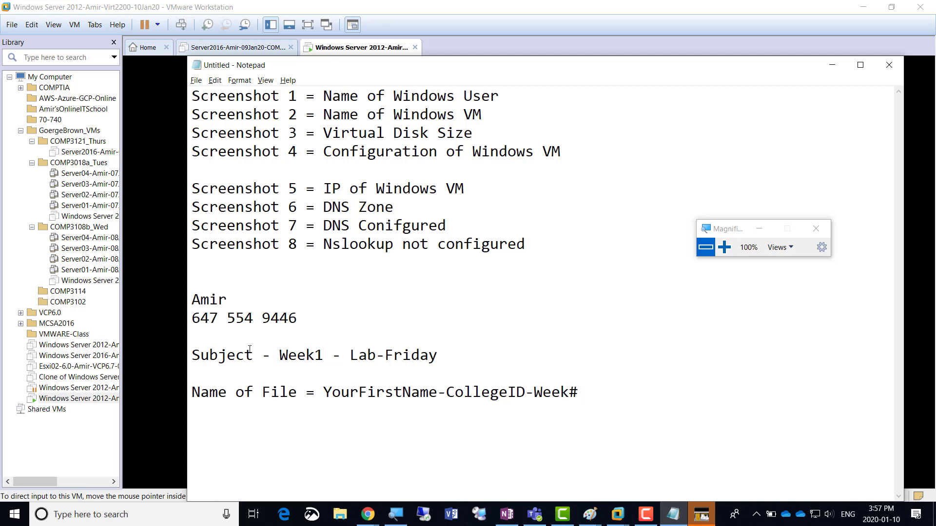
type("-Day")
key("Return")
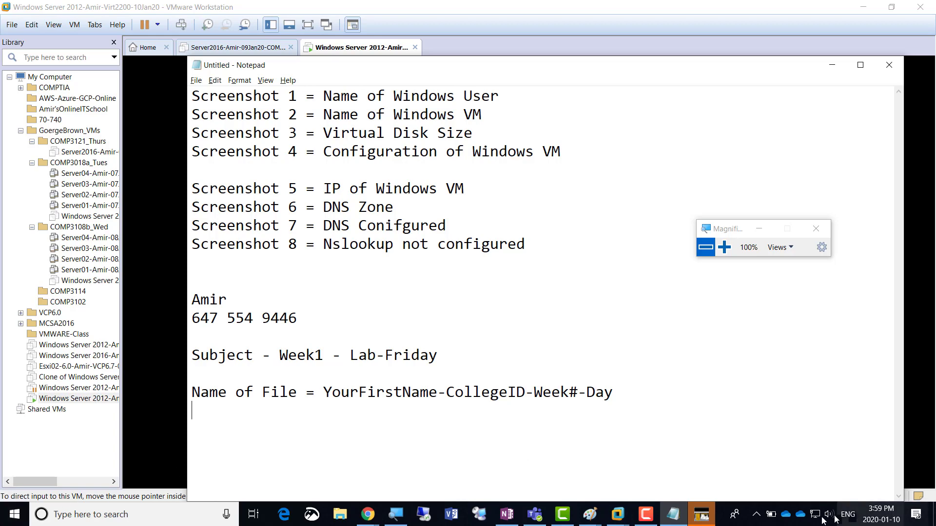
left_click(646, 515)
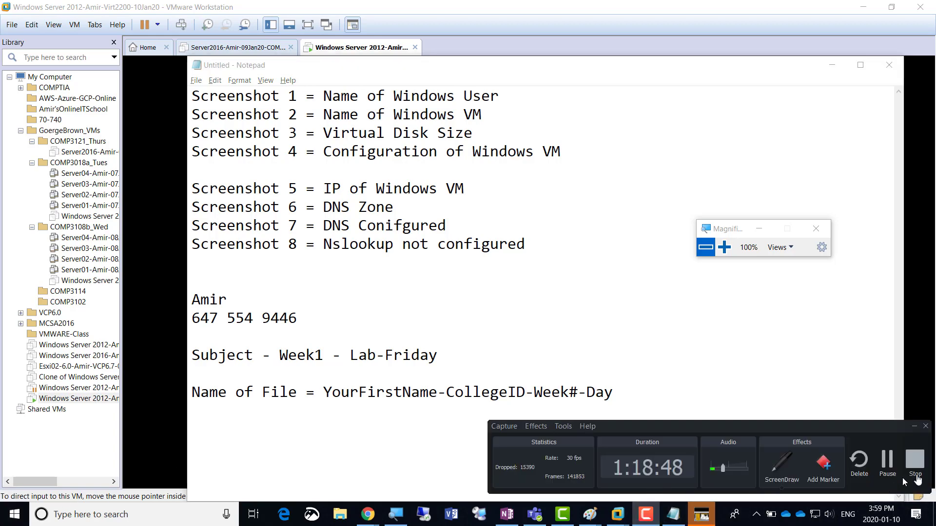